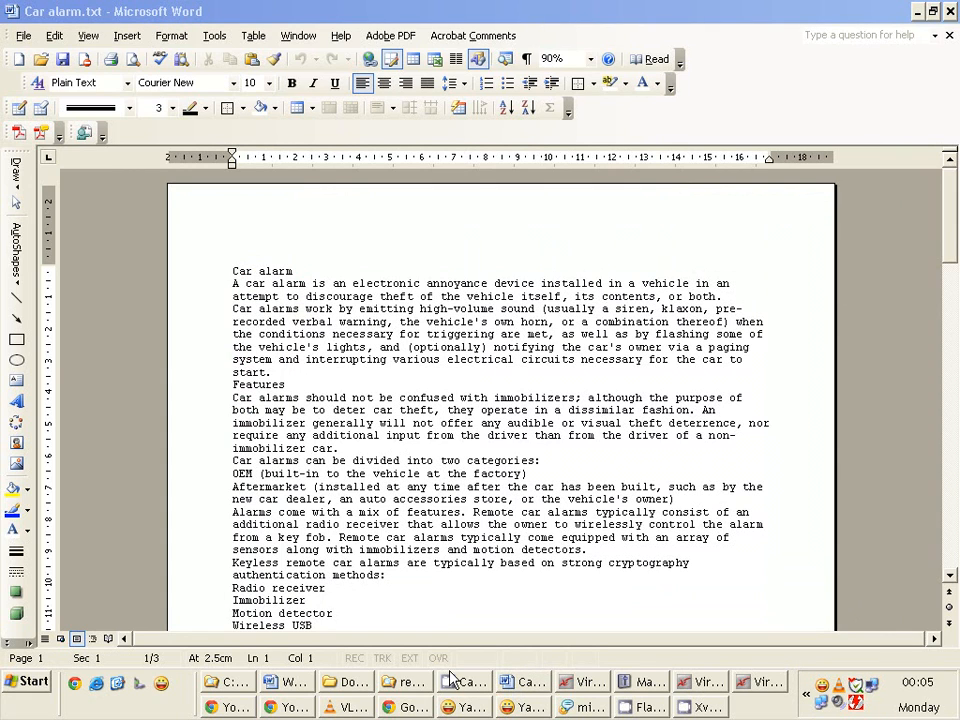
Select the Features heading line and display the document's styles and formatting.
left_click_drag(455, 668, 453, 714)
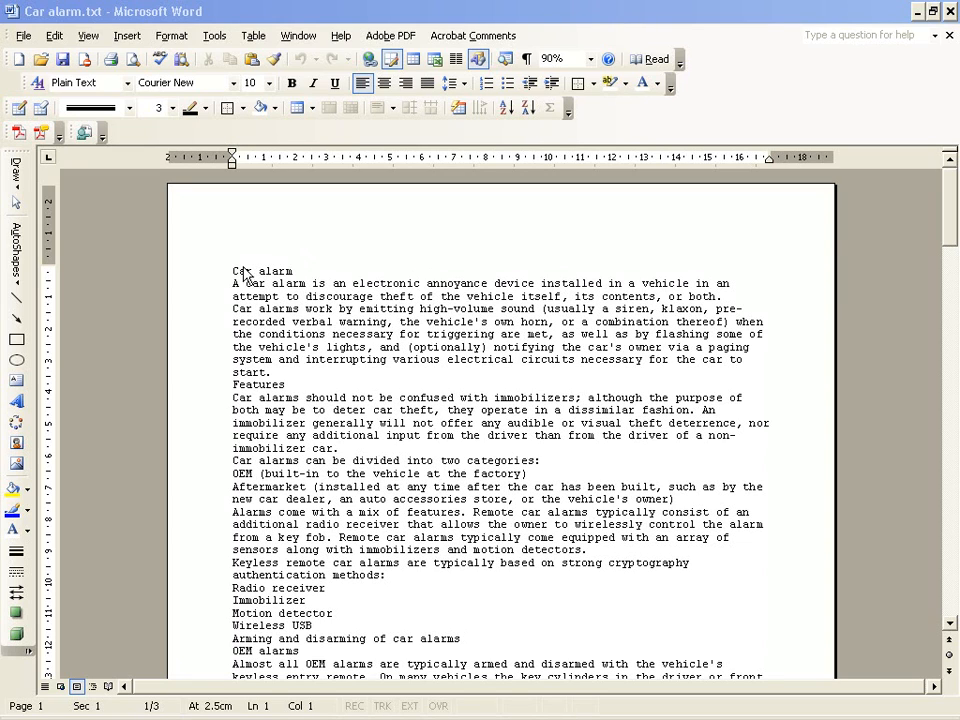
triple_click(299, 268)
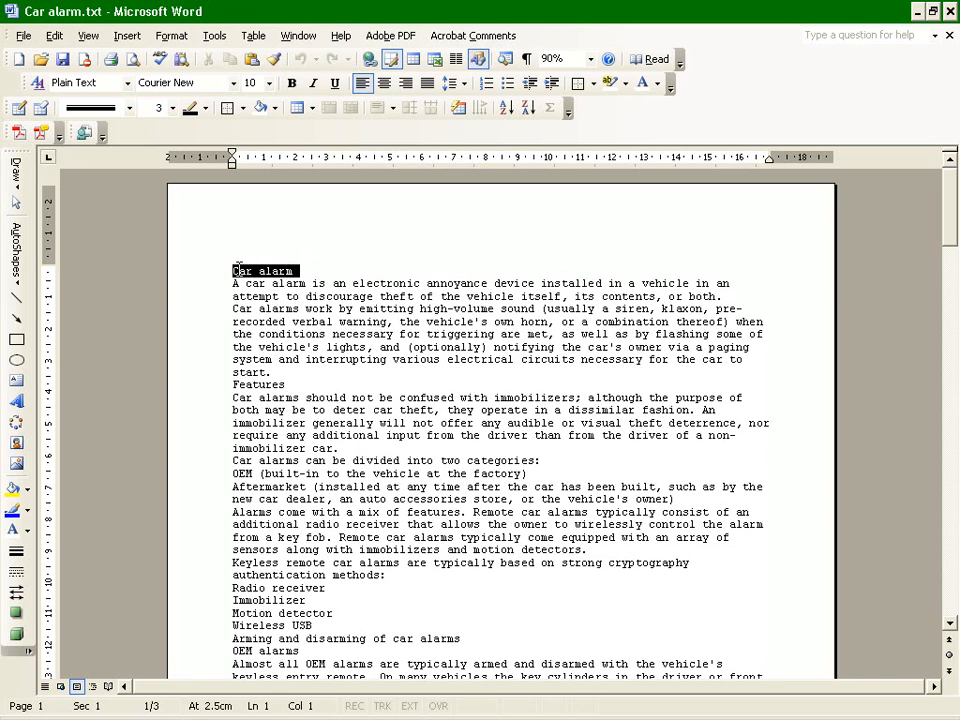
left_click(206, 387)
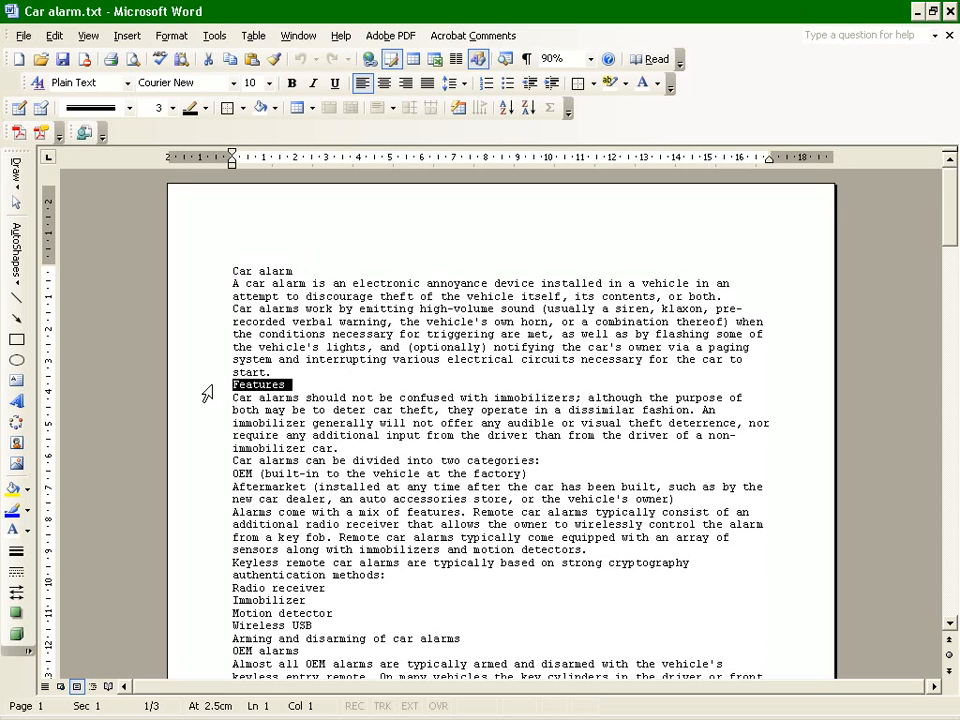
scroll(355, 566, "down", 6)
scroll(355, 566, "up", 6)
left_click(172, 36)
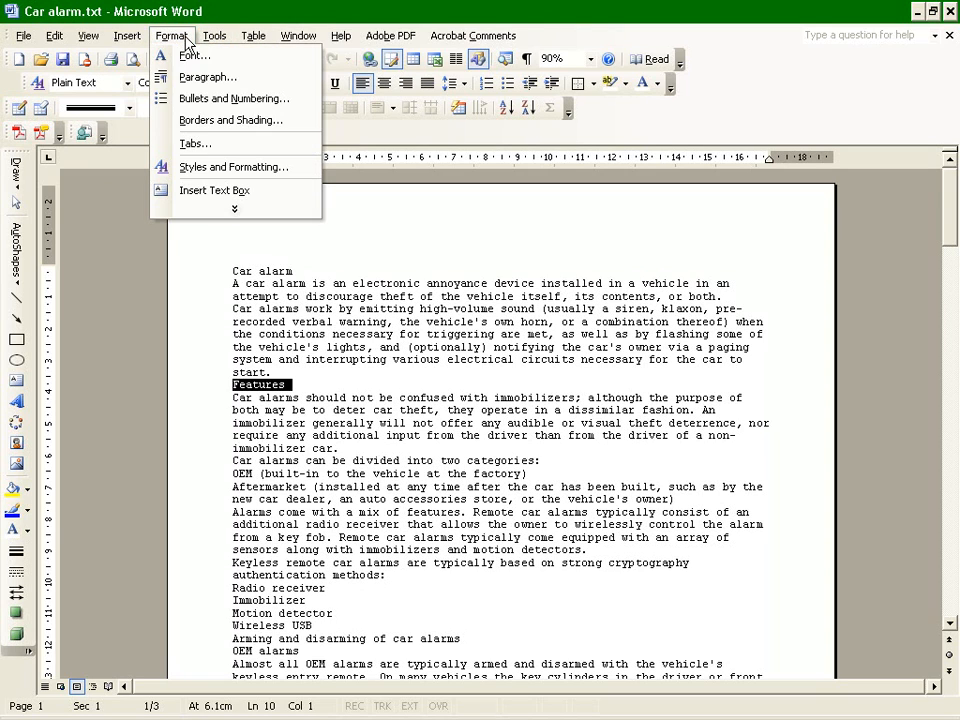
left_click(214, 167)
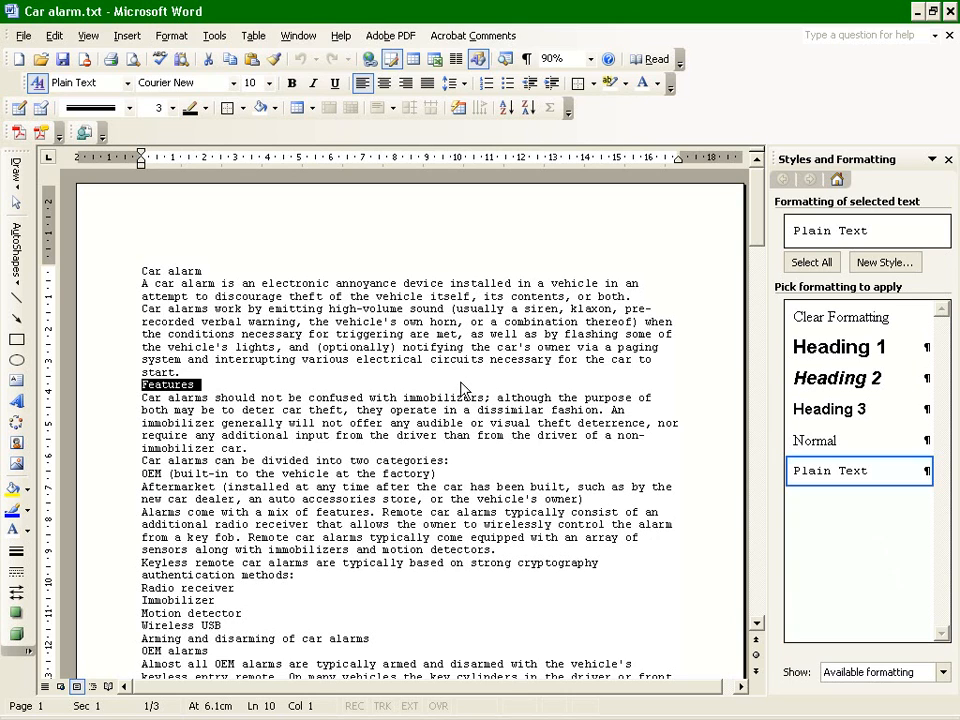
Insert a blank line after the Car alarm title and blank lines before and after the Features heading.
left_click(253, 269)
key("Return")
left_click(196, 384)
key("Return")
left_click(214, 405)
key("Return")
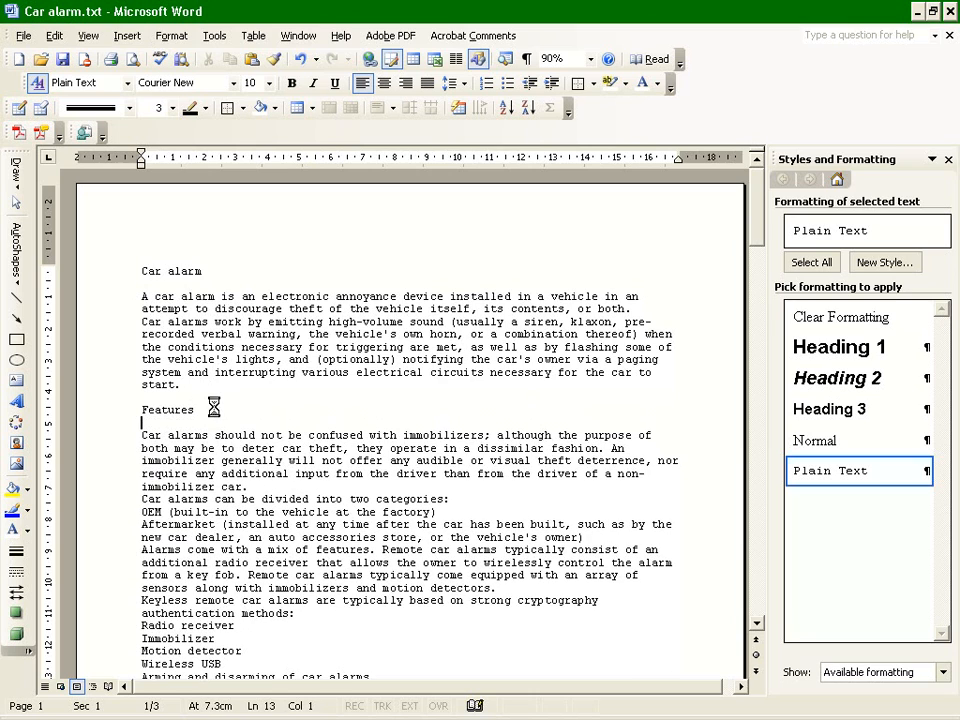
Remove the added blank lines around the title and the Features heading, and briefly show the formatting marks.
key("BackSpace")
left_click(203, 397)
key("BackSpace")
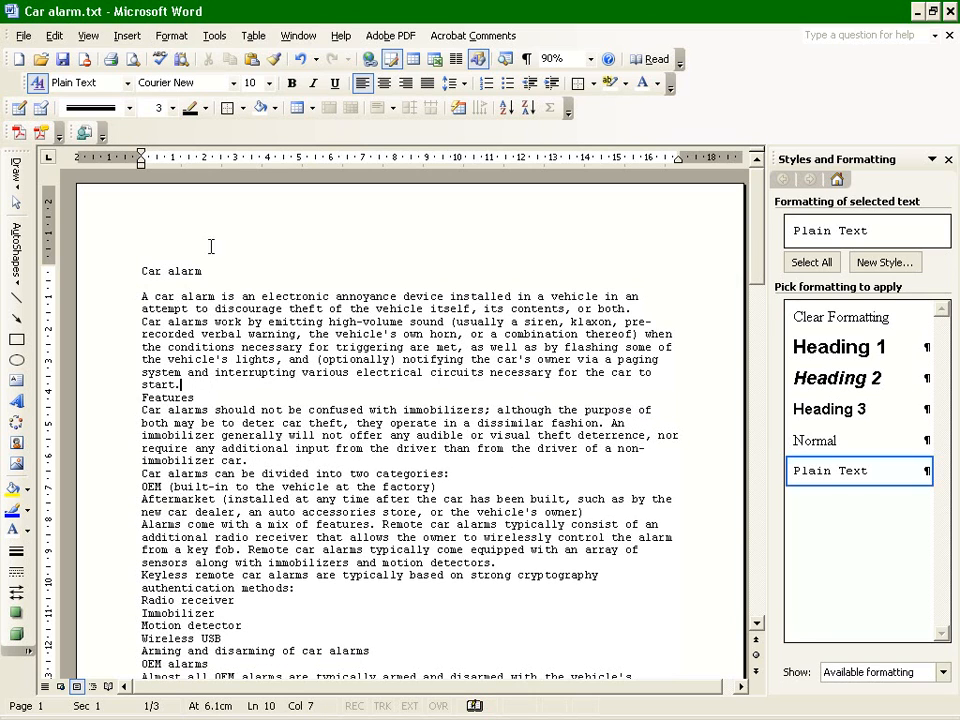
left_click(204, 271)
key("Delete")
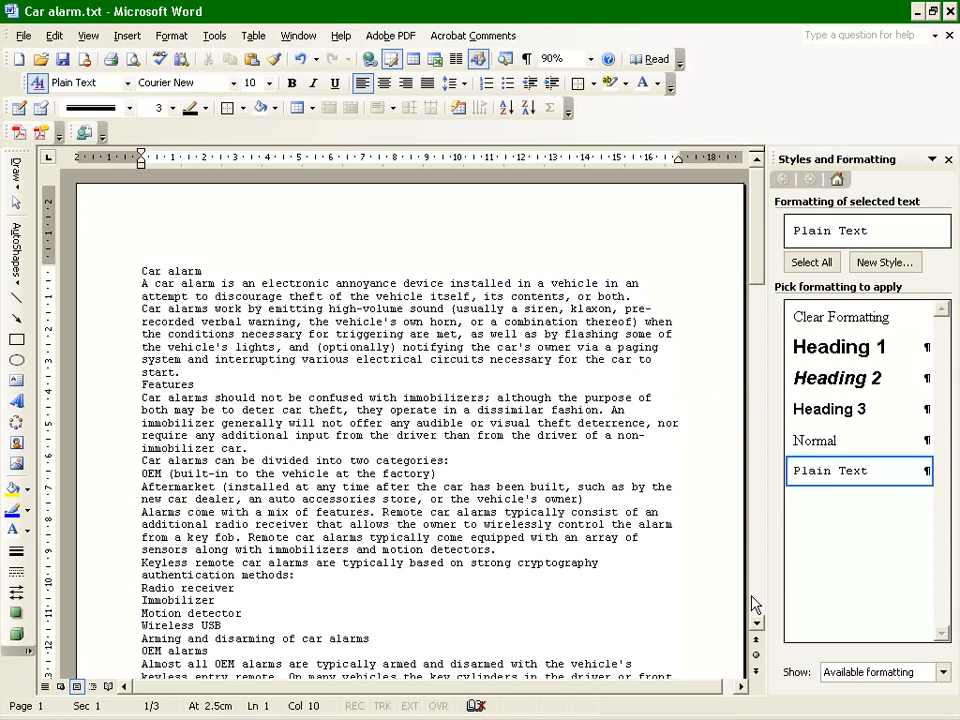
left_click(526, 68)
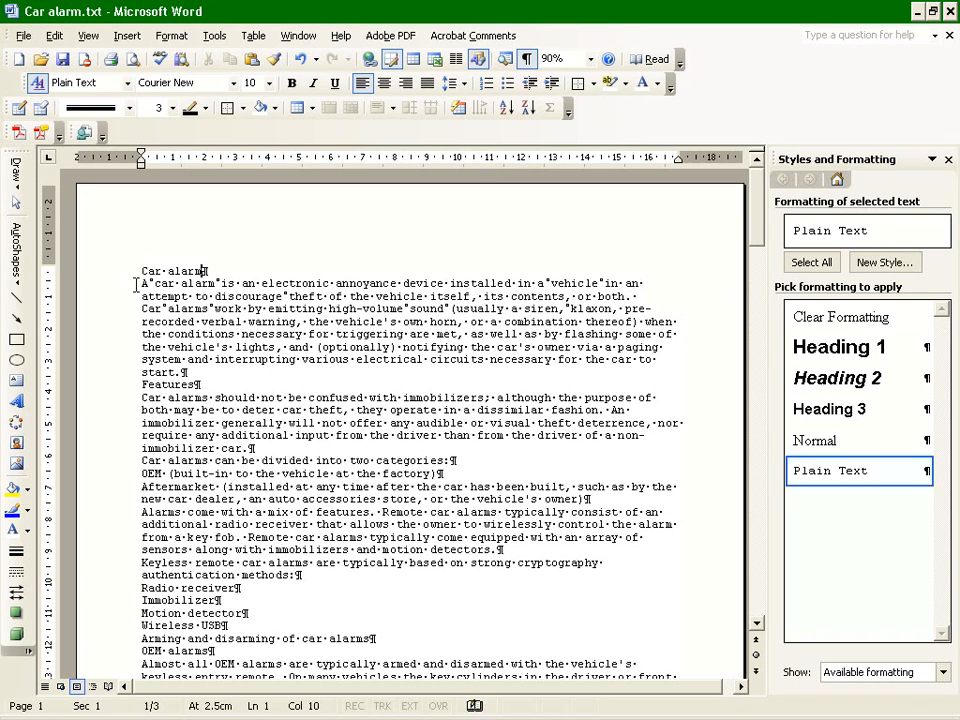
left_click(527, 59)
Modify the Plain Text style to use the Arial font.
mouse_move(927, 476)
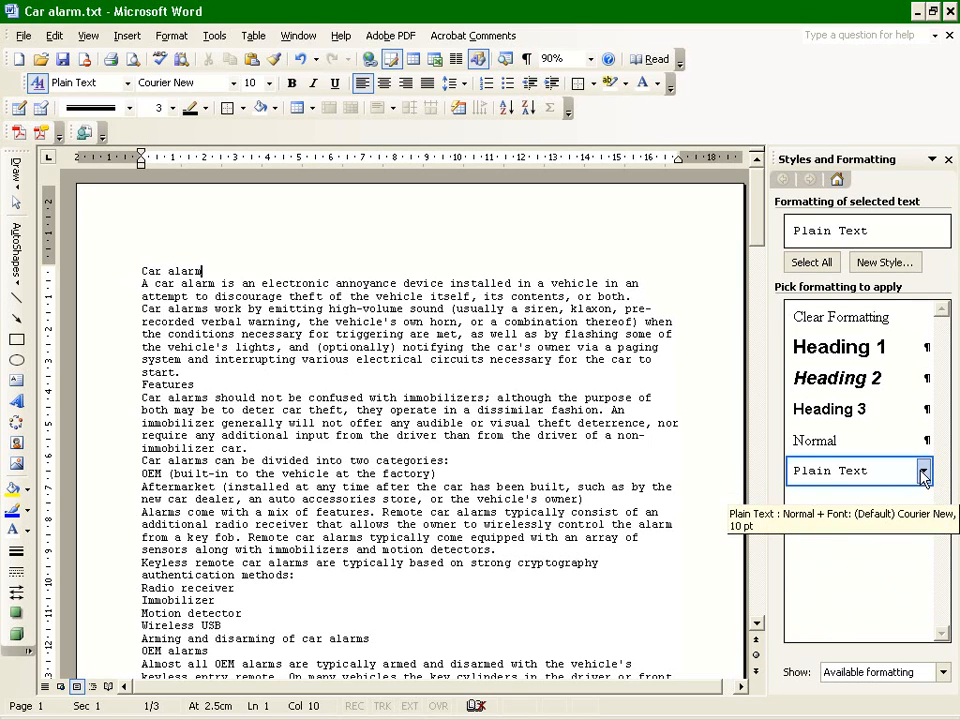
left_click(922, 473)
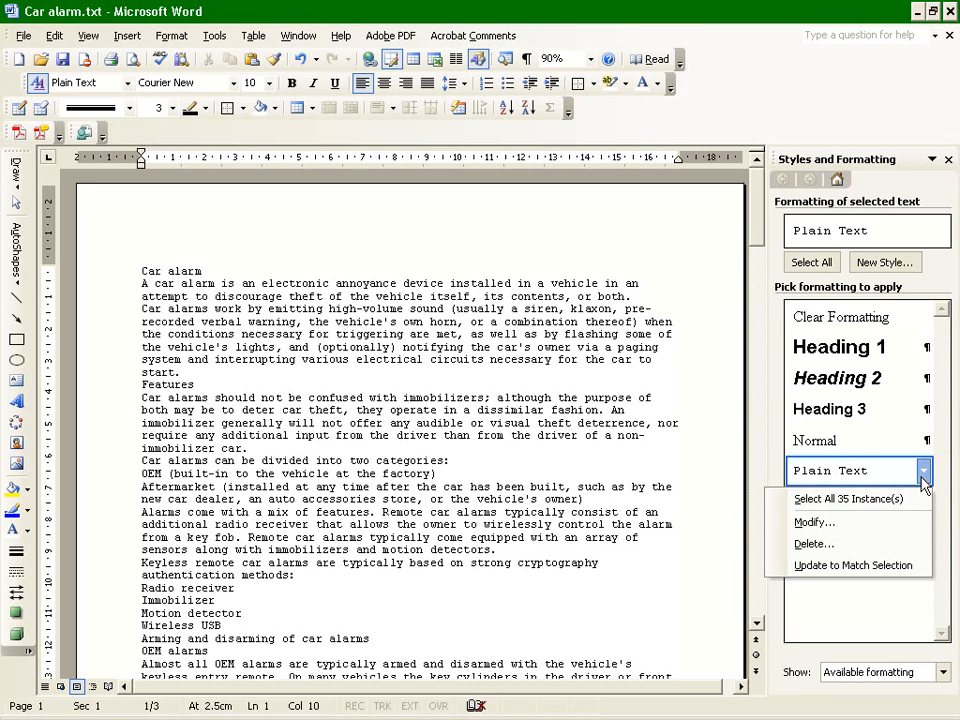
left_click(814, 523)
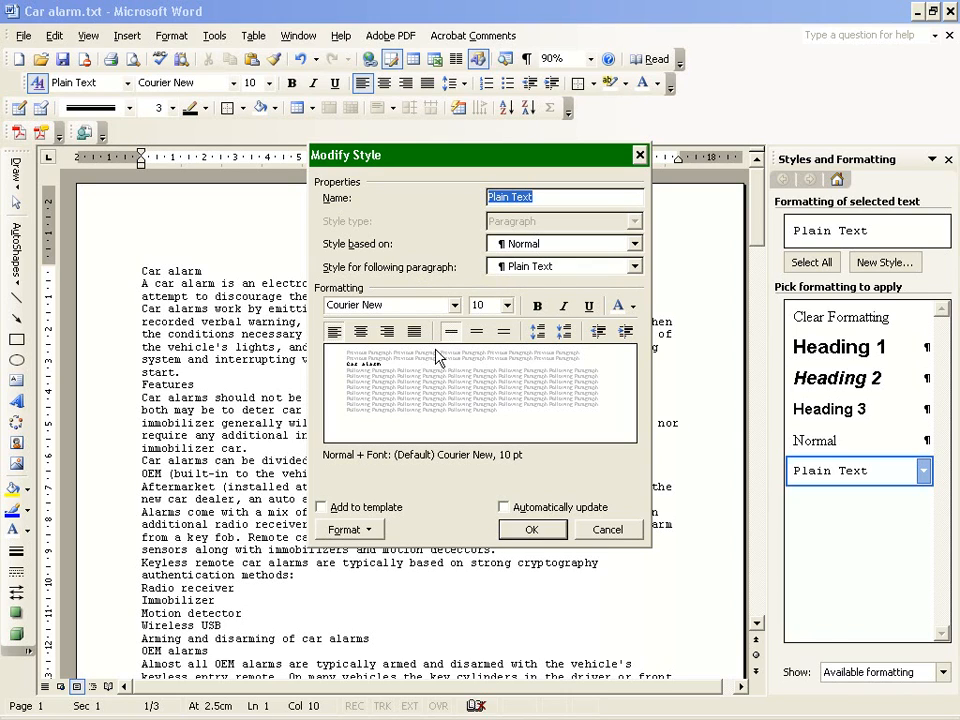
left_click(345, 530)
left_click(455, 240)
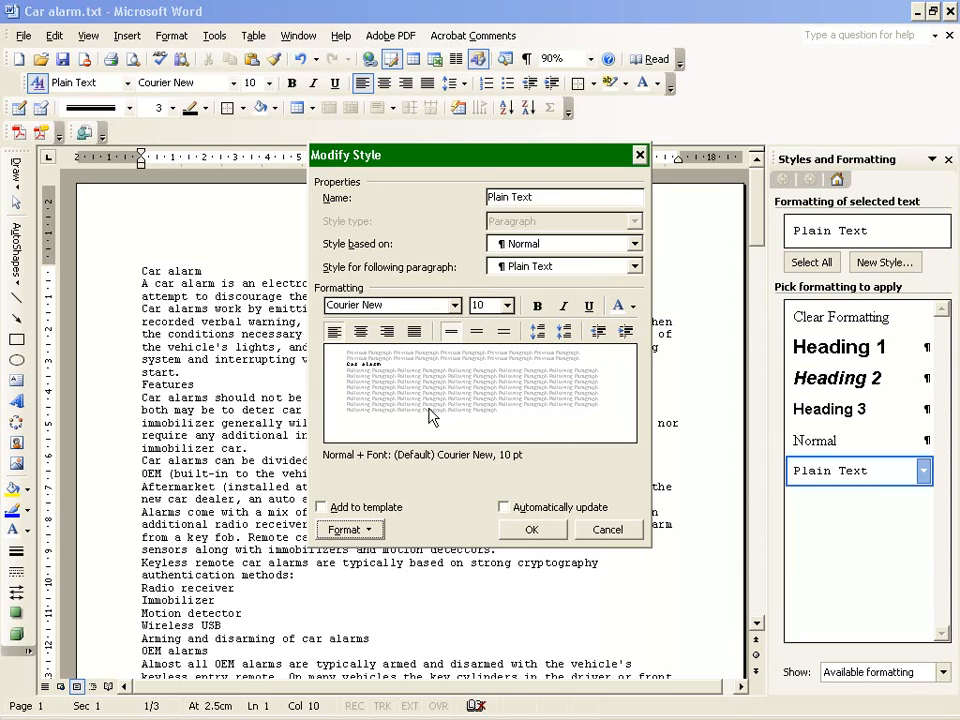
left_click(346, 530)
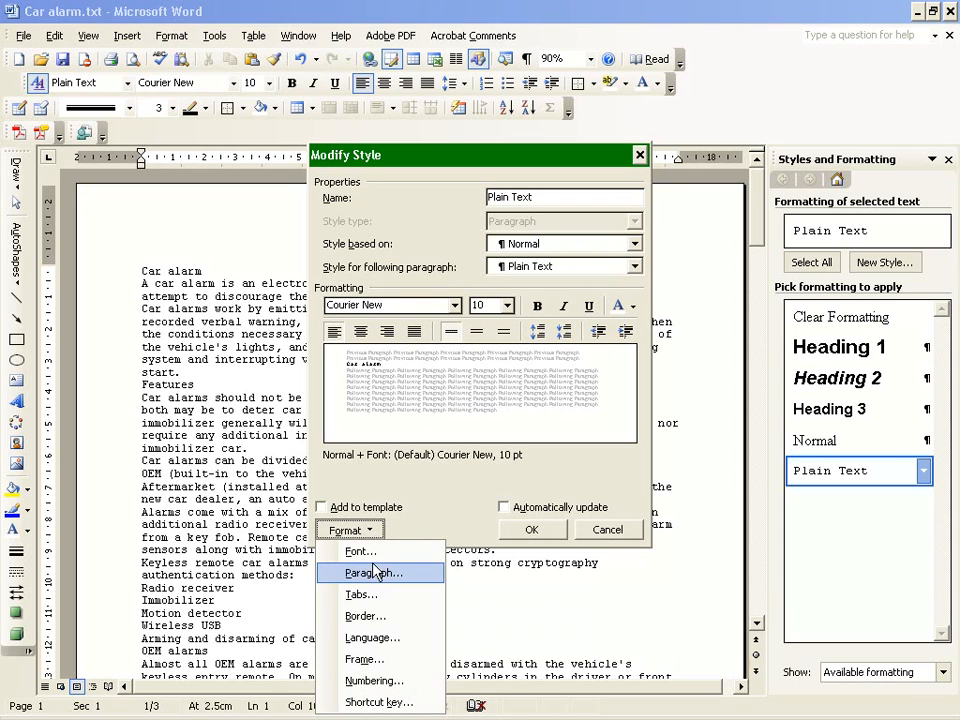
left_click(357, 551)
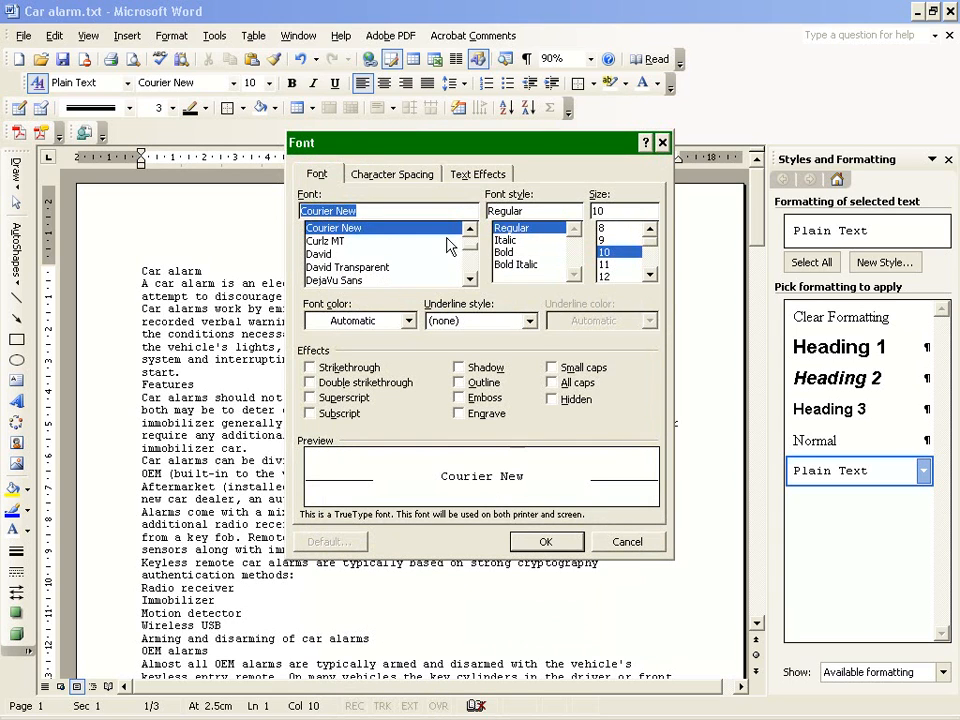
scroll(468, 244, "up", 5)
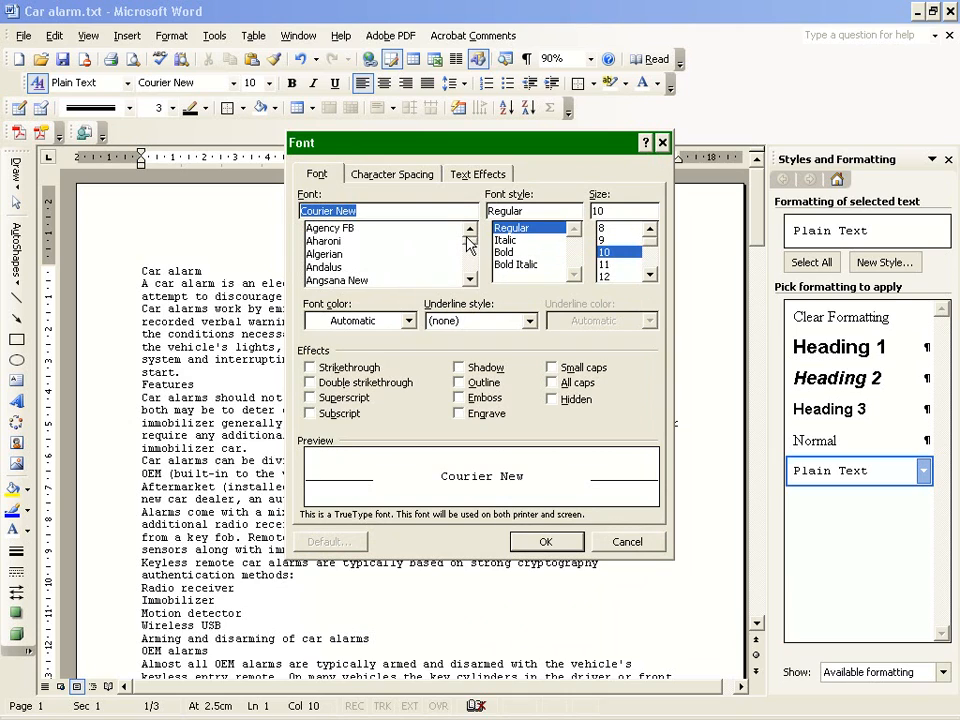
left_click(470, 279)
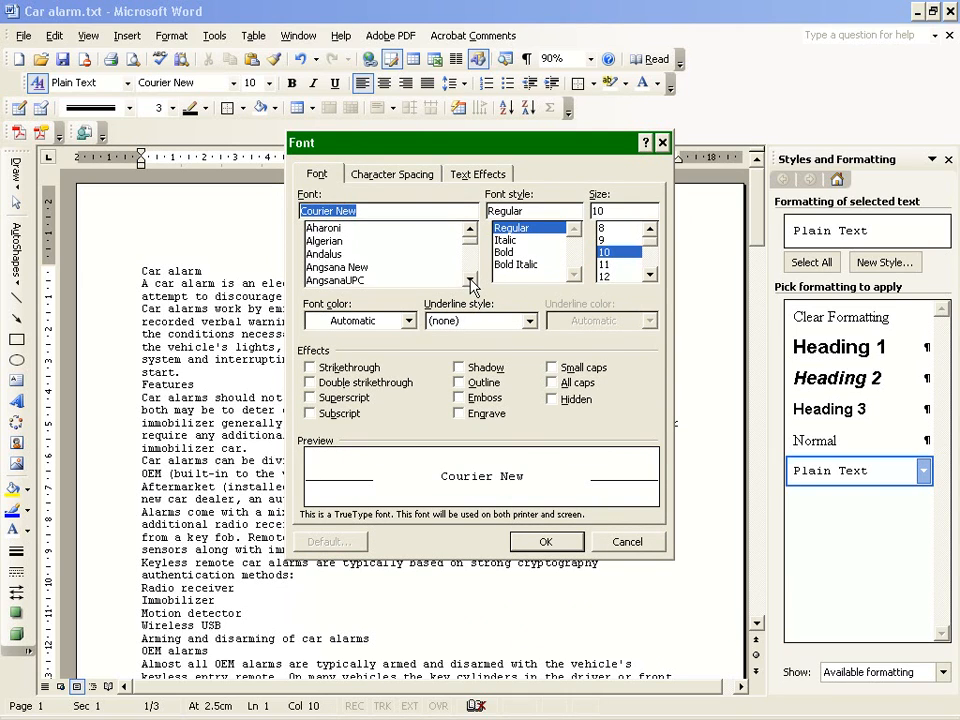
left_click(470, 281)
left_click(316, 255)
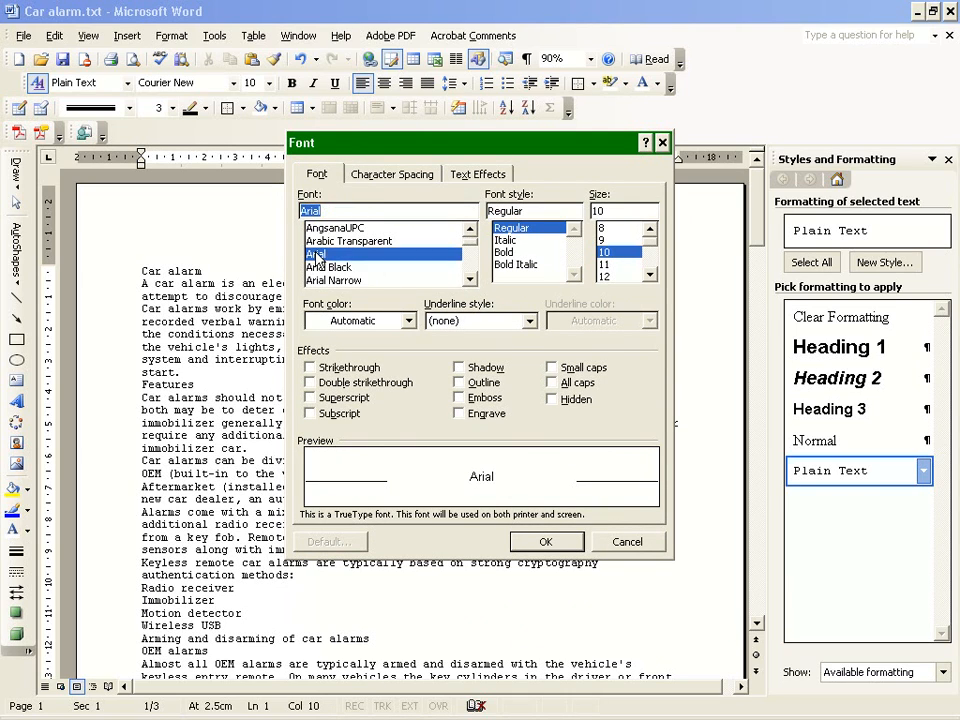
left_click(540, 543)
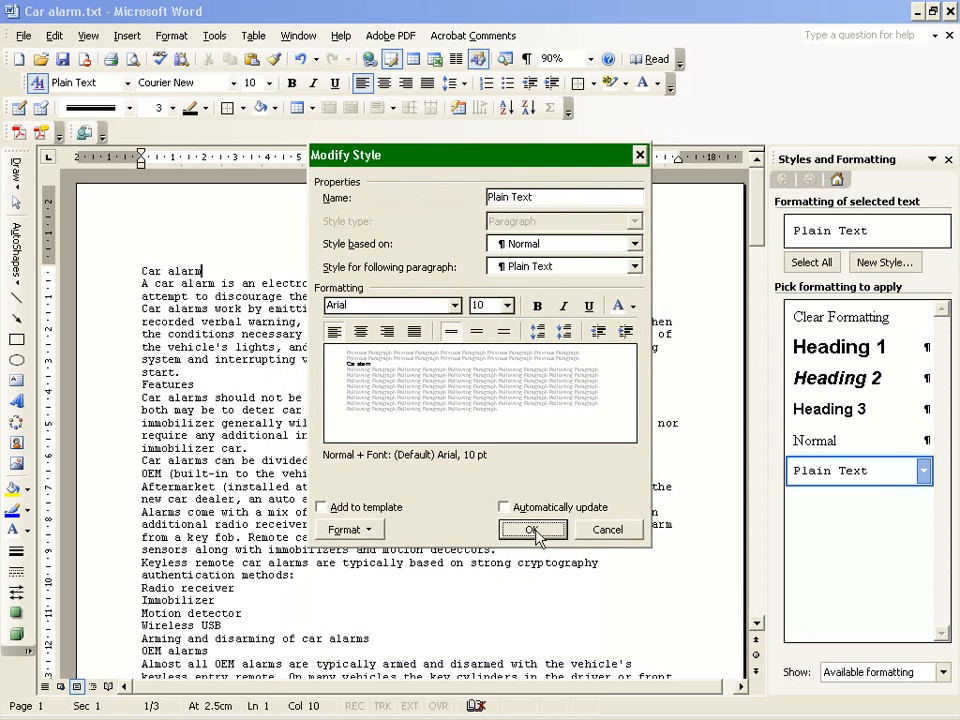
left_click(560, 528)
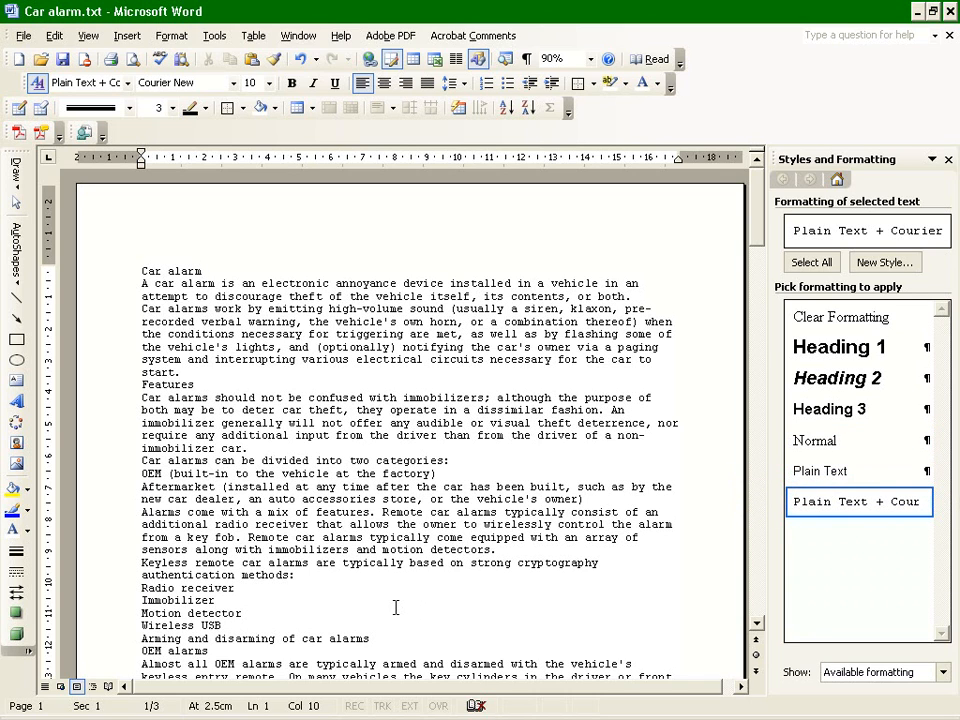
Apply the modified Plain Text style to the whole document.
key("ctrl+a")
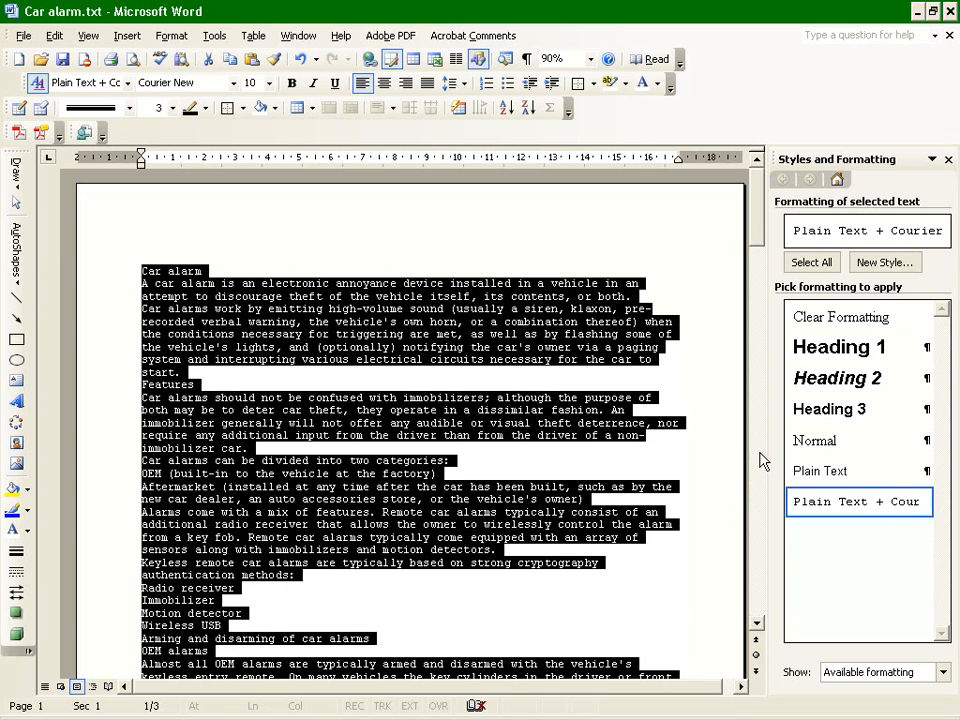
left_click(806, 476)
left_click(559, 546)
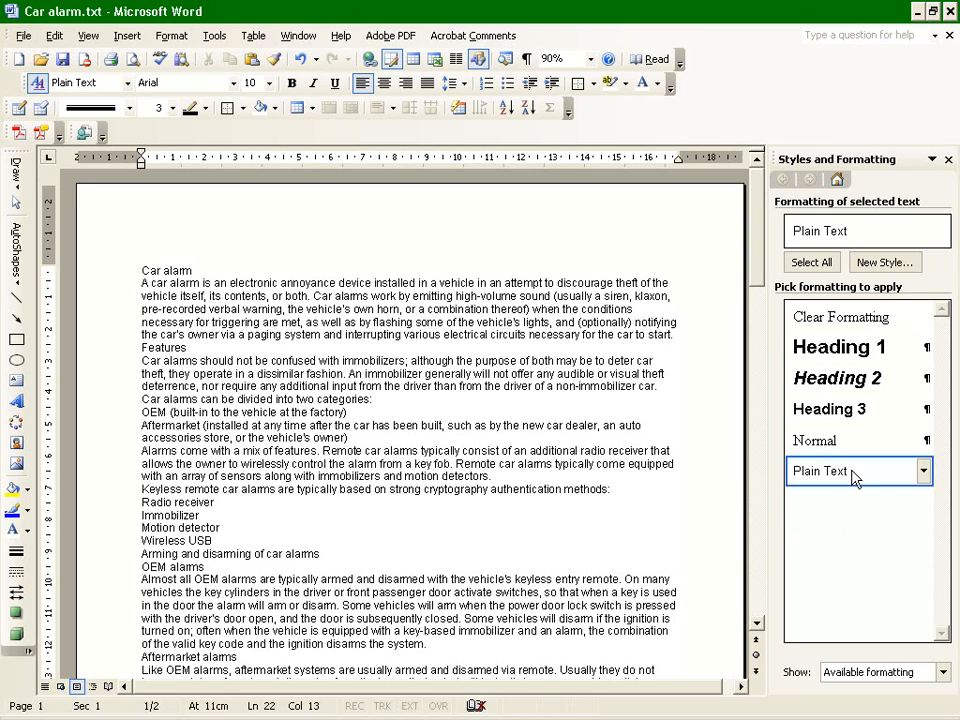
Modify the Plain Text style's paragraph format to add 12 pt of spacing before each paragraph.
left_click(923, 471)
left_click(814, 521)
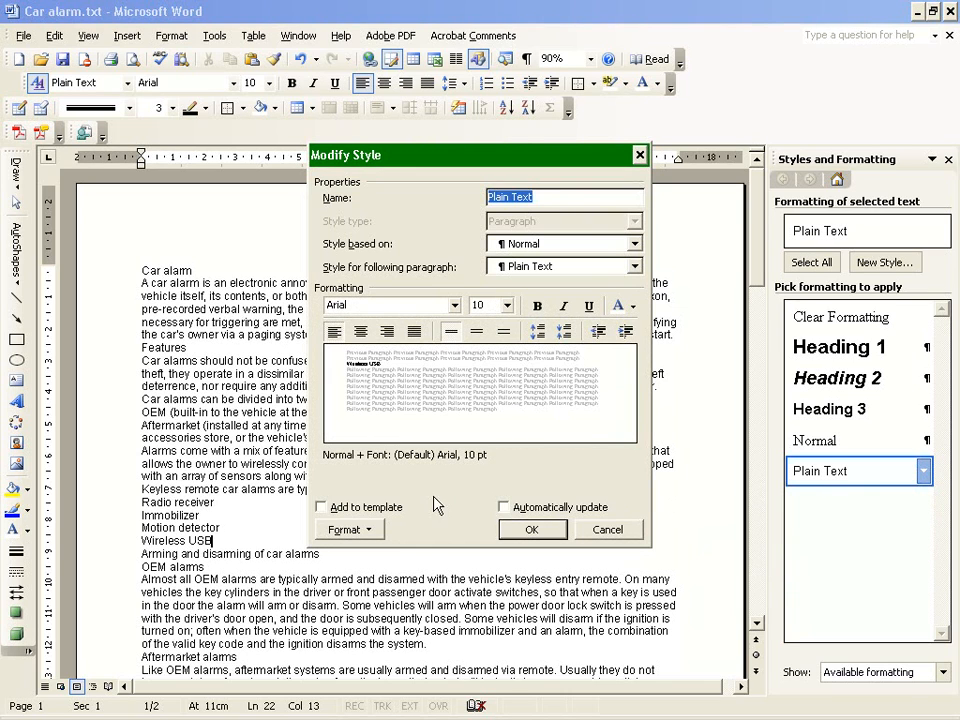
left_click(360, 531)
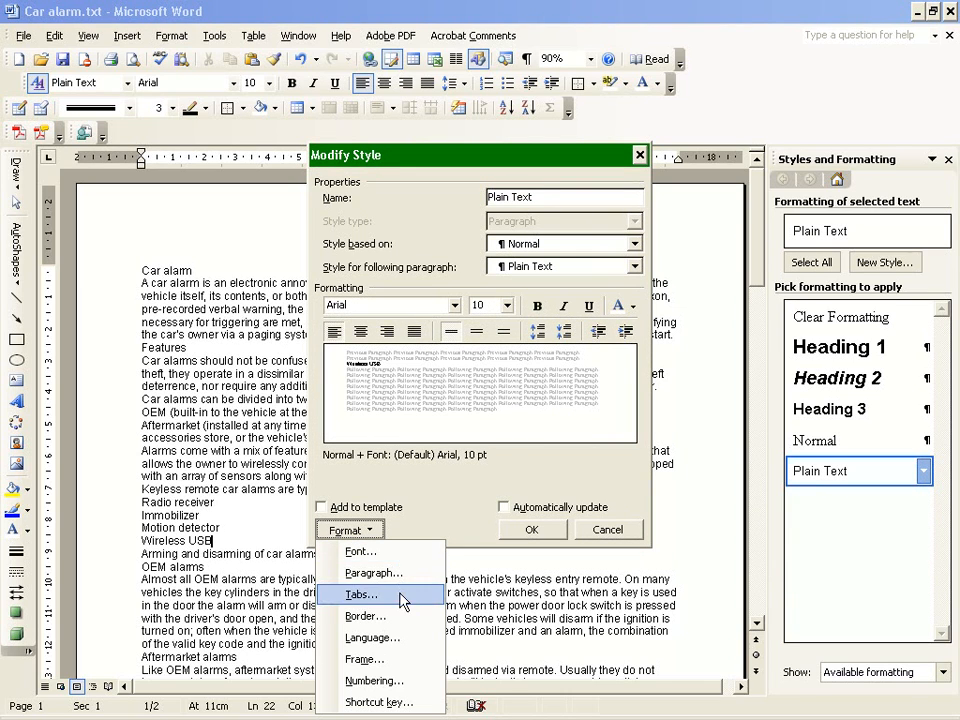
left_click(400, 575)
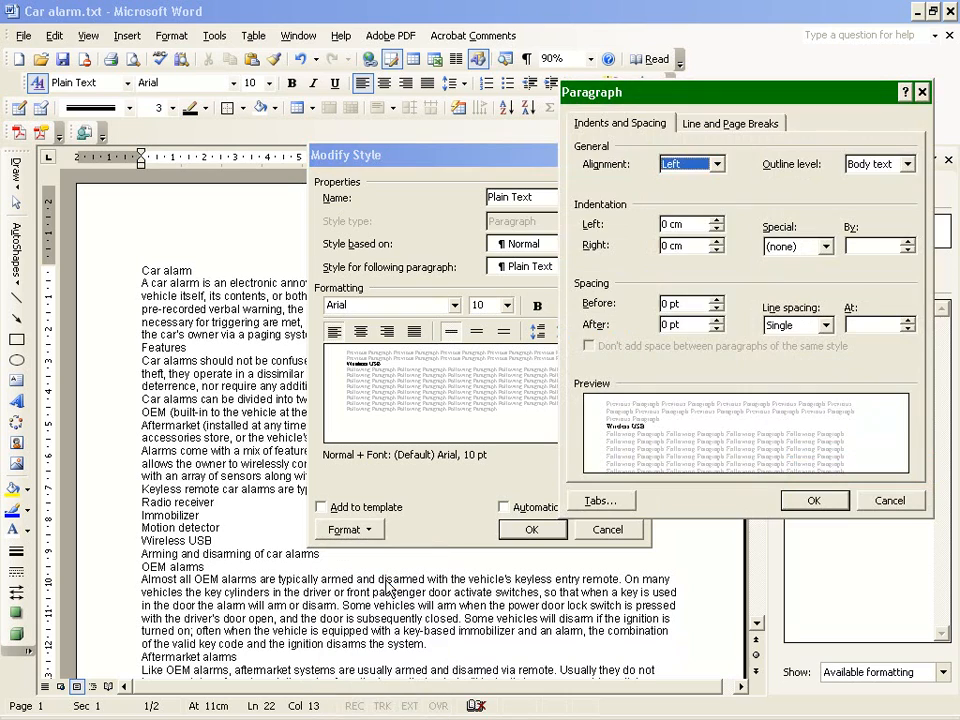
left_click(716, 221)
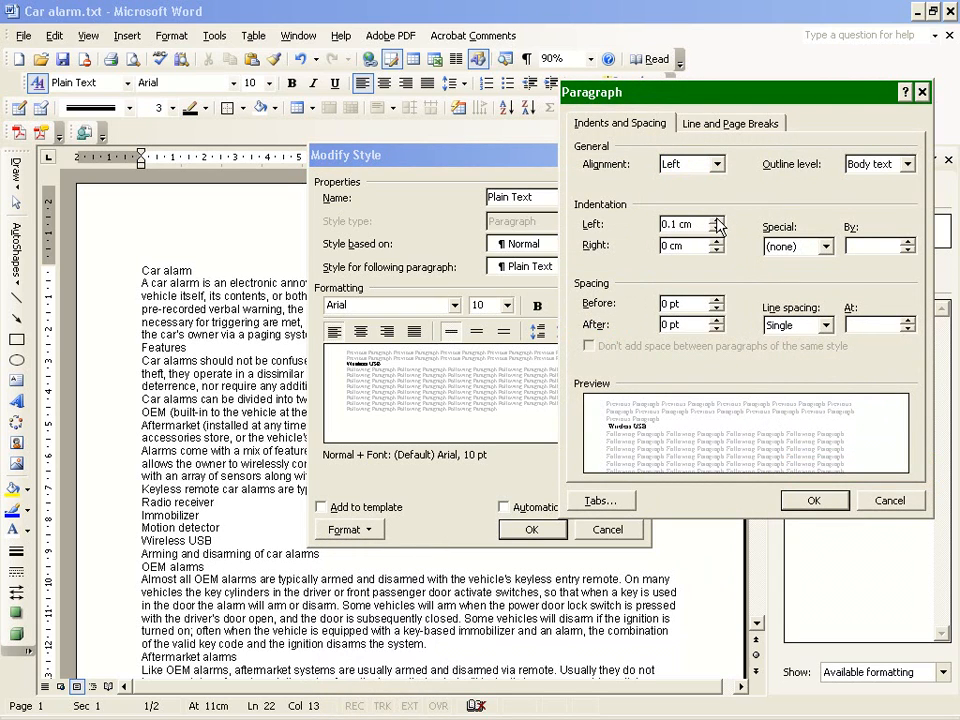
left_click(716, 229)
left_click(716, 300)
left_click(716, 300)
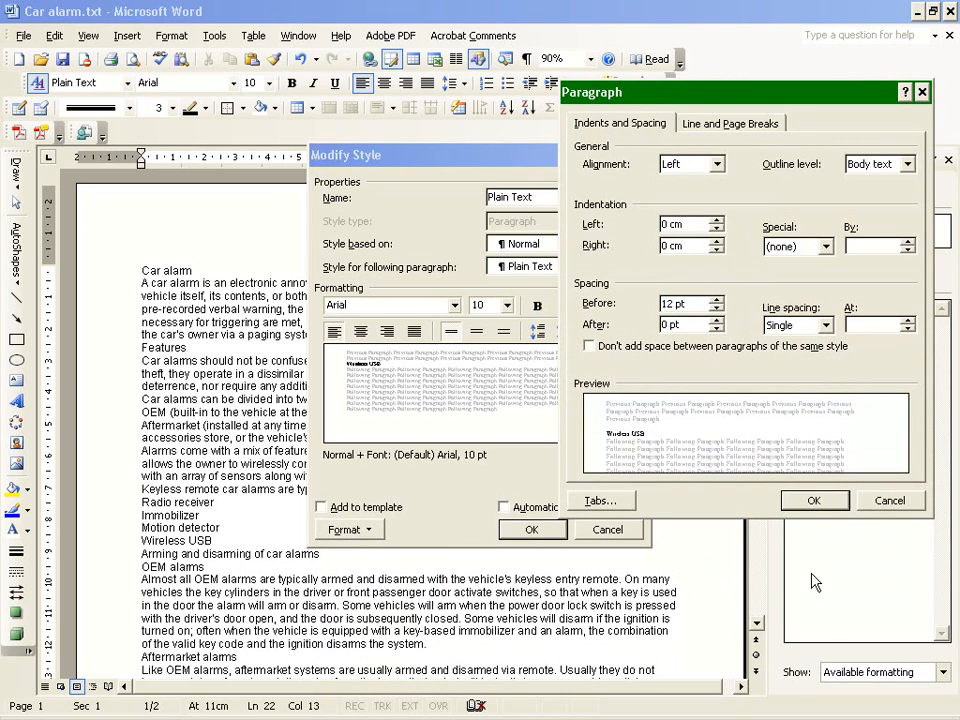
left_click(814, 501)
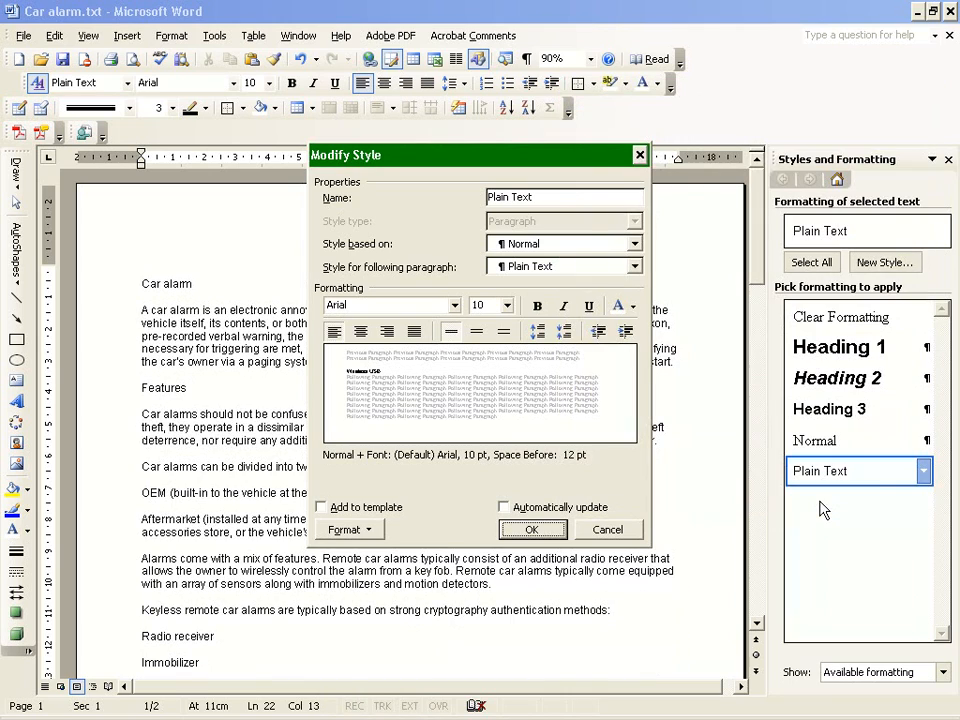
left_click(541, 534)
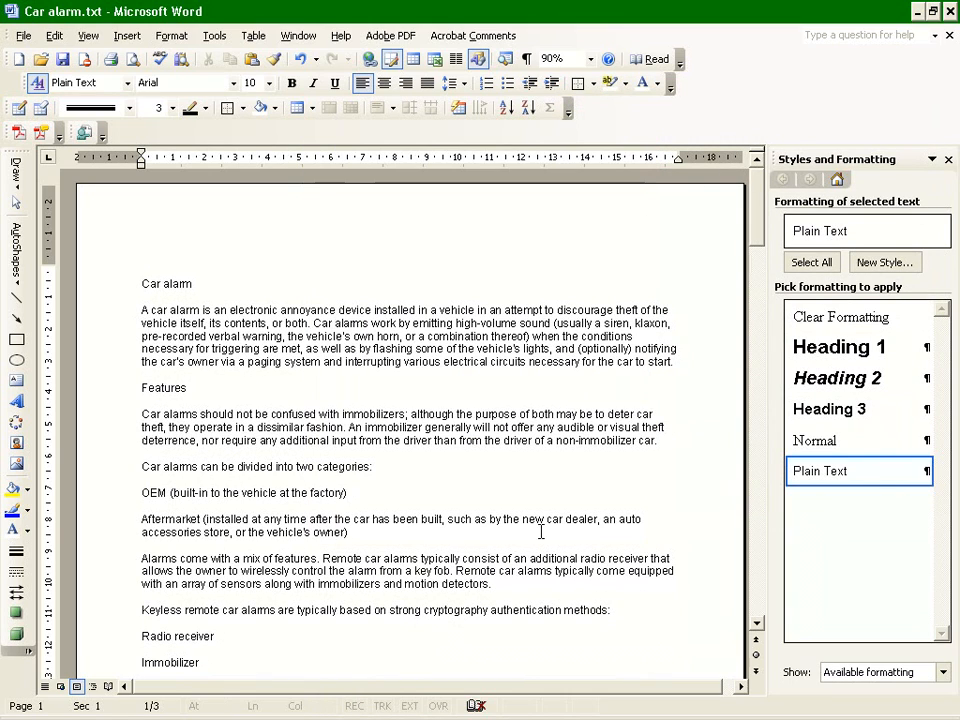
Examine the paragraph spacing and heading lines throughout the document, including the OEM alarms heading.
scroll(178, 366, "down", 8)
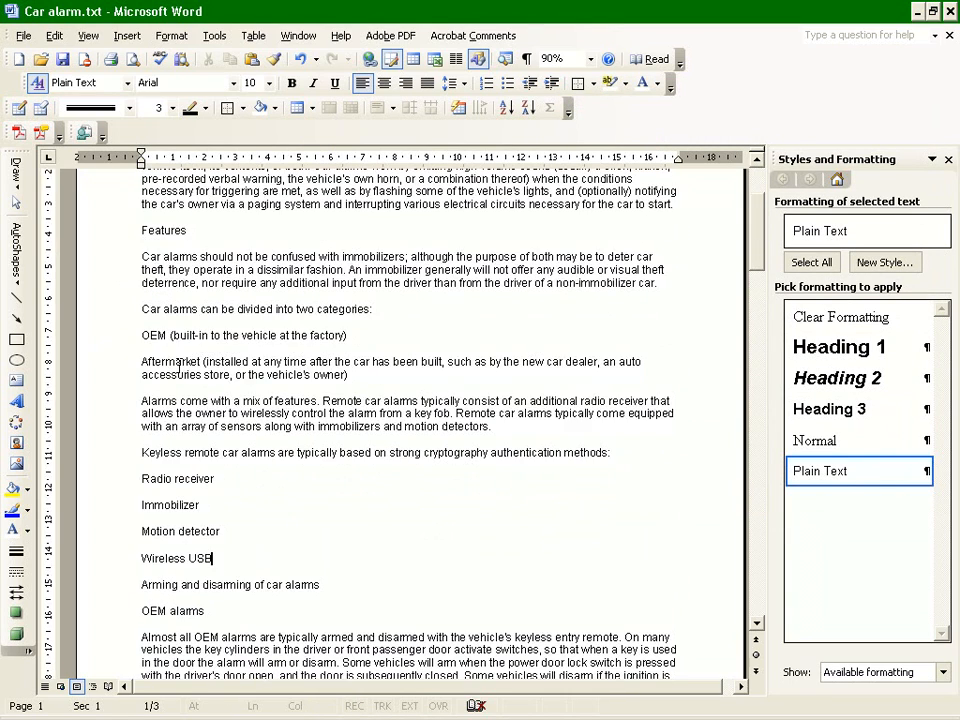
scroll(176, 366, "down", 15)
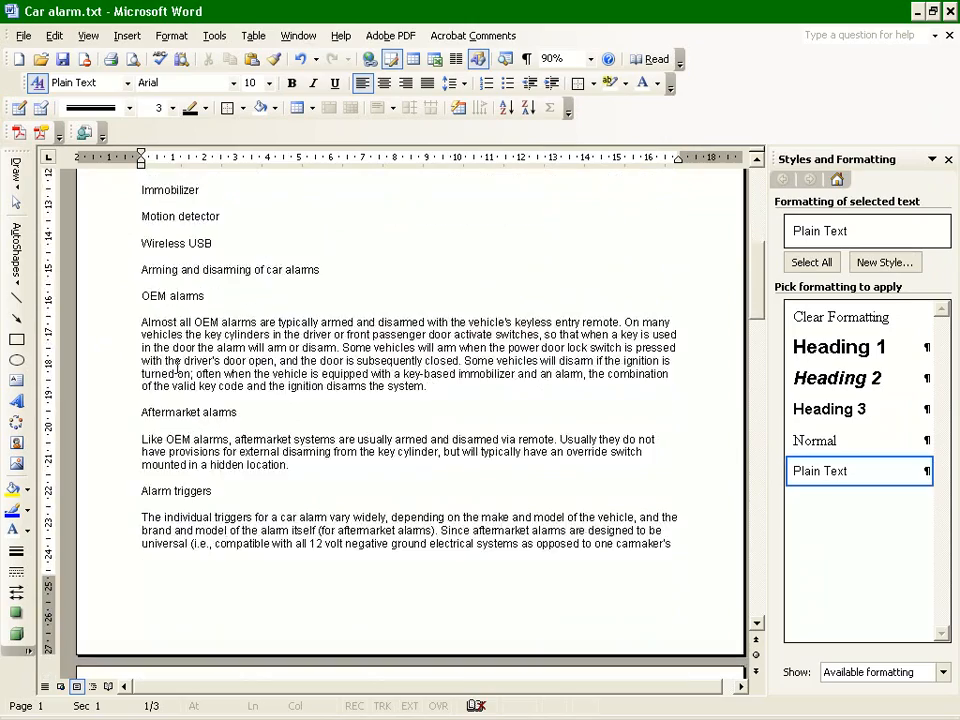
scroll(175, 367, "down", 20)
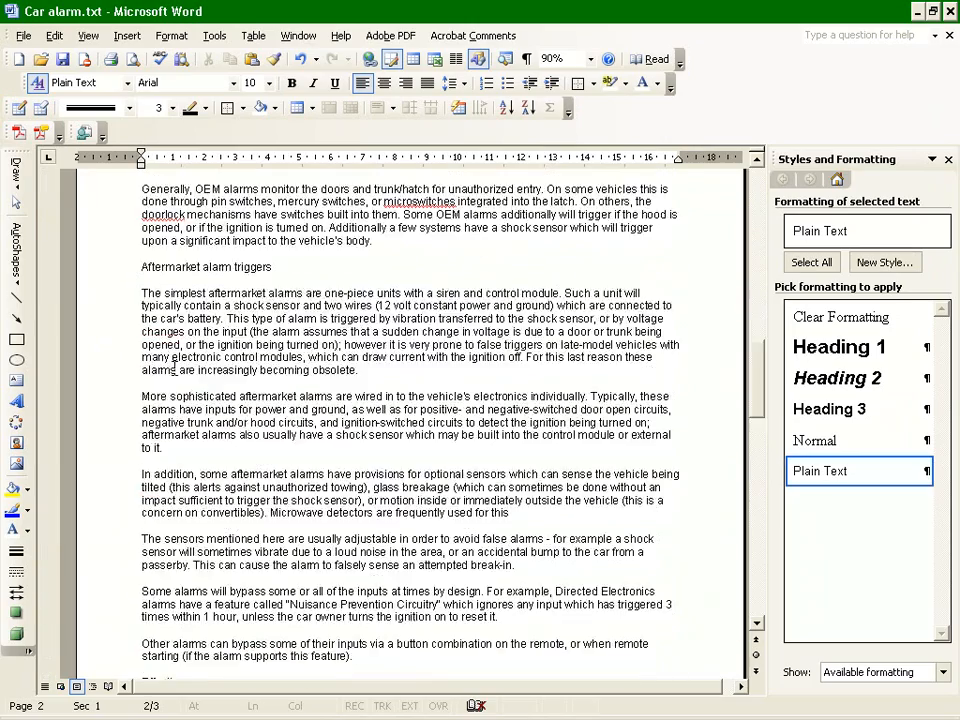
scroll(185, 448, "down", 10)
scroll(197, 456, "up", 20)
scroll(218, 473, "up", 20)
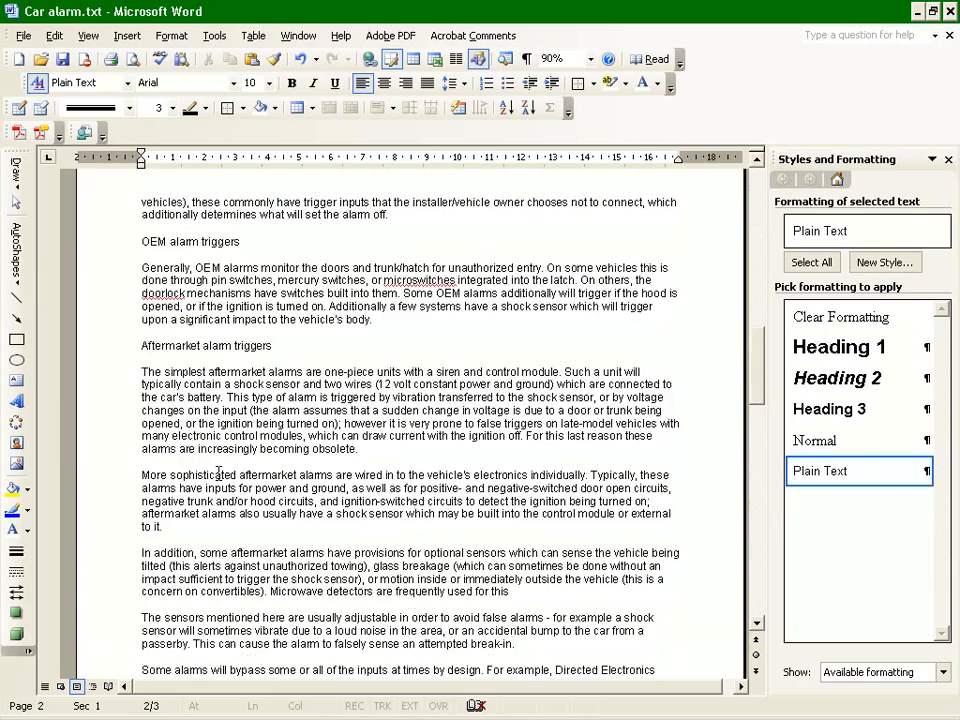
left_click(96, 284)
left_click(110, 257)
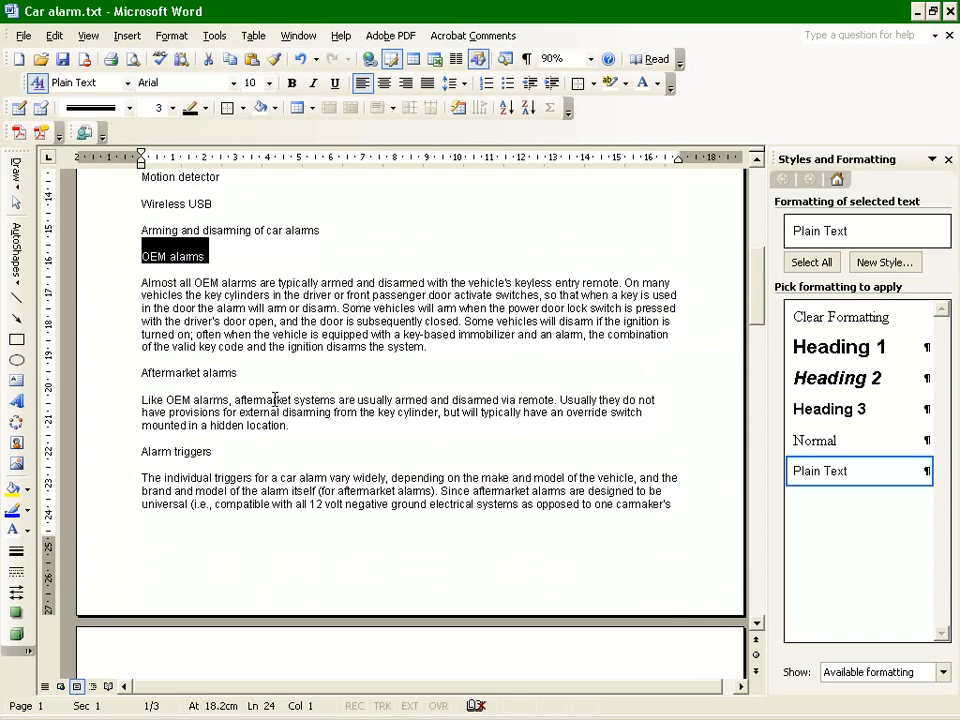
scroll(265, 380, "up", 10)
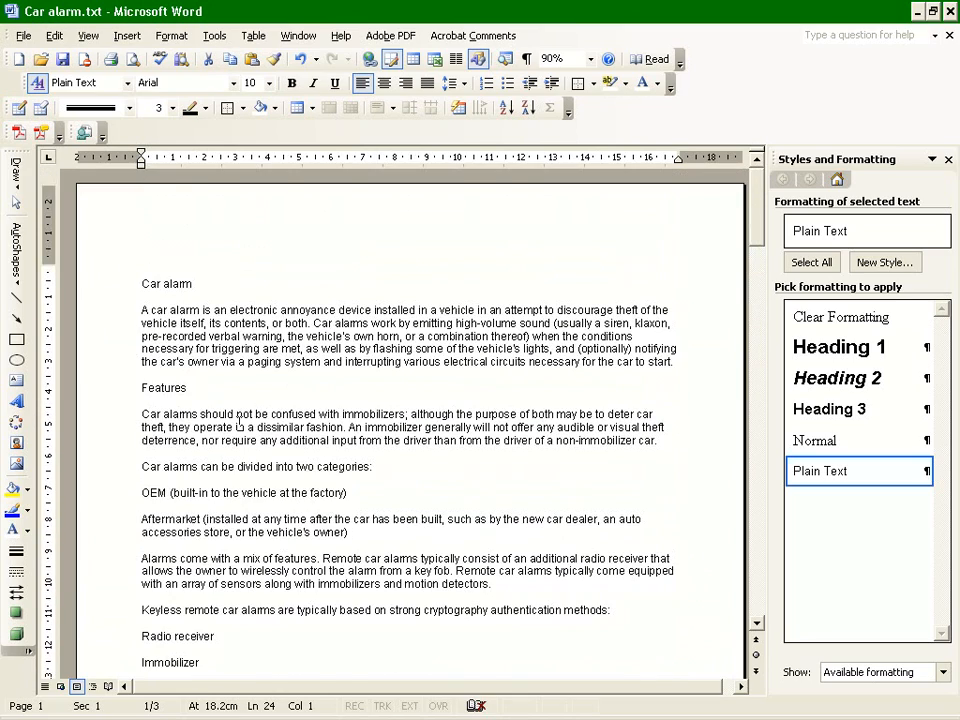
scroll(233, 435, "down", 3)
left_click_drag(139, 477, 299, 585)
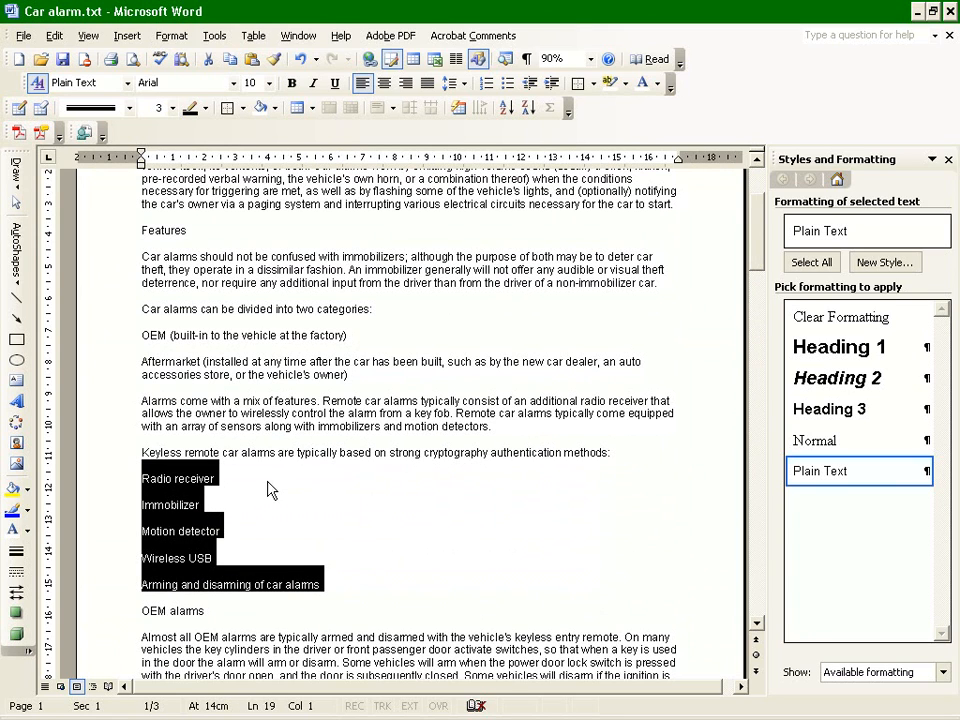
scroll(364, 390, "up", 4)
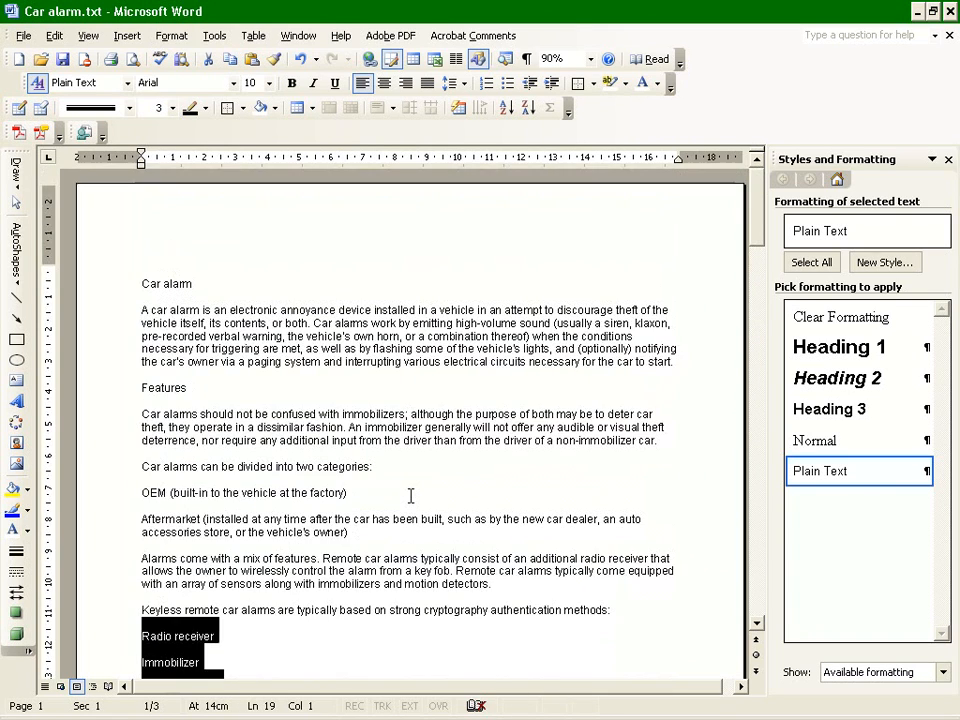
Apply the Heading 1 style to the Car alarm title and Heading 2 to the Features line.
left_click(255, 279)
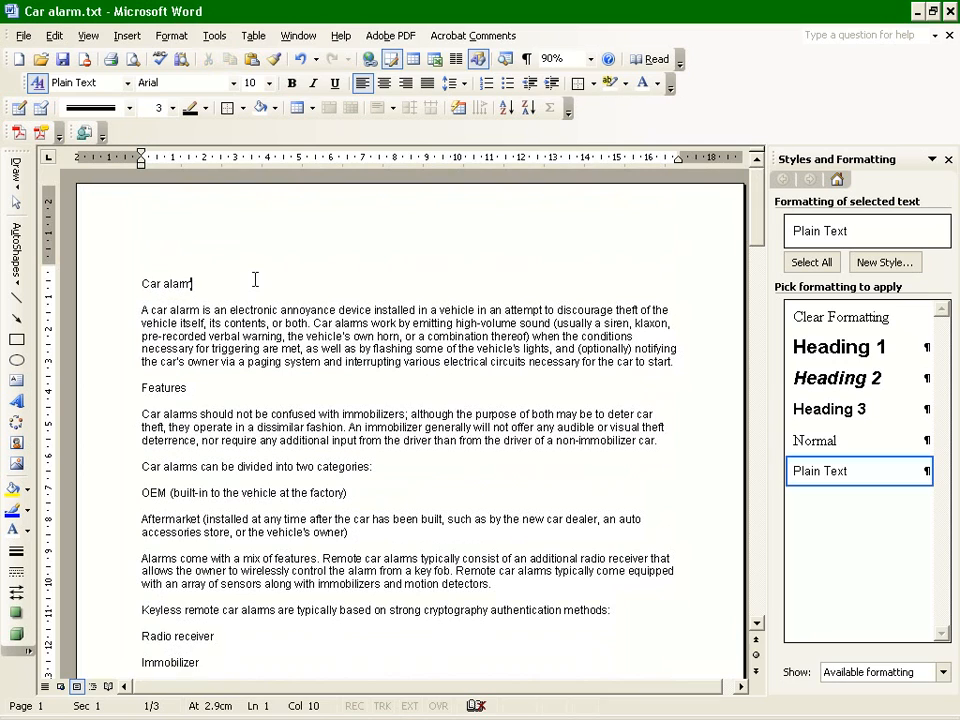
left_click(103, 294)
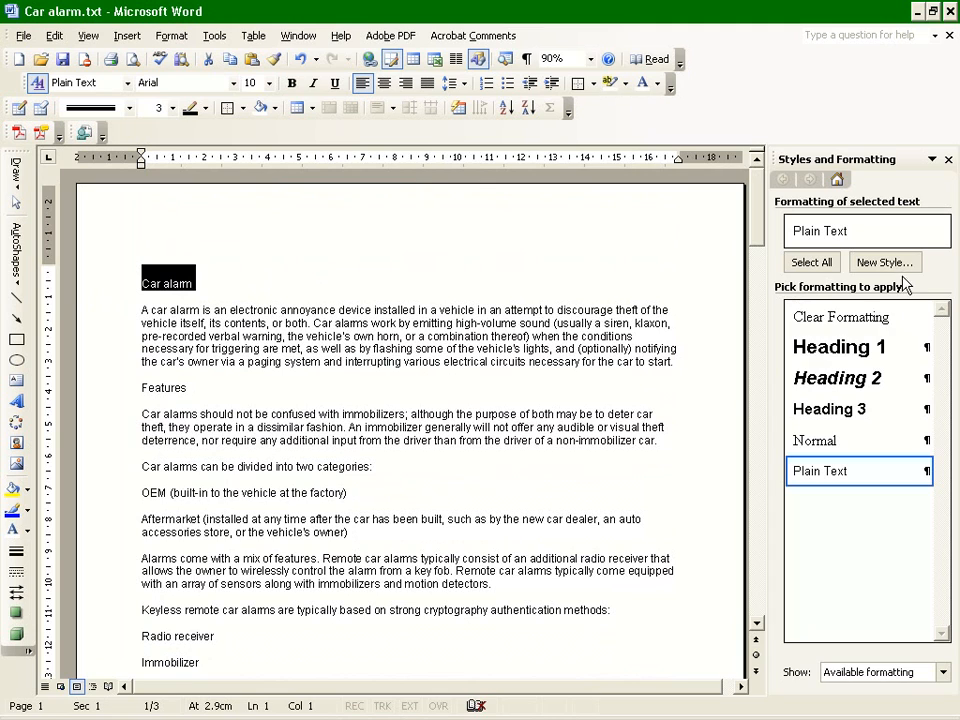
left_click(851, 348)
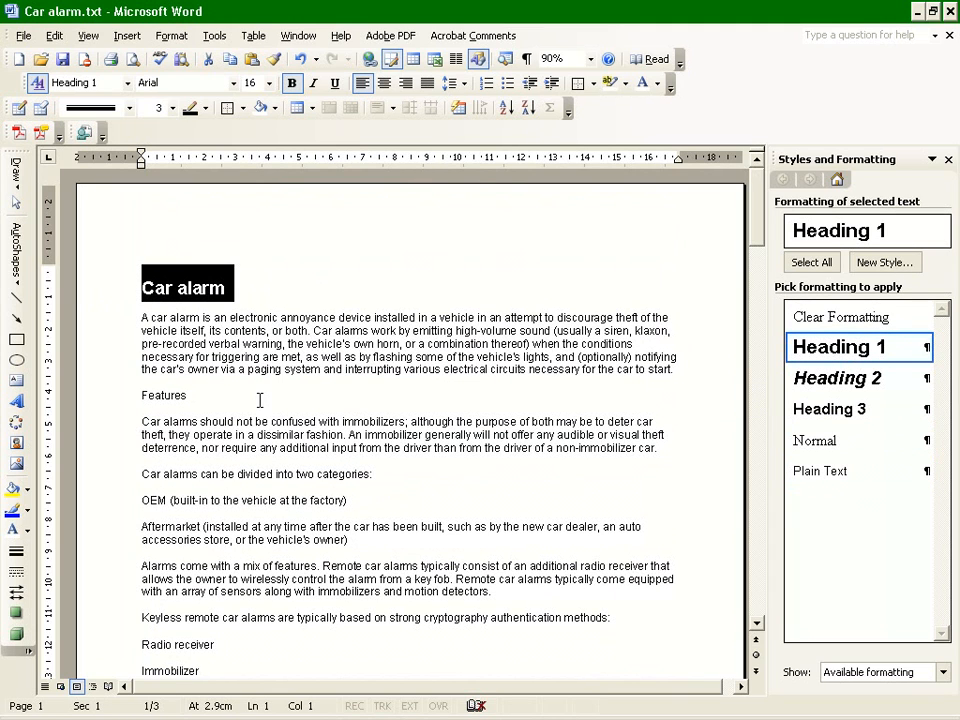
left_click(111, 398)
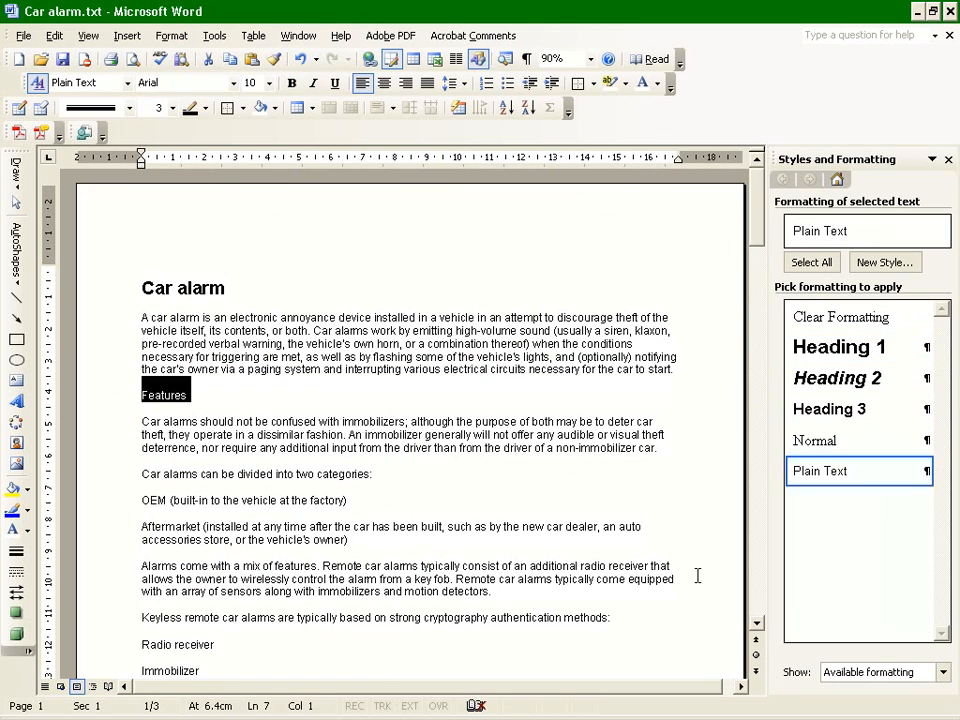
left_click(864, 382)
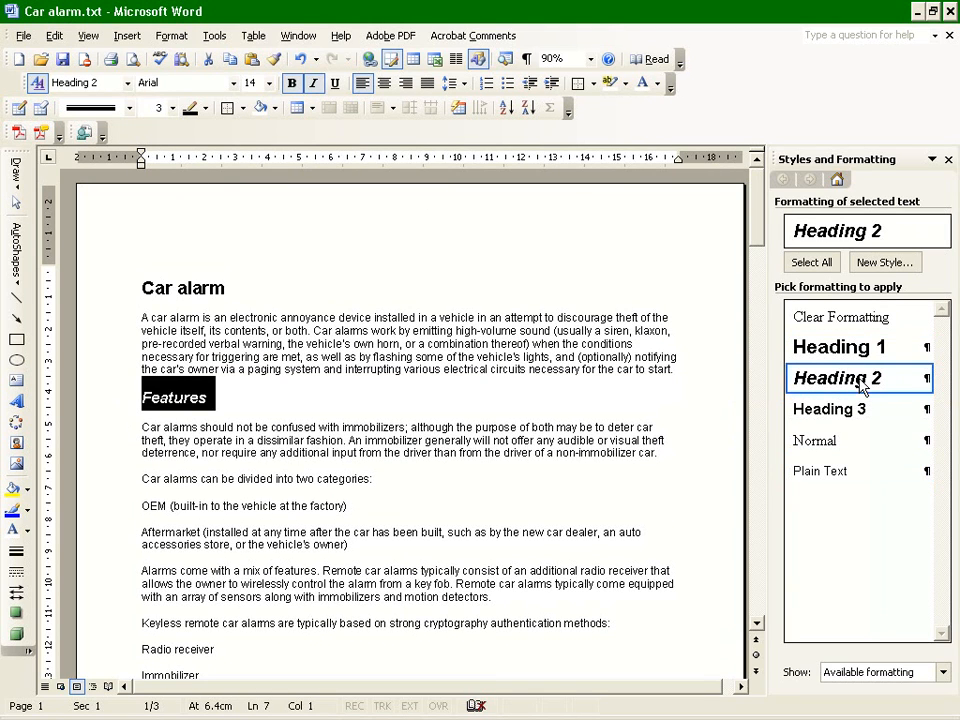
Apply the Heading 2 style to the OEM alarms and Aftermarket alarms lines.
scroll(326, 509, "down", 5)
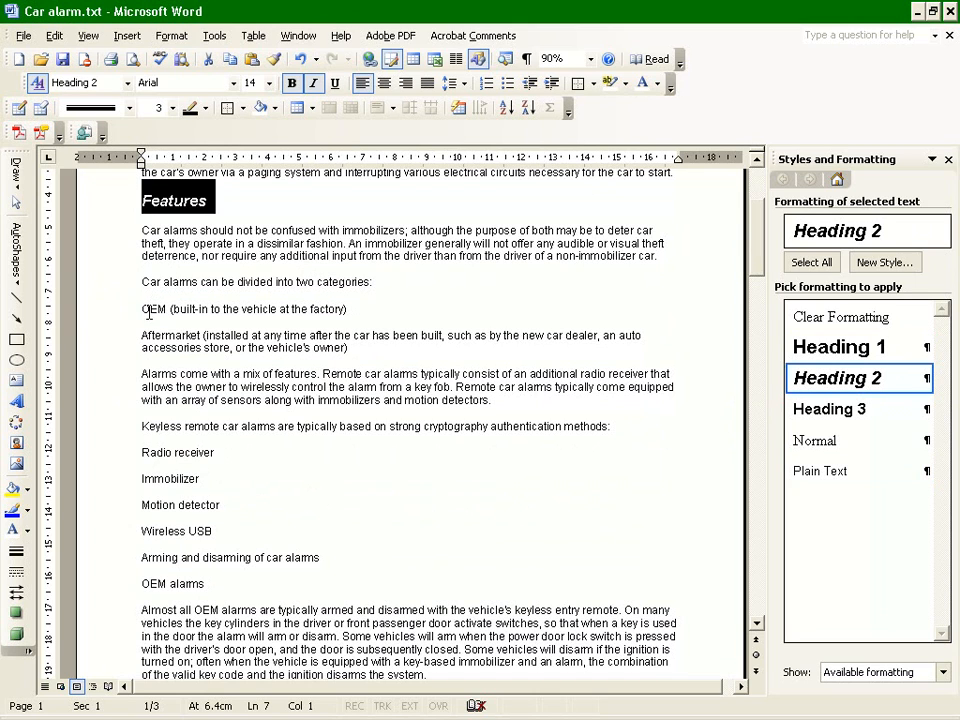
scroll(148, 418, "down", 3)
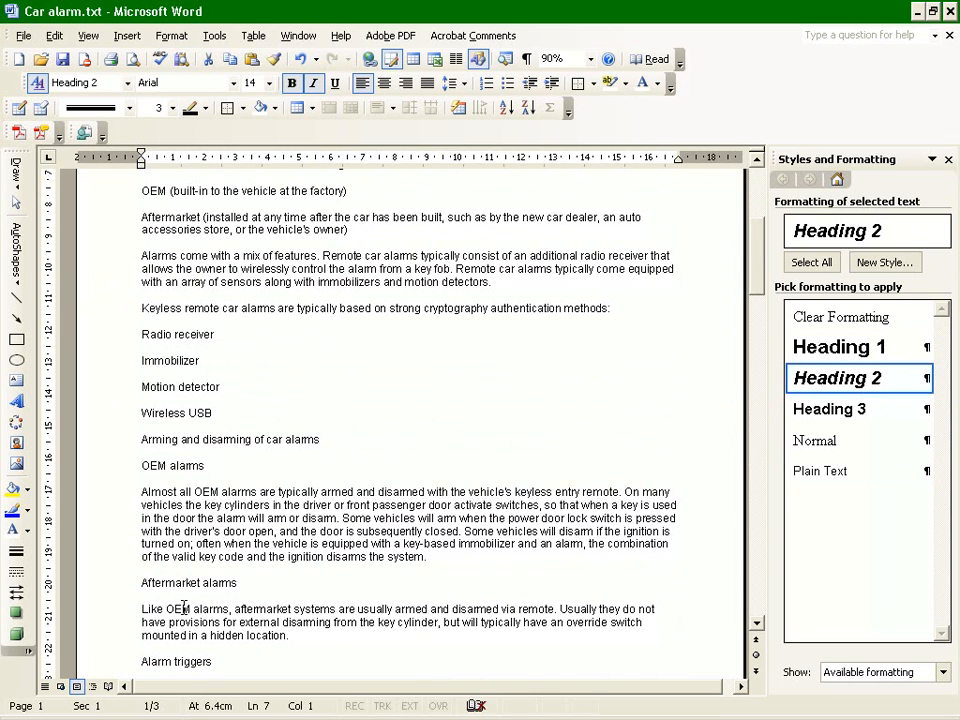
left_click_drag(140, 465, 552, 480)
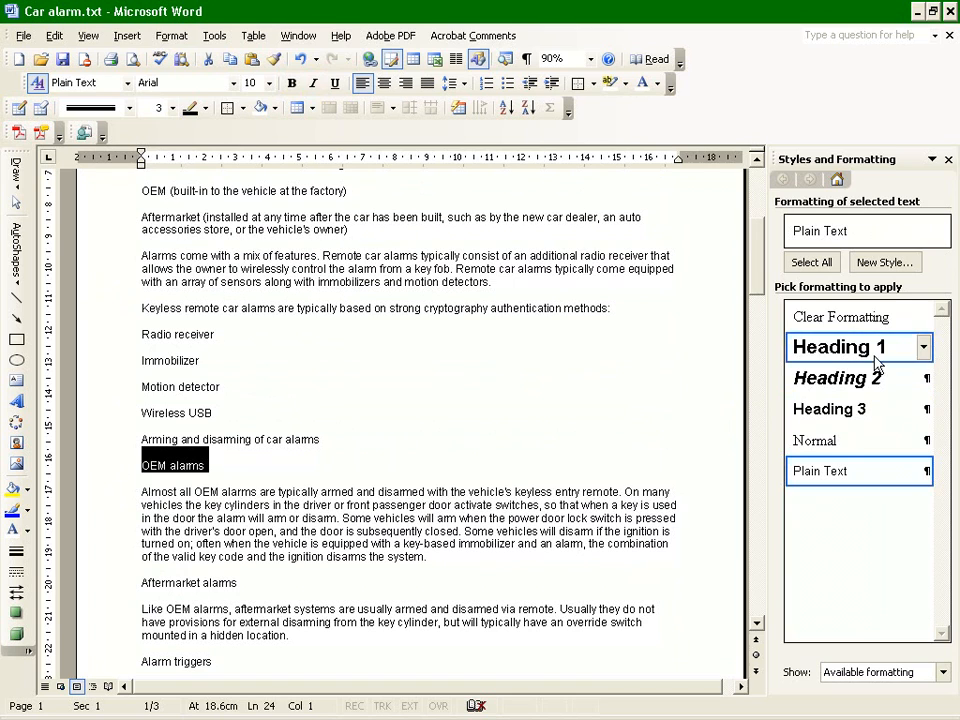
left_click(840, 378)
scroll(265, 508, "down", 5)
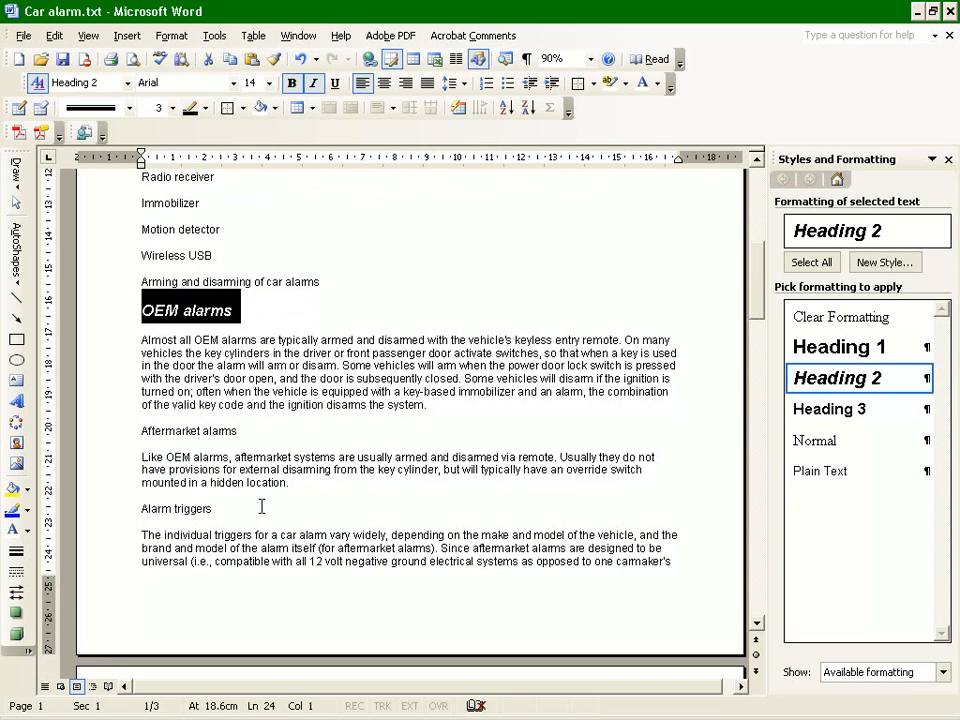
left_click(95, 393)
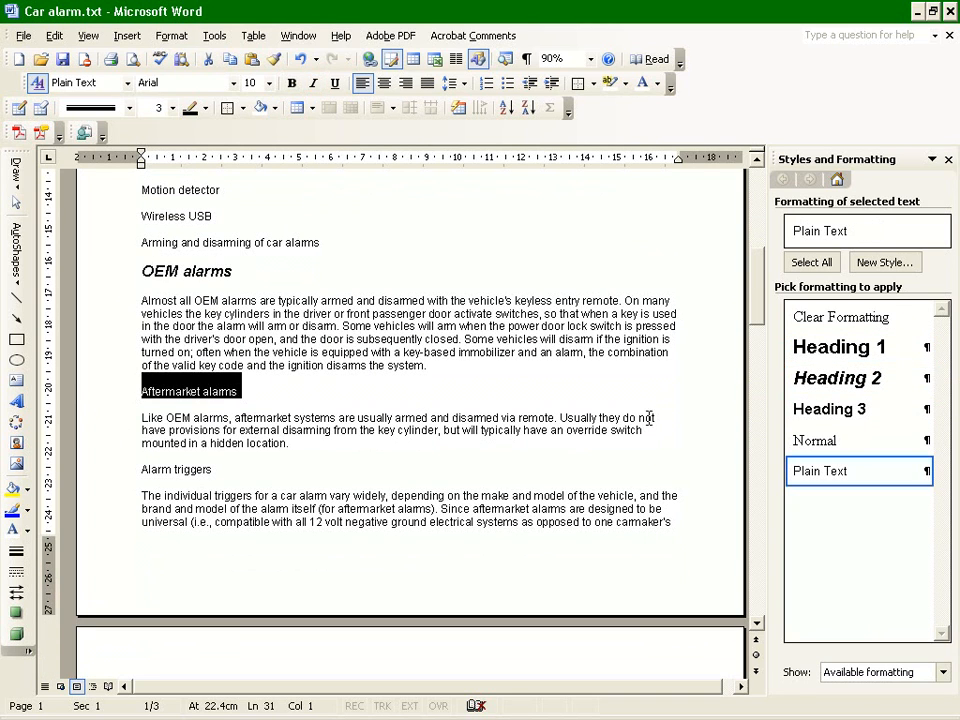
left_click(797, 379)
Select the Alarm triggers, OEM alarm triggers, Aftermarket alarm triggers and Effectiveness lines together and apply the Heading 2 style.
left_click(84, 478)
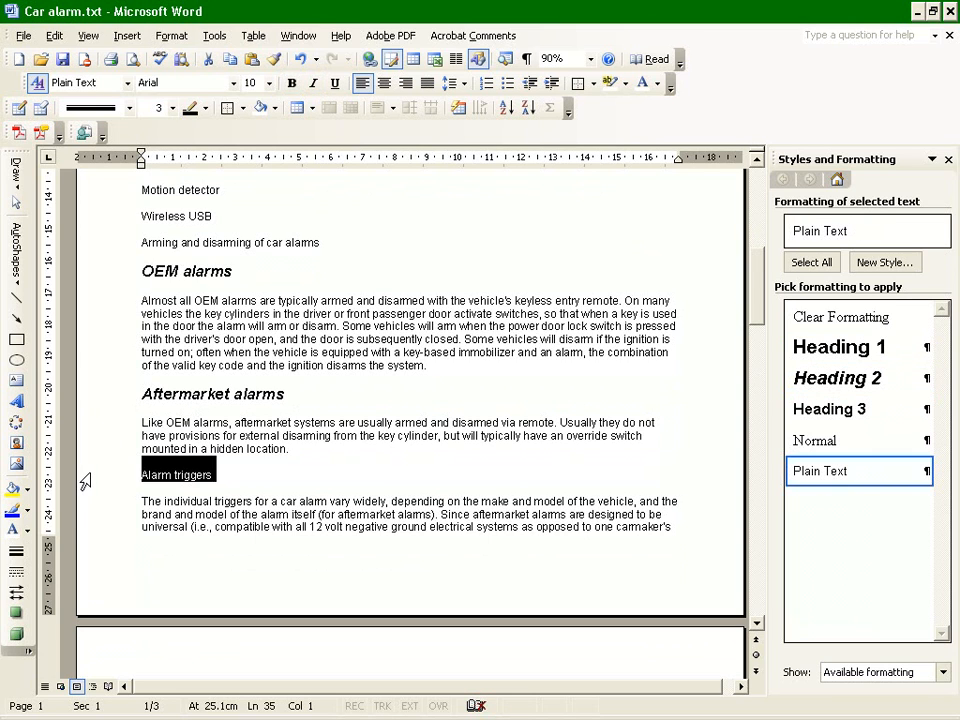
scroll(303, 491, "down", 6)
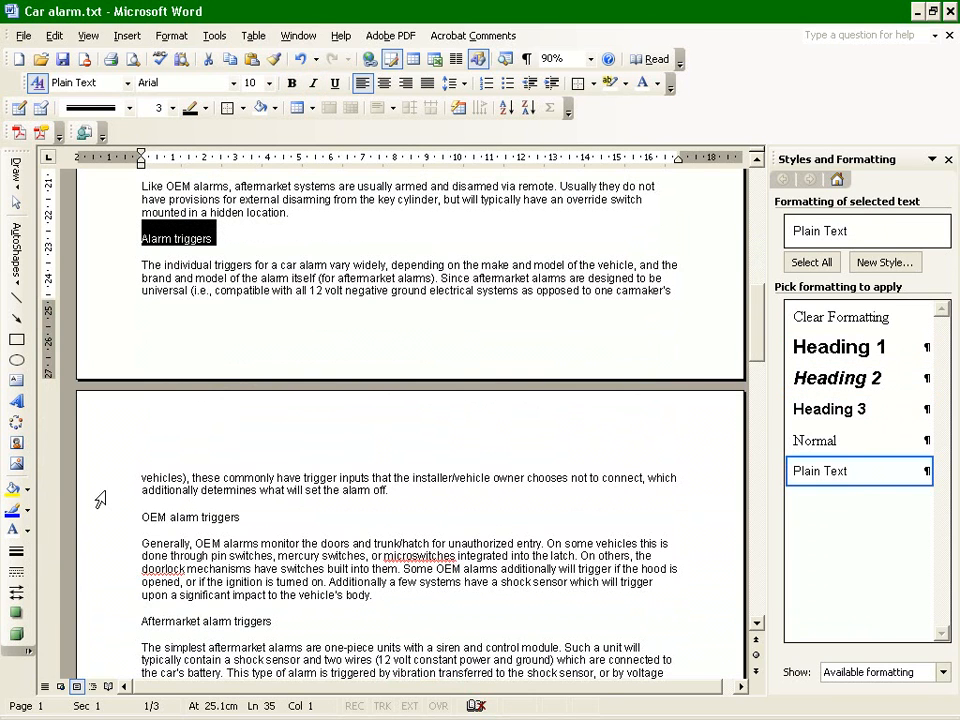
left_click(95, 517, "ctrl")
left_click(97, 621, "ctrl")
scroll(97, 628, "down", 4)
scroll(97, 628, "down", 18)
left_click(100, 336, "ctrl")
scroll(112, 536, "down", 12)
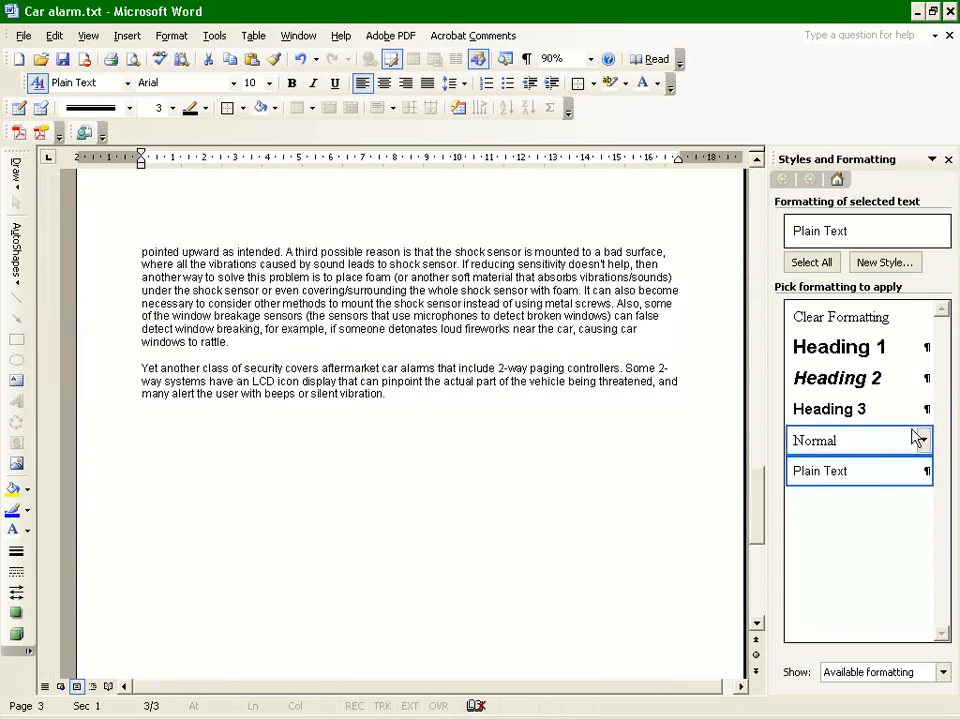
left_click(860, 378)
Examine the headings throughout the document, from the Car alarm title to the Effectiveness section.
scroll(512, 497, "up", 10)
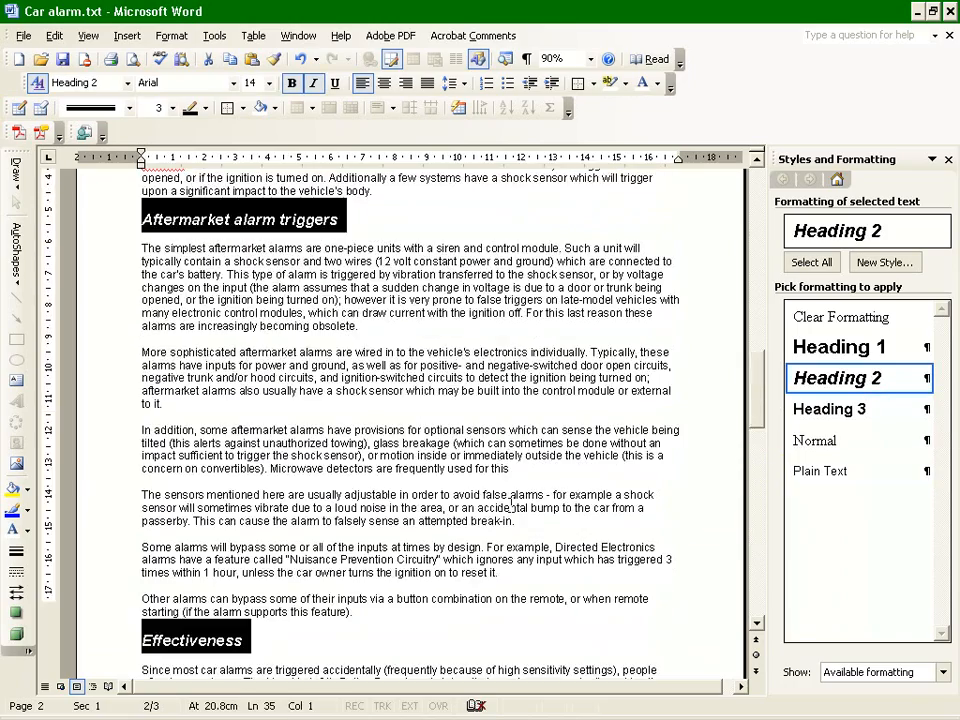
scroll(510, 500, "up", 20)
scroll(507, 506, "up", 5)
scroll(500, 510, "down", 14)
scroll(497, 507, "down", 15)
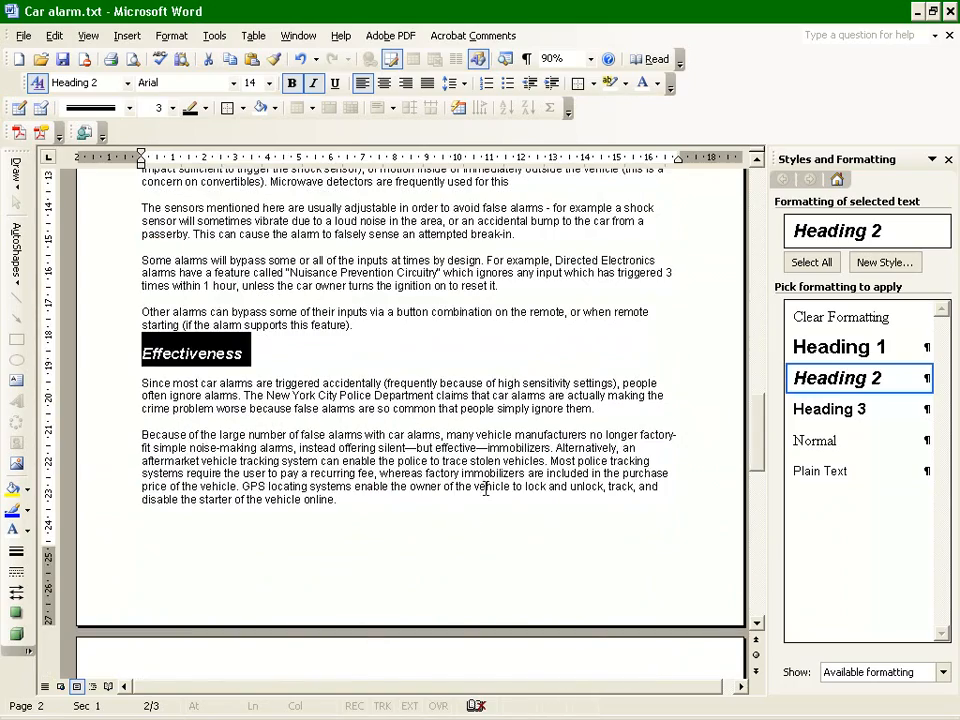
scroll(486, 488, "up", 16)
scroll(397, 433, "up", 7)
left_click(411, 392)
scroll(400, 395, "up", 5)
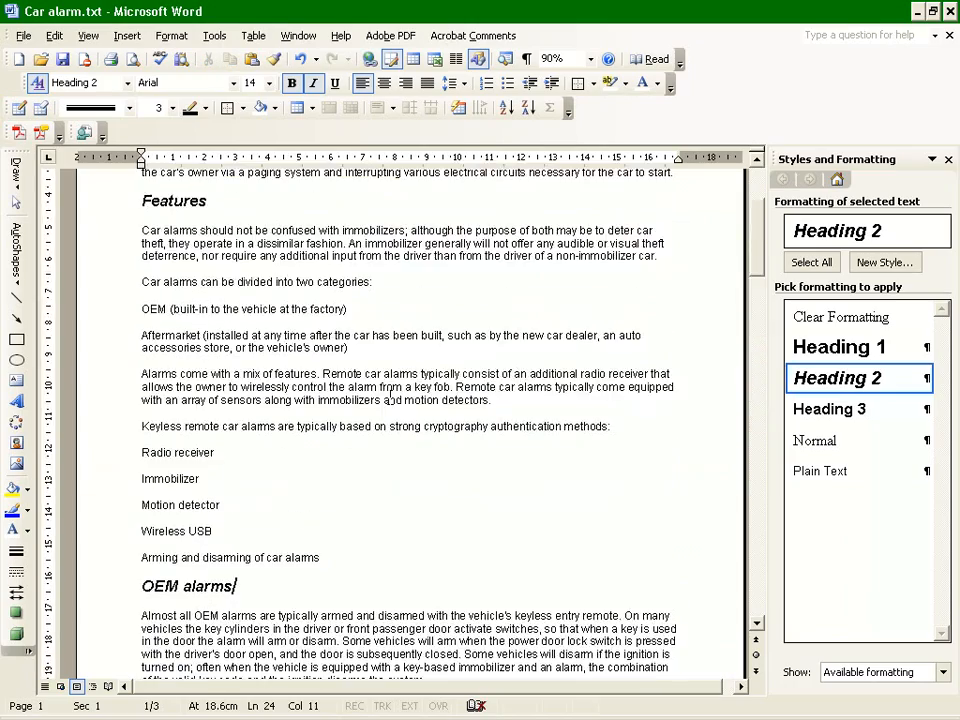
scroll(390, 399, "up", 4)
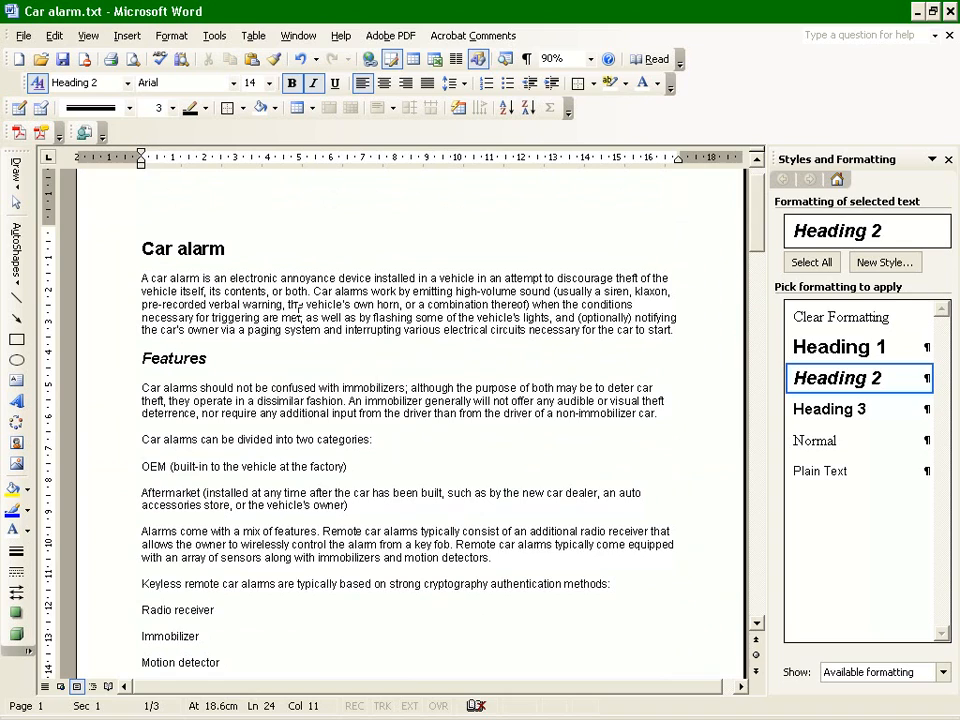
scroll(290, 525, "down", 6)
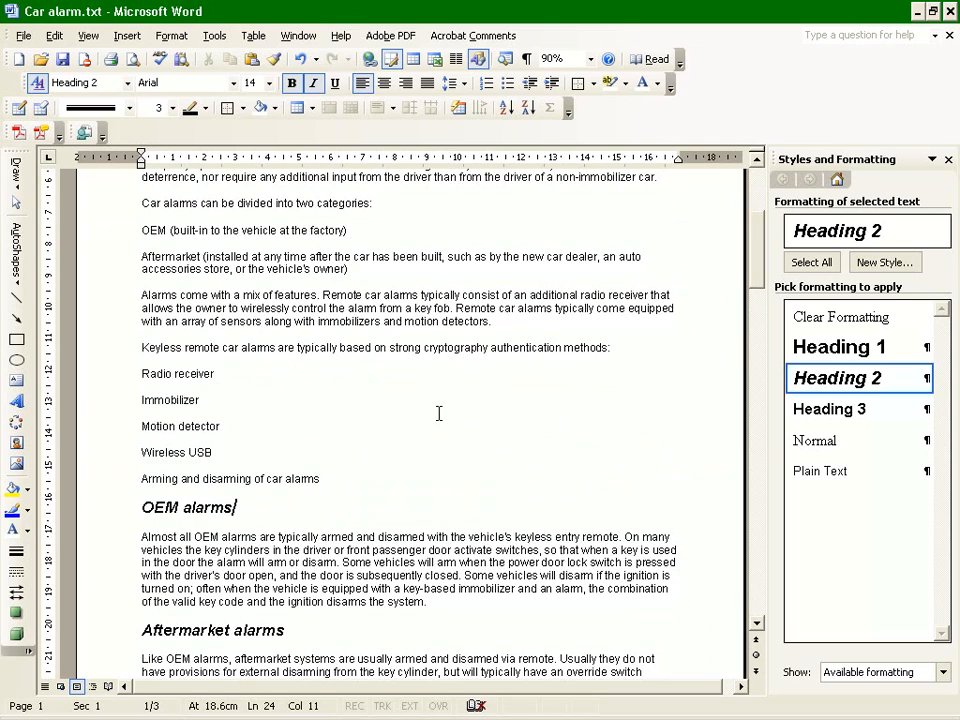
scroll(474, 389, "down", 3)
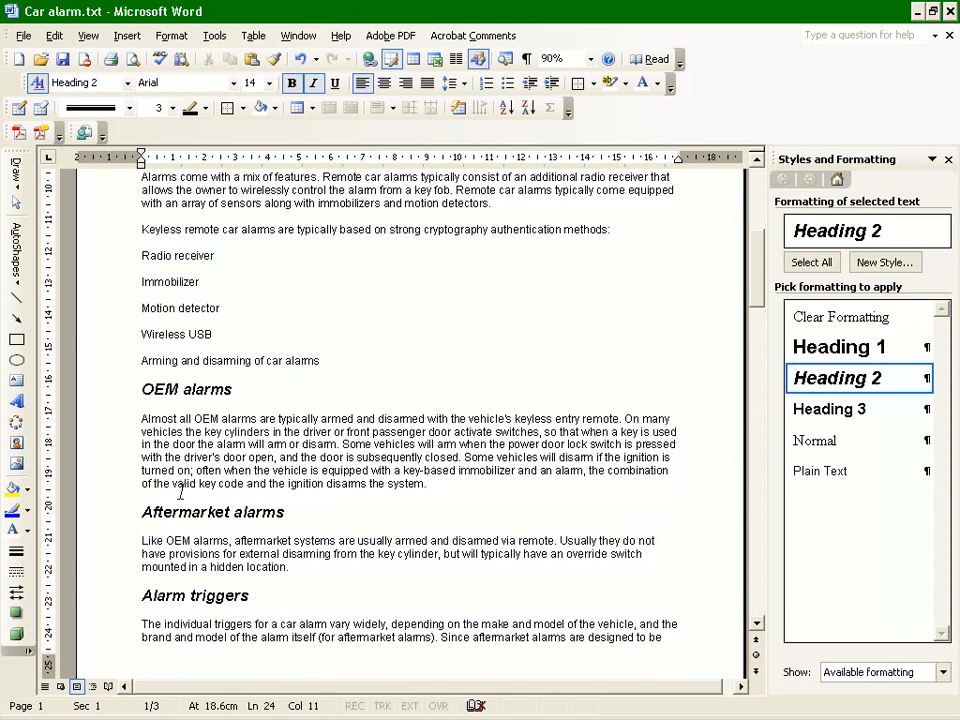
scroll(181, 492, "up", 10)
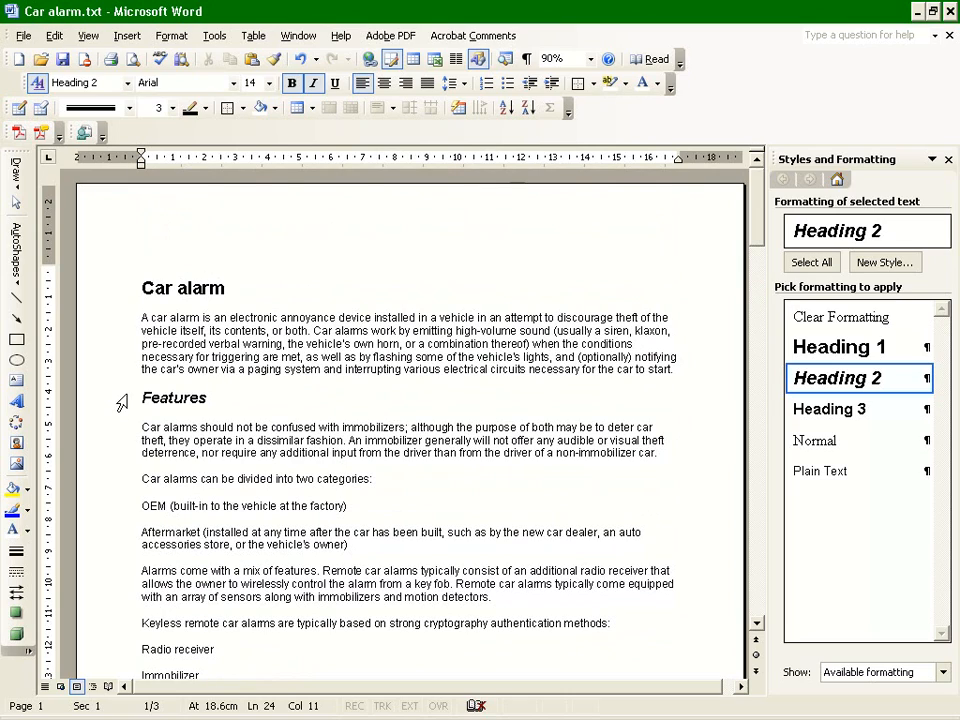
scroll(145, 420, "down", 4)
scroll(156, 420, "up", 3)
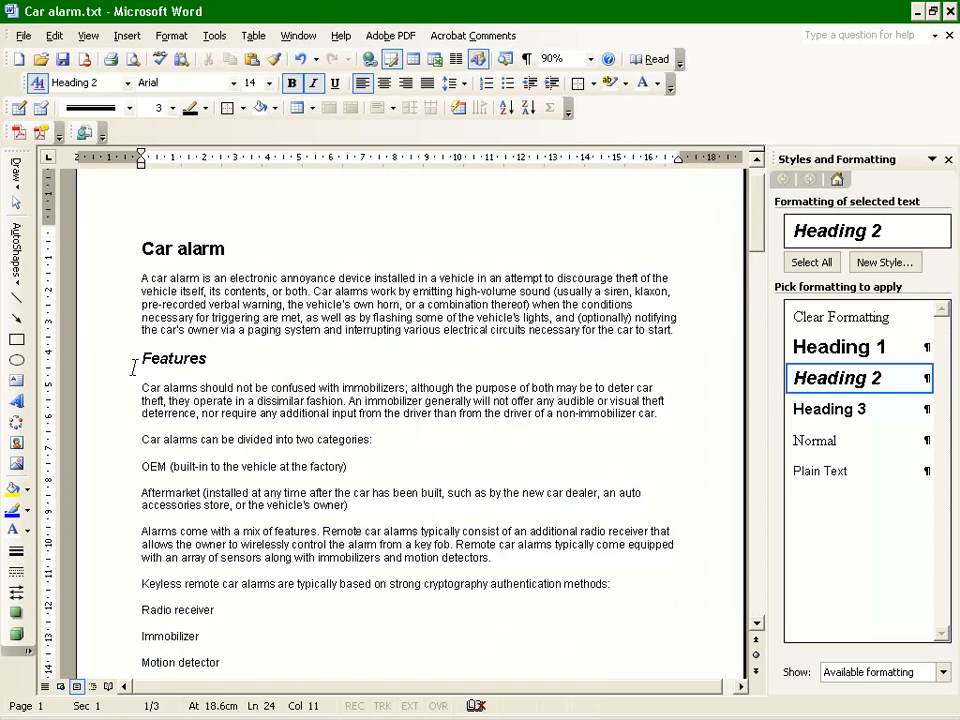
Apply the Heading 3 style to the line "Car alarms can be divided into two categories:".
scroll(133, 368, "down", 4)
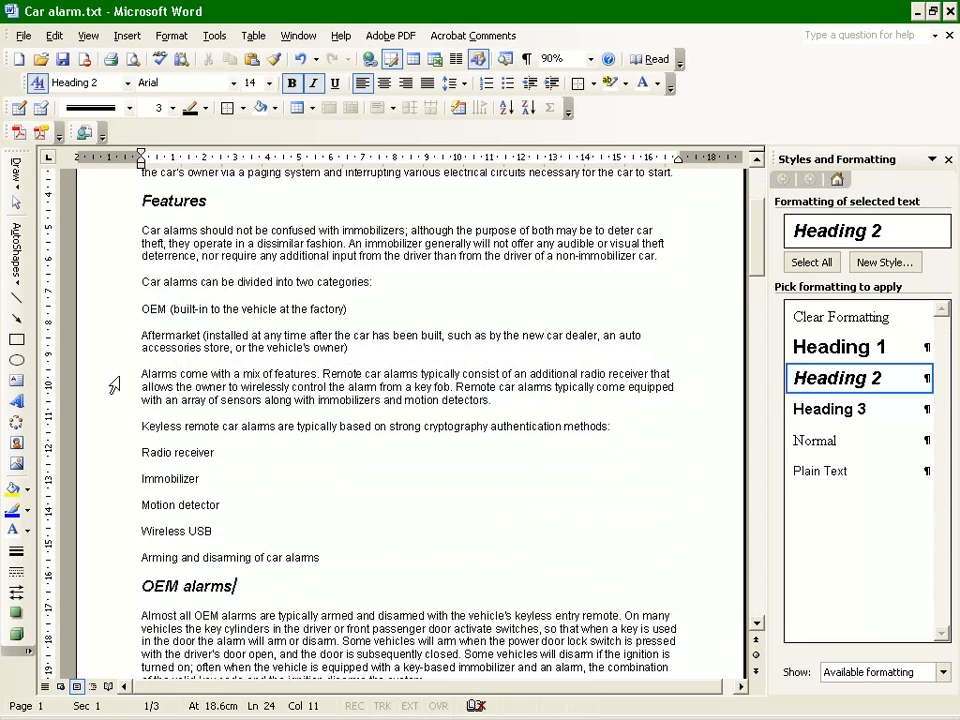
left_click(113, 284)
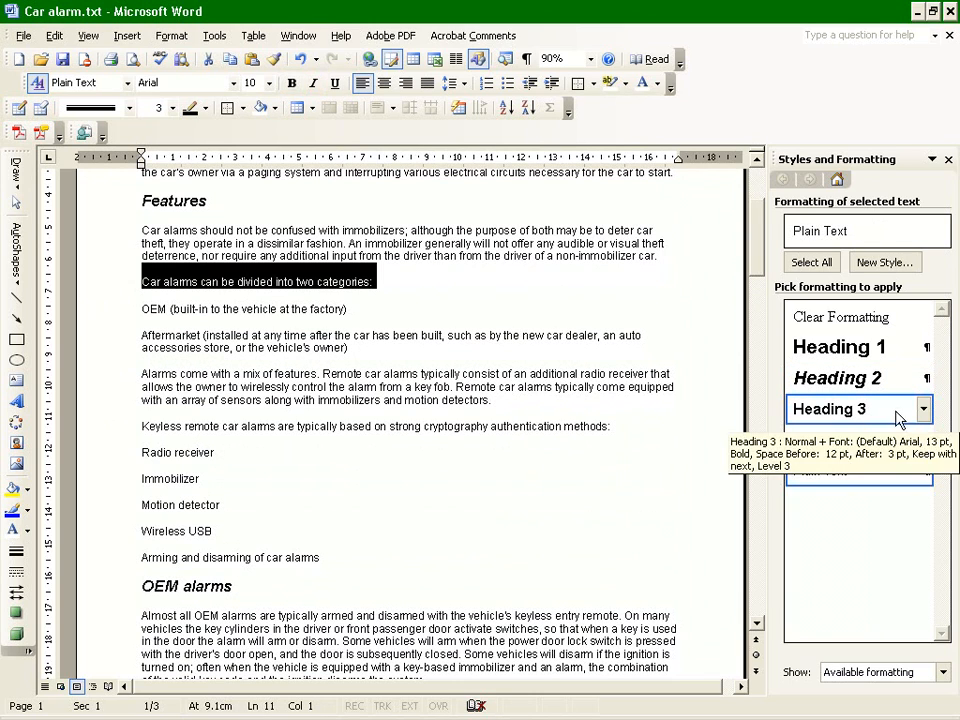
left_click(818, 410)
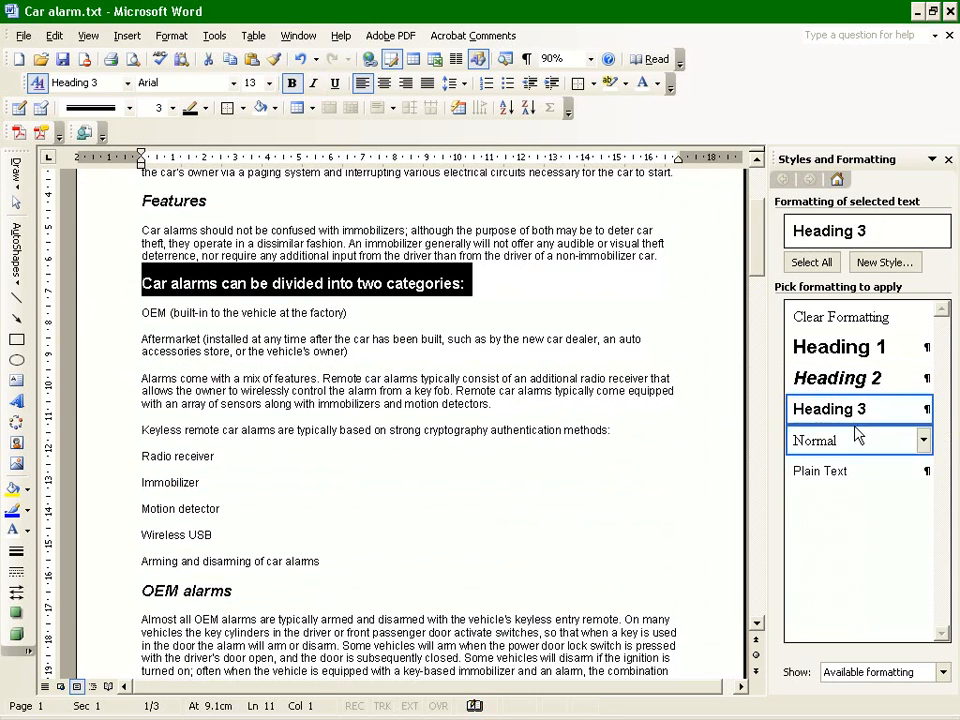
Apply the Heading 3 style to the line "Keyless remote car alarms are typically based on strong cryptography authentication methods:".
left_click(113, 341)
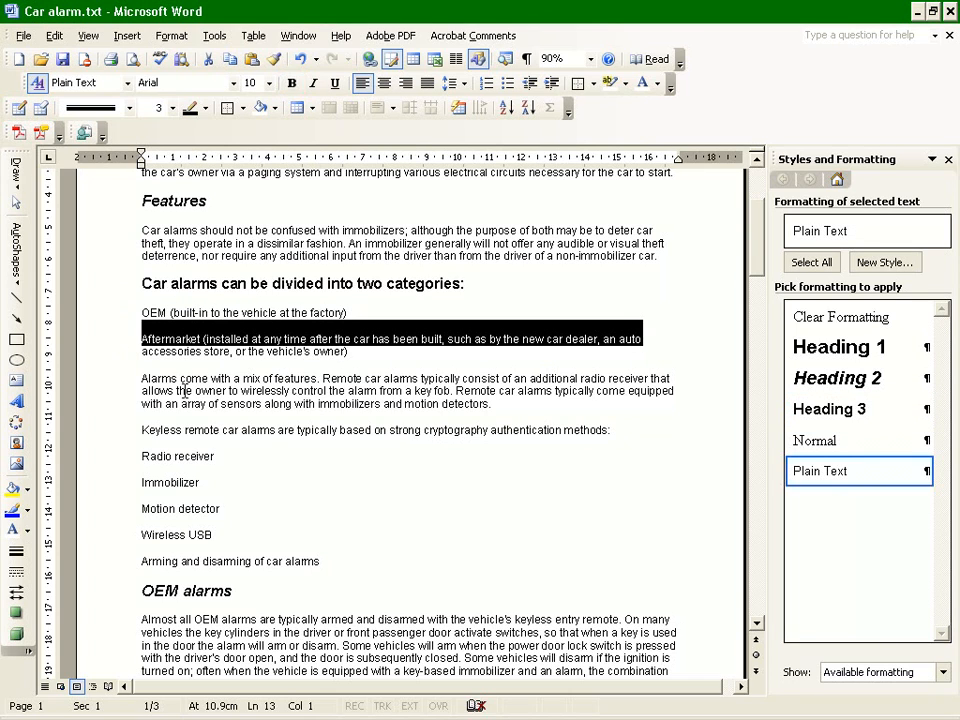
left_click(148, 381)
left_click(112, 392)
left_click(113, 384)
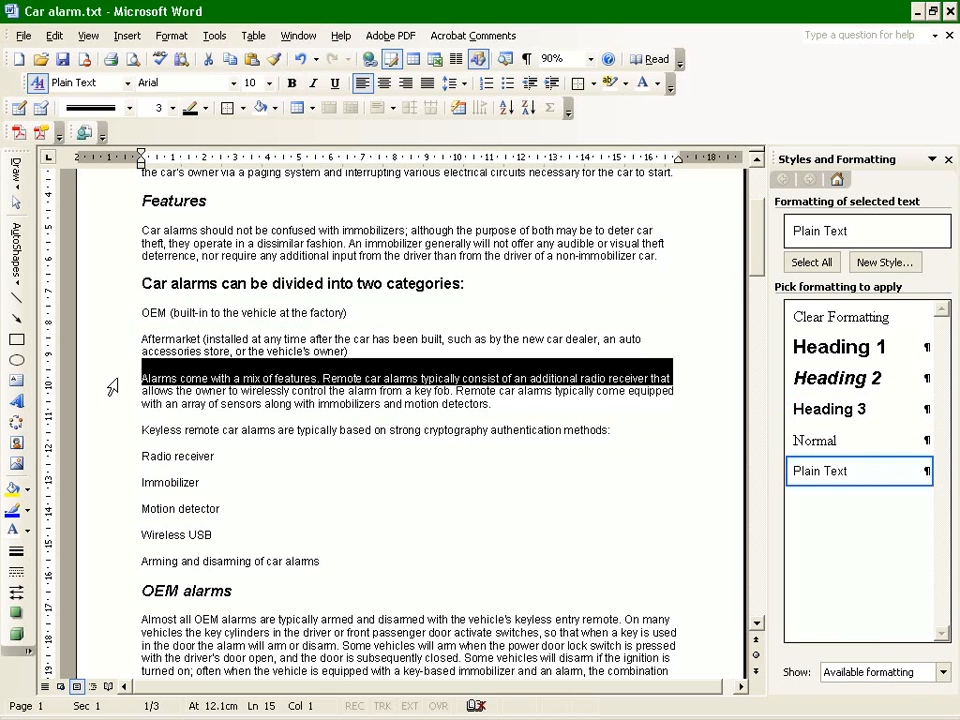
left_click(112, 437)
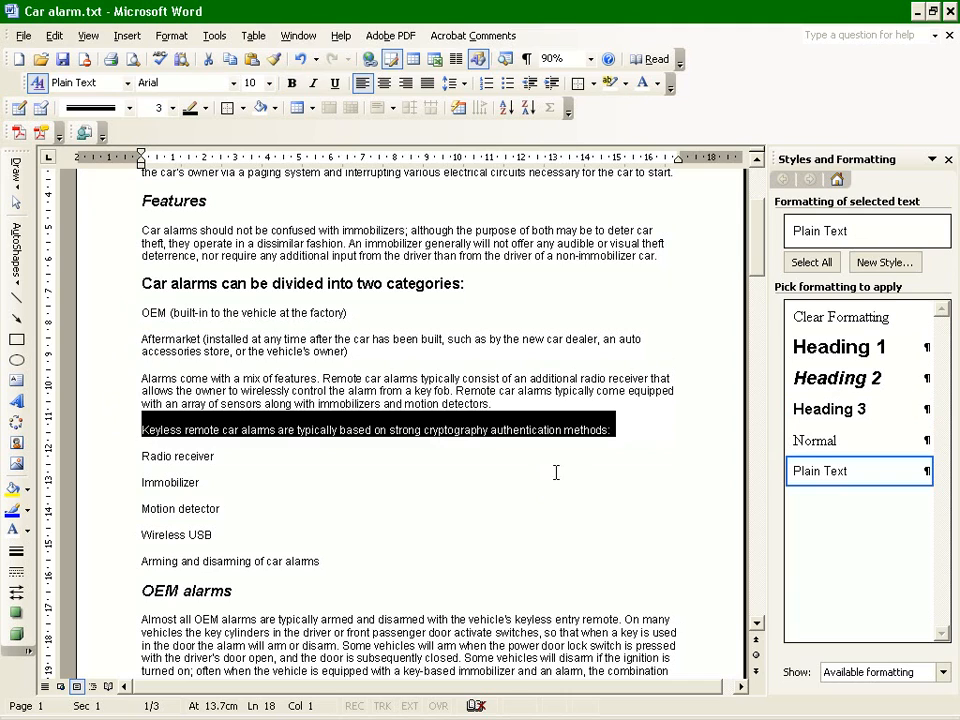
left_click(830, 409)
left_click(418, 526)
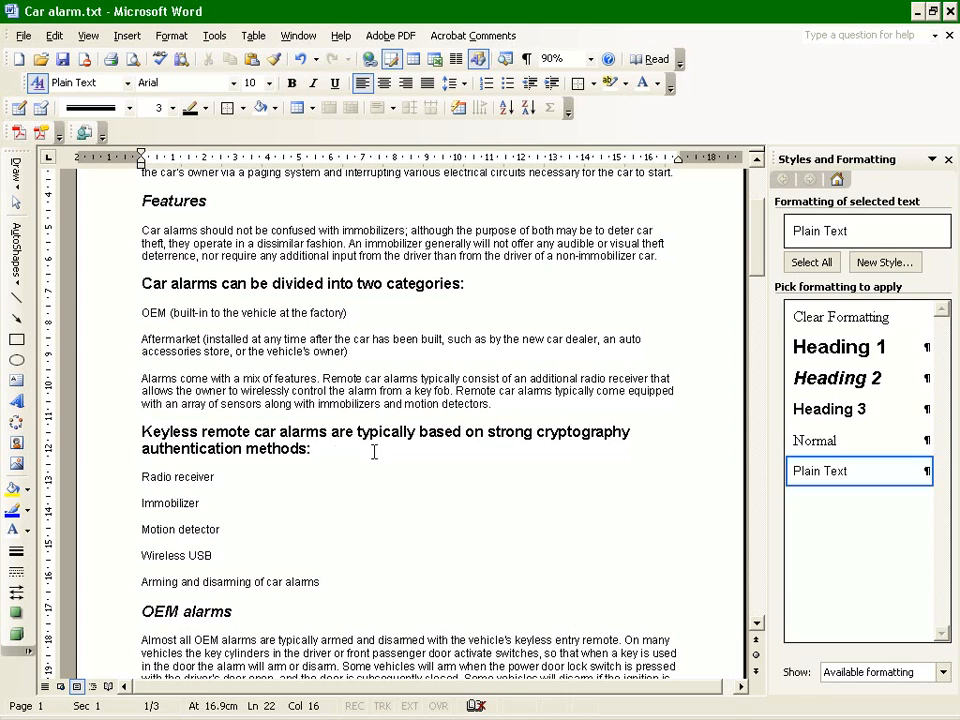
double_click(90, 442)
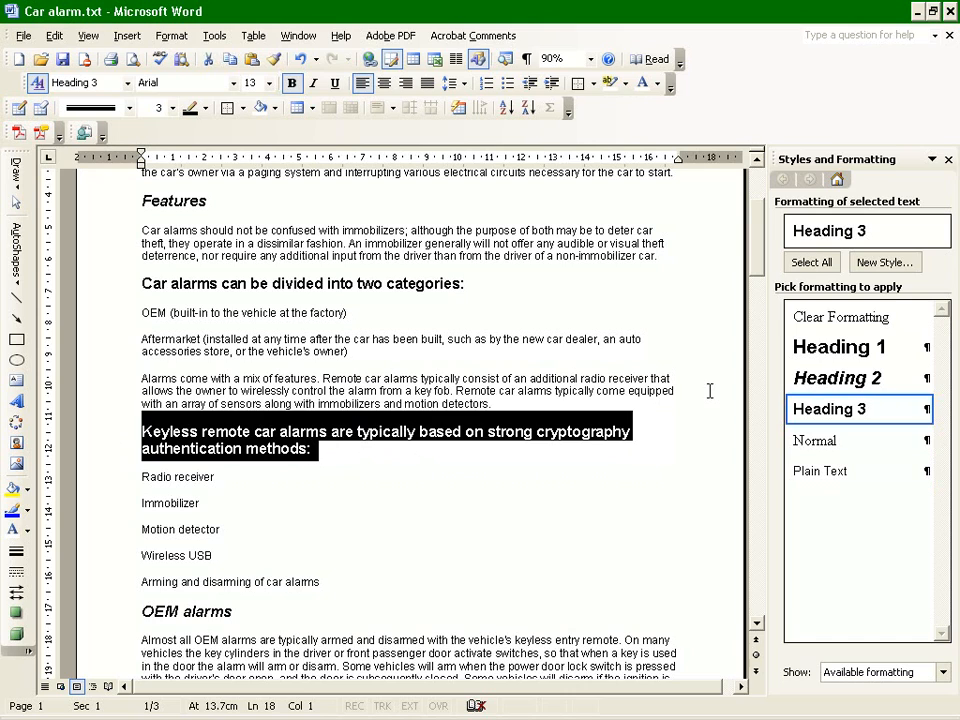
left_click(553, 469)
left_click(512, 432)
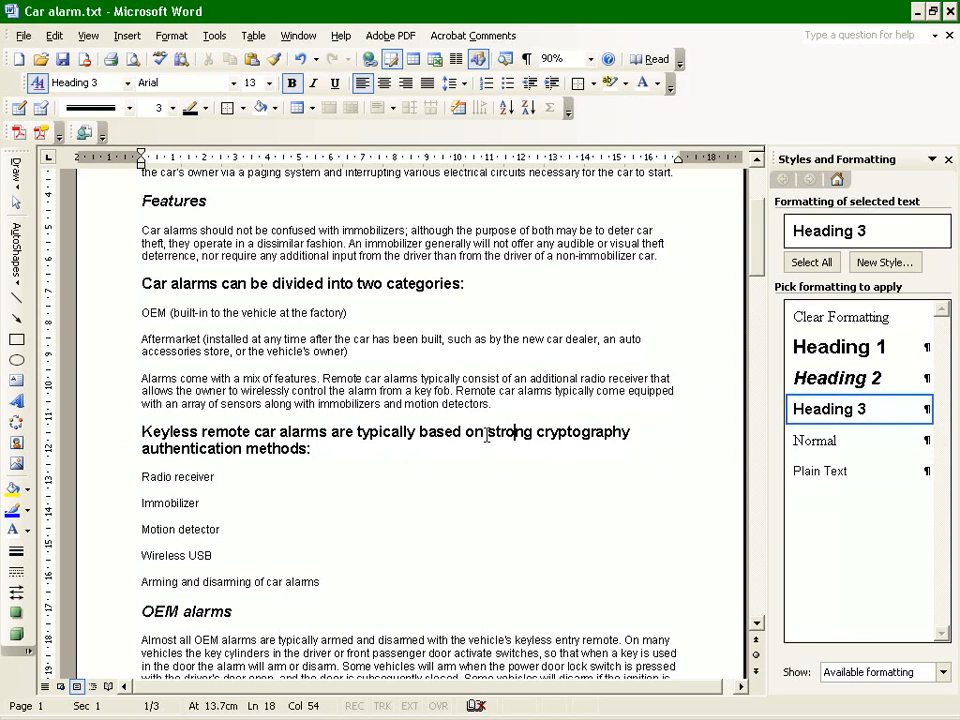
left_click(318, 392)
double_click(369, 432)
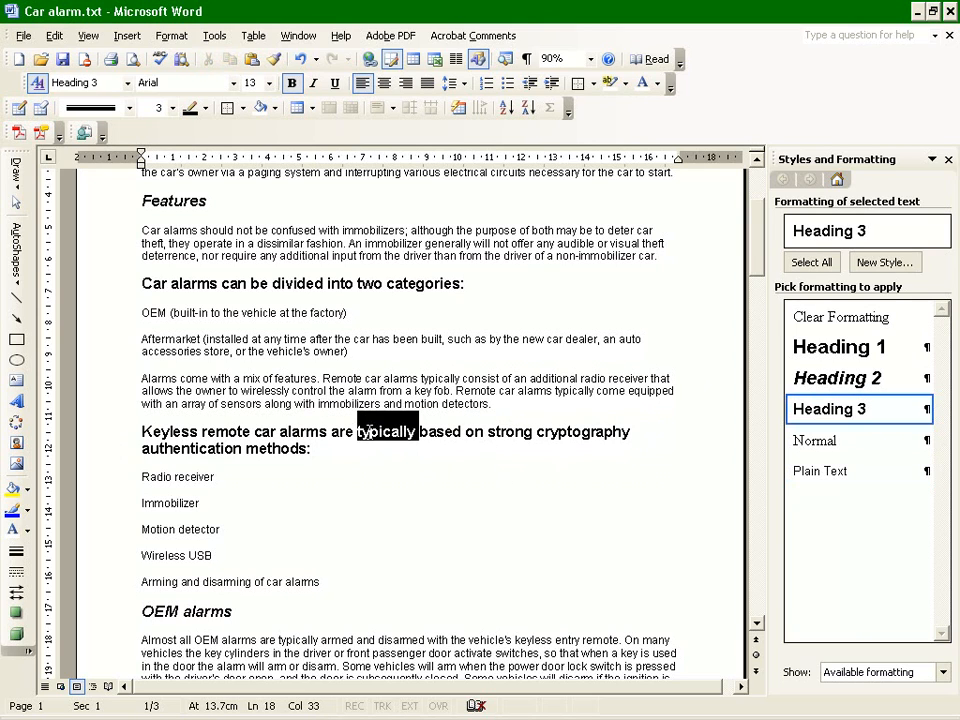
left_click(632, 486)
Modify the Heading 3 style to use a font size of 10.
left_click(557, 437)
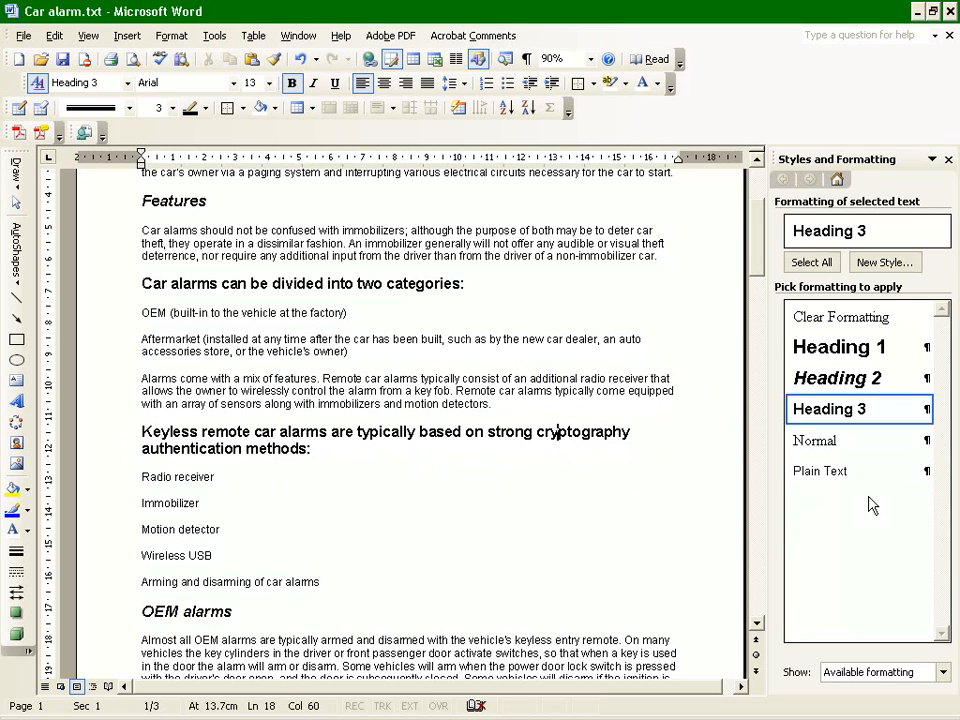
left_click(923, 409)
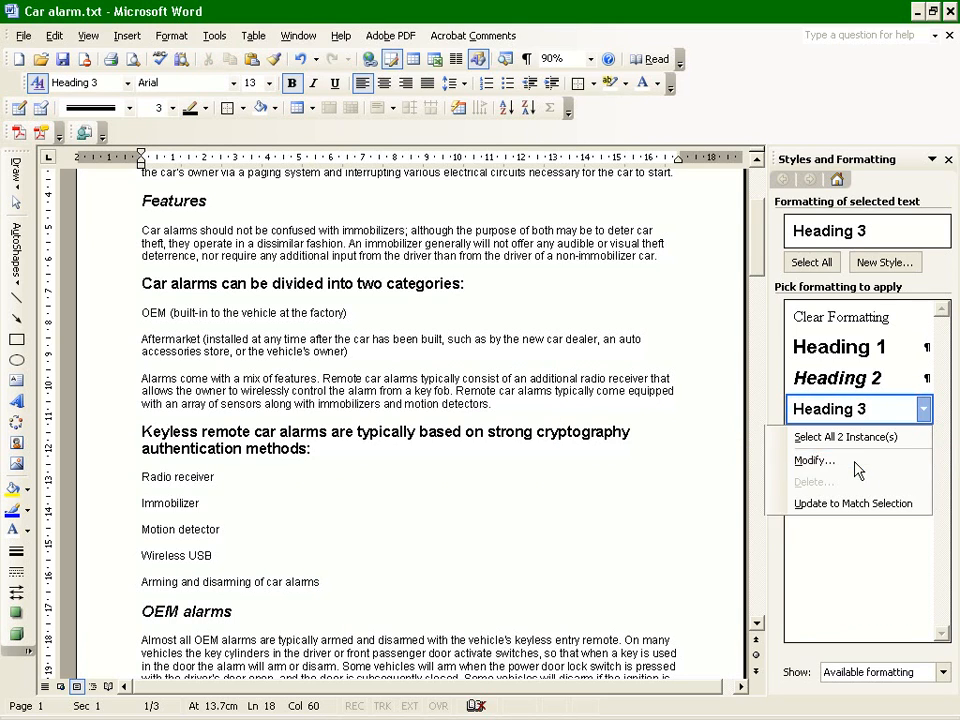
left_click(803, 464)
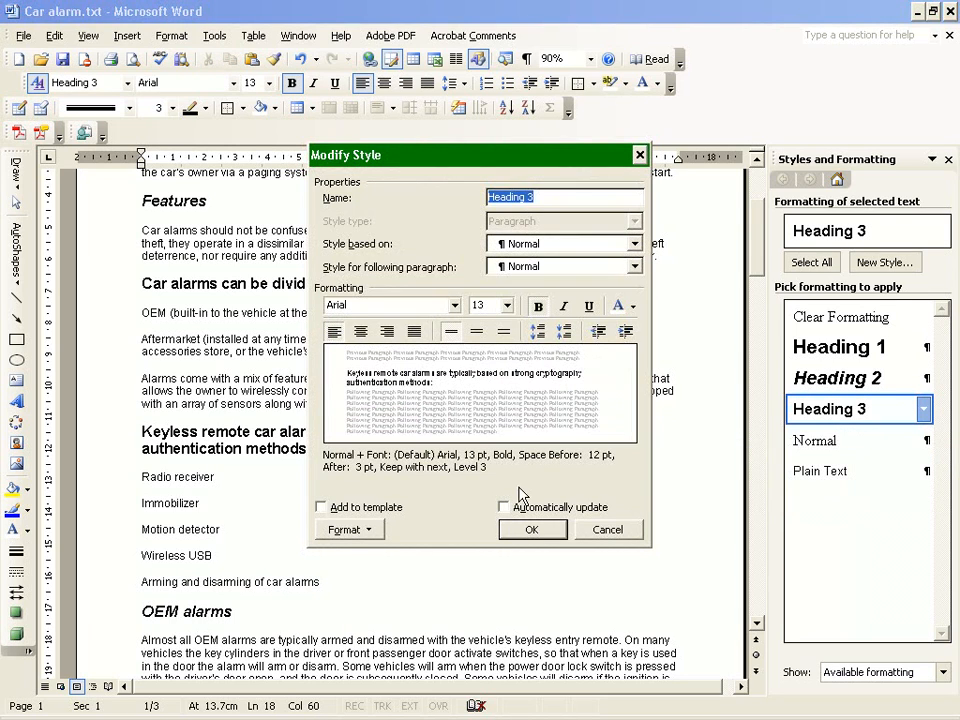
left_click(370, 530)
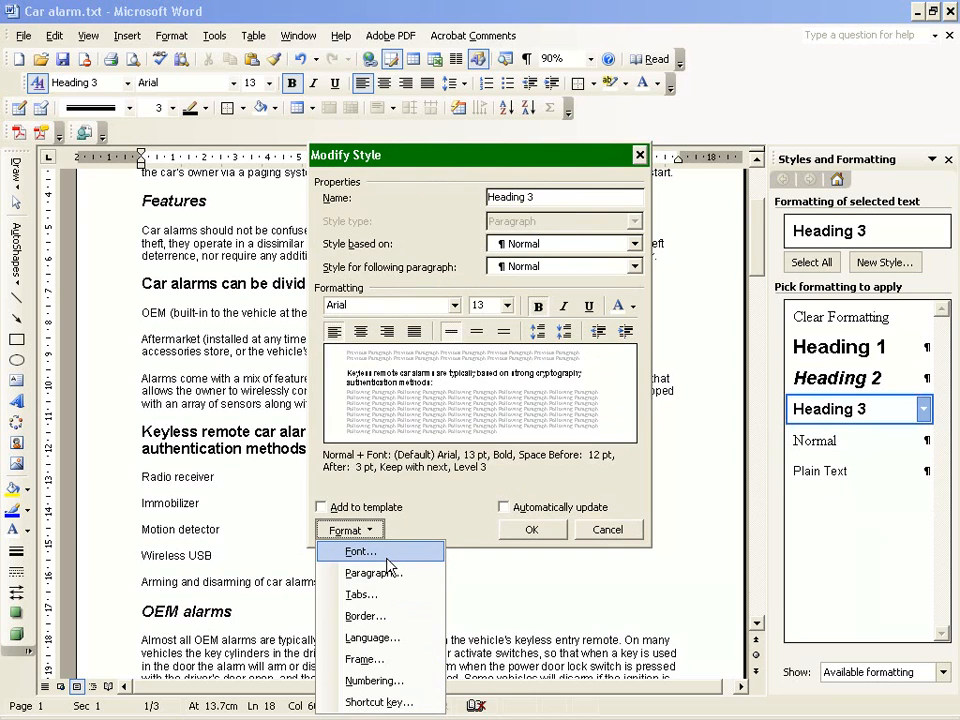
left_click(388, 558)
left_click(621, 253)
left_click(548, 541)
left_click(551, 536)
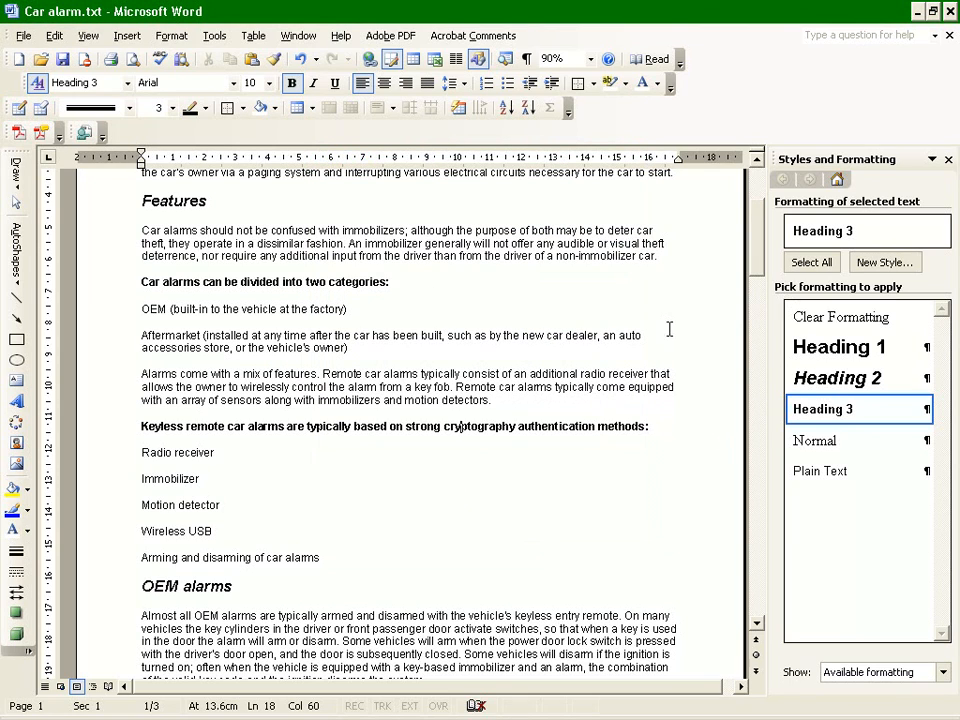
Examine the two Heading 3 lines and the plain-text lines and paragraphs on the first page.
left_click(115, 434)
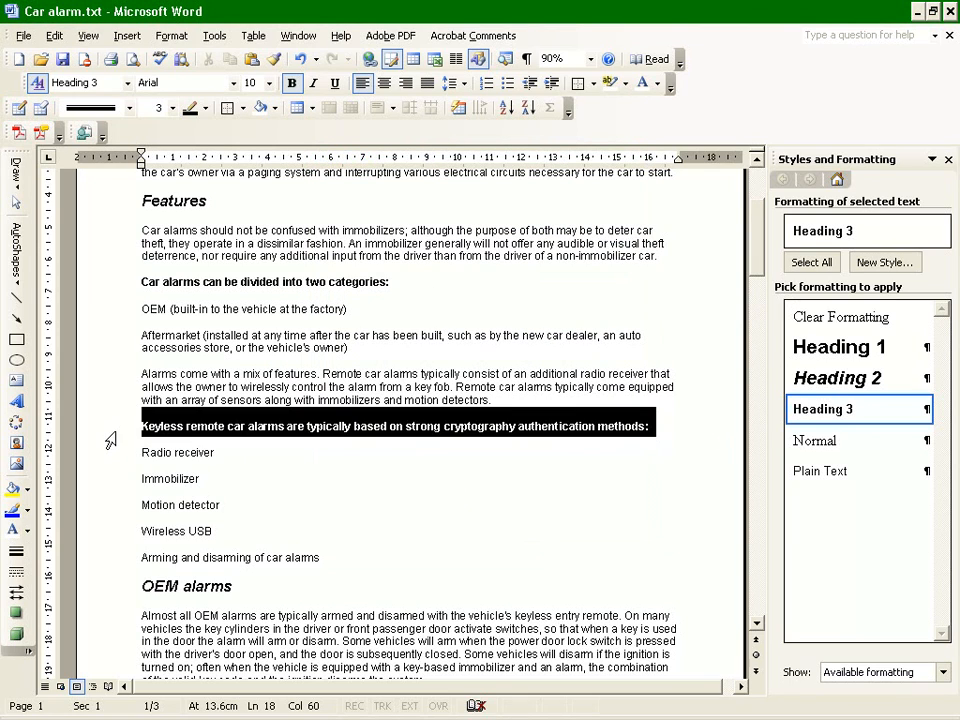
left_click(112, 290)
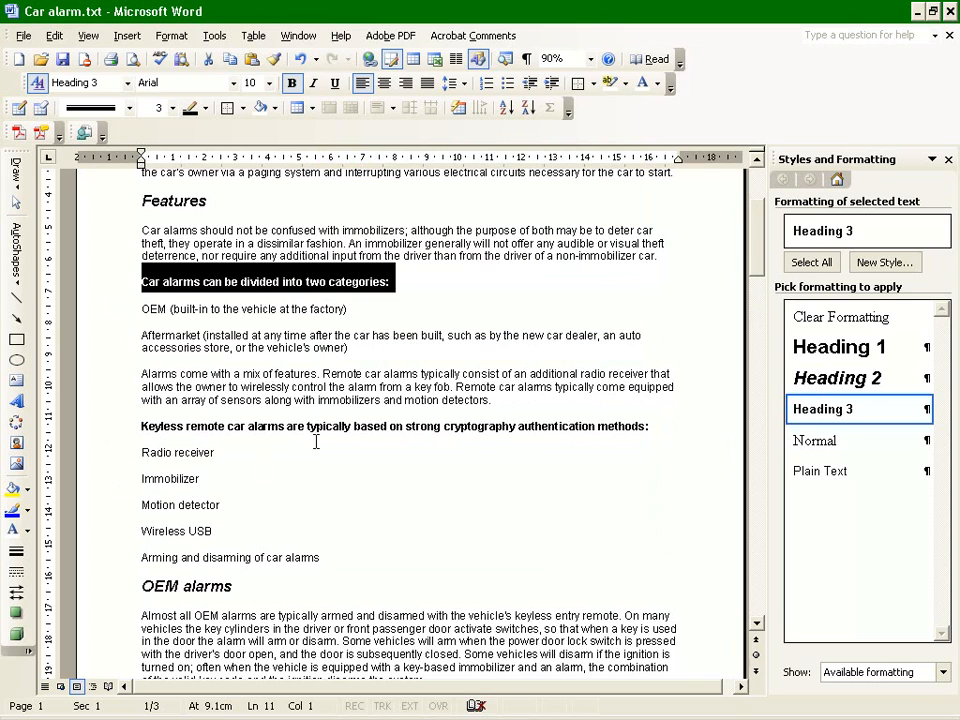
left_click(317, 500)
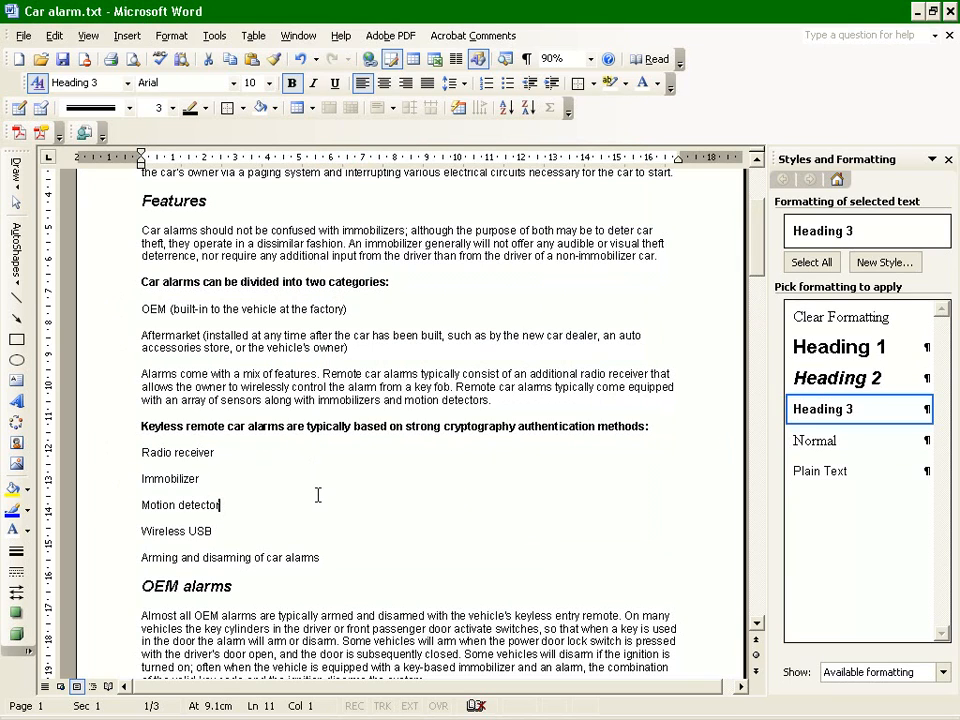
left_click(112, 312)
left_click(96, 343, "shift")
left_click_drag(96, 455, 98, 563)
left_click(405, 512)
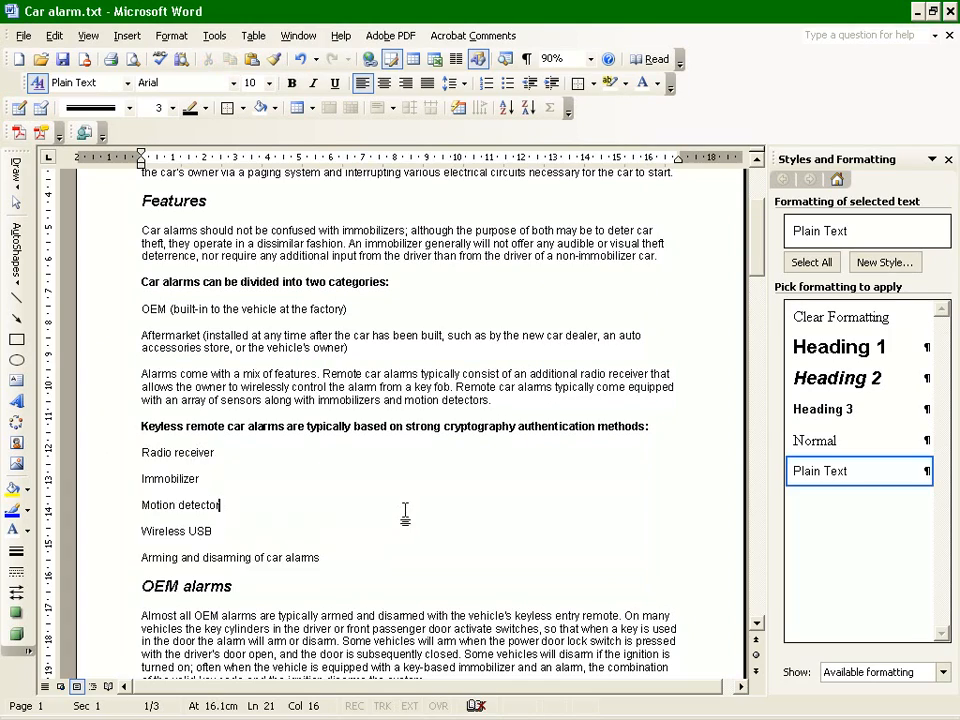
scroll(405, 512, "down", 6)
scroll(405, 510, "up", 7)
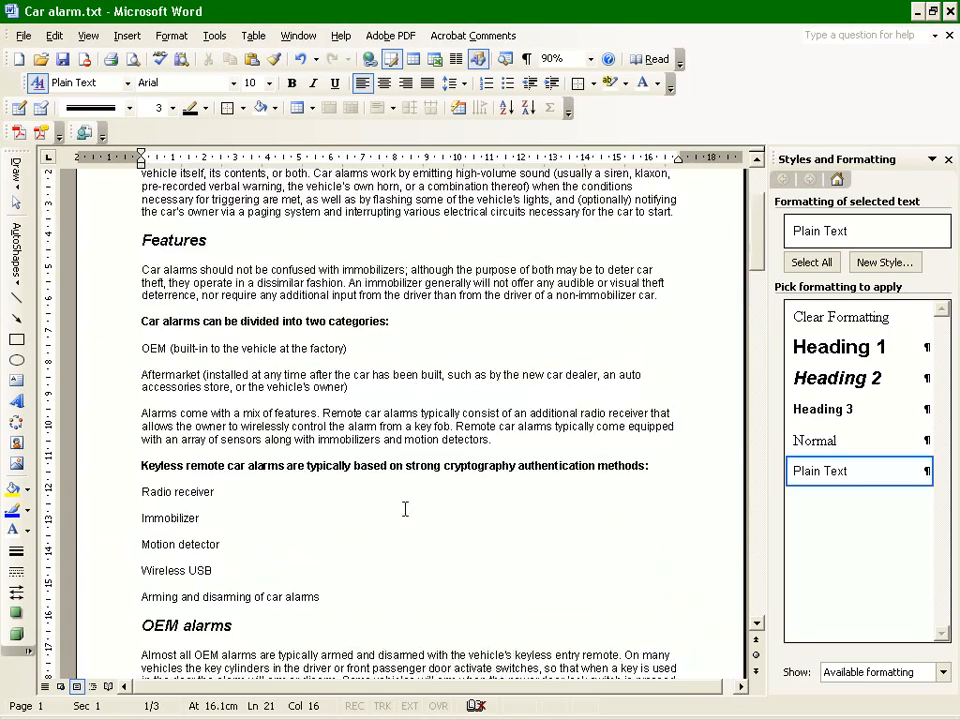
scroll(405, 510, "up", 3)
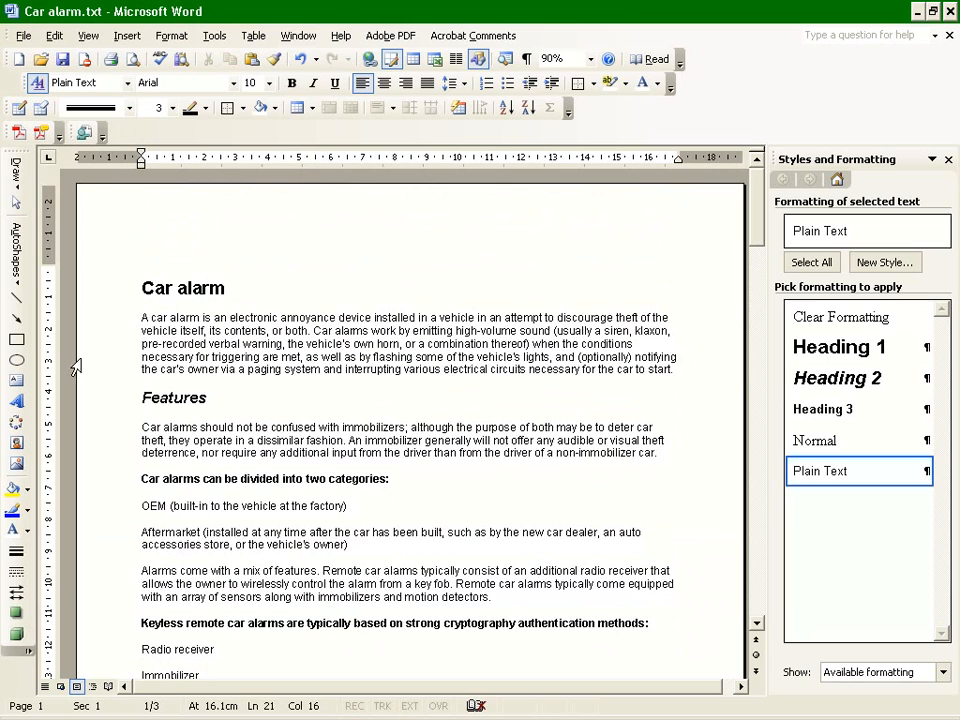
left_click(100, 321)
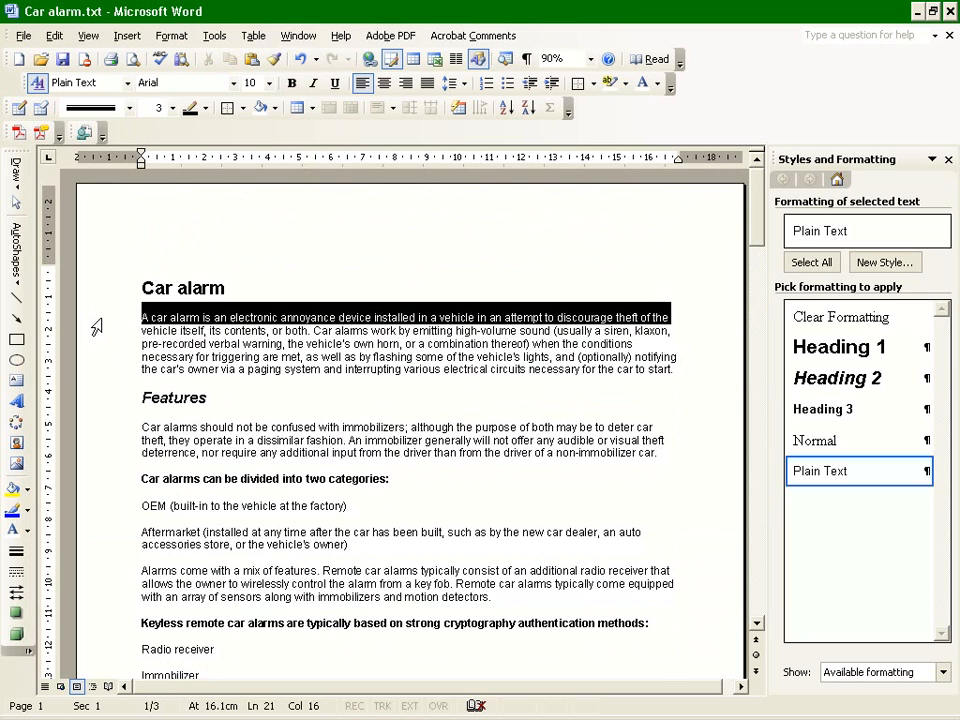
left_click(100, 344)
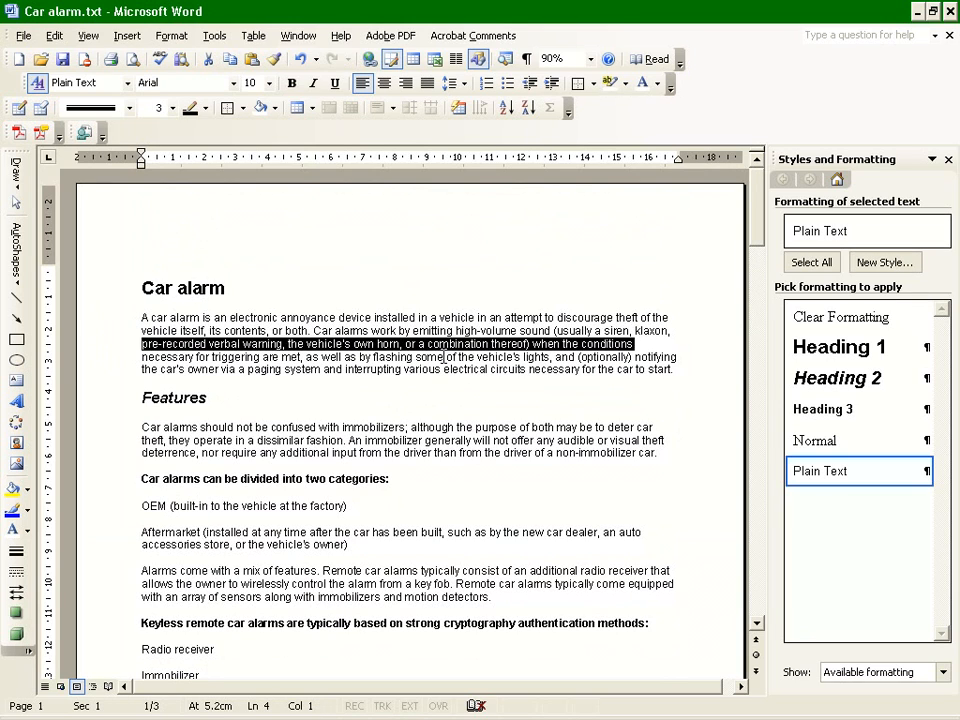
Modify the Plain Text style to use a font size of 9.
left_click(485, 330)
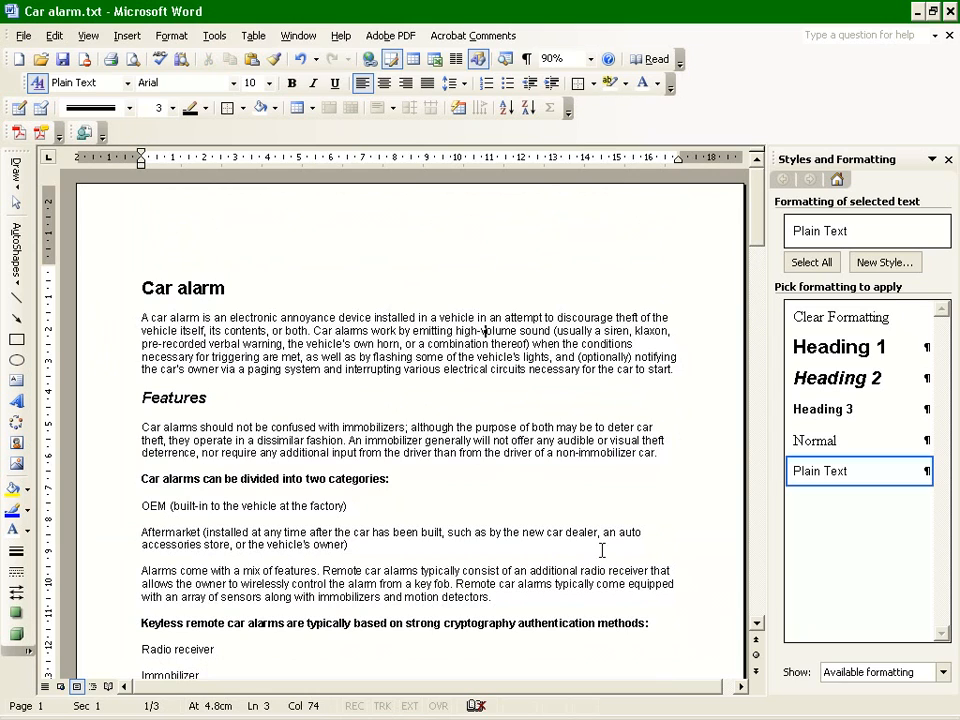
left_click(923, 471)
left_click(866, 563)
left_click(925, 472)
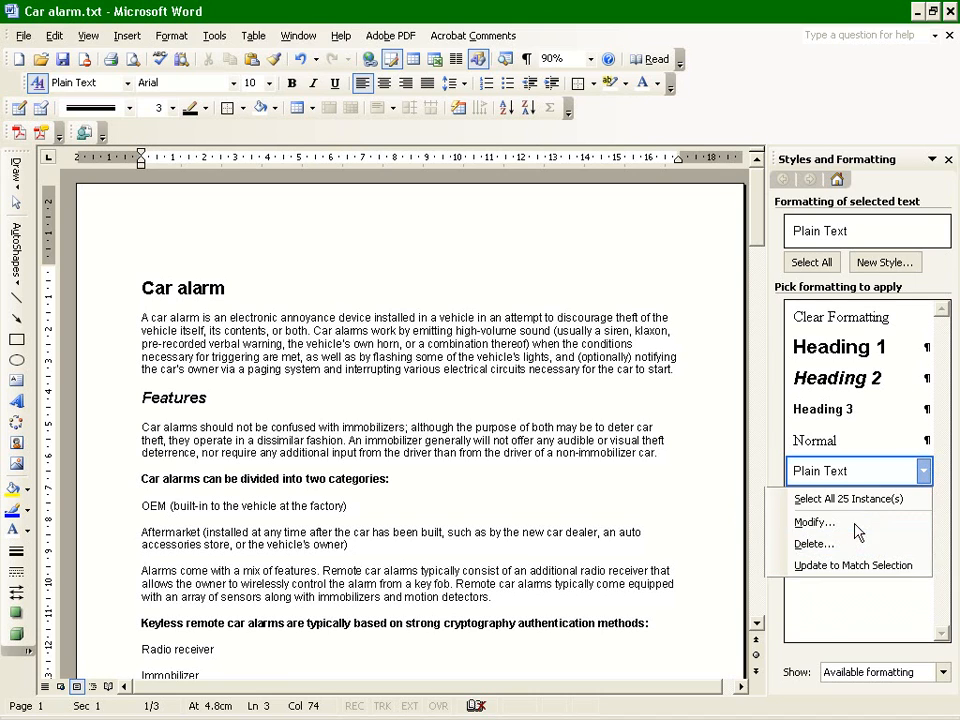
left_click(797, 524)
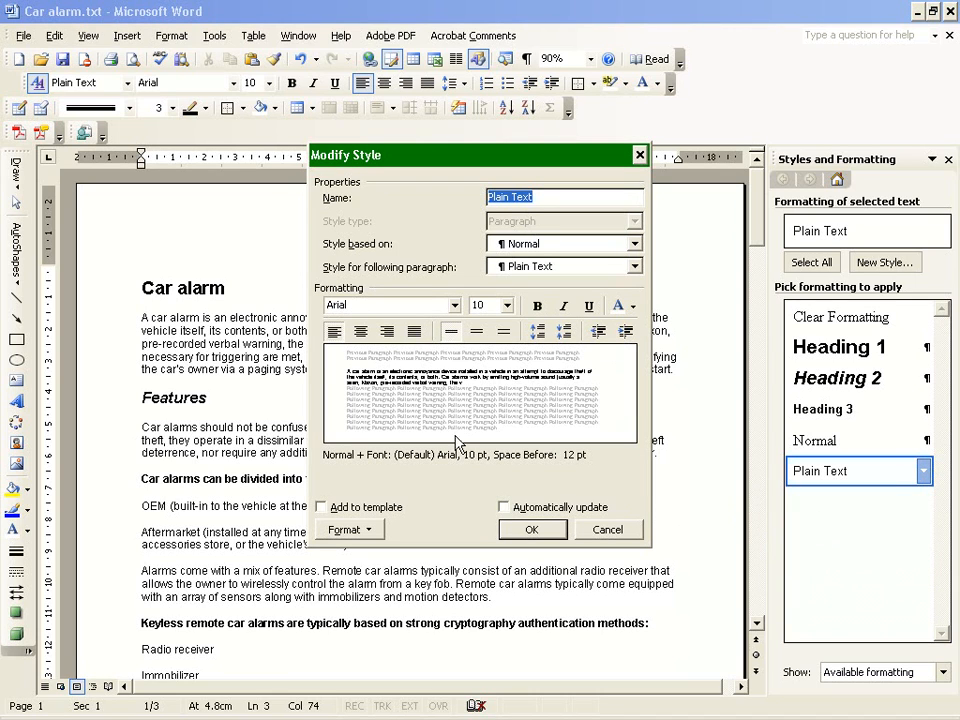
left_click(350, 530)
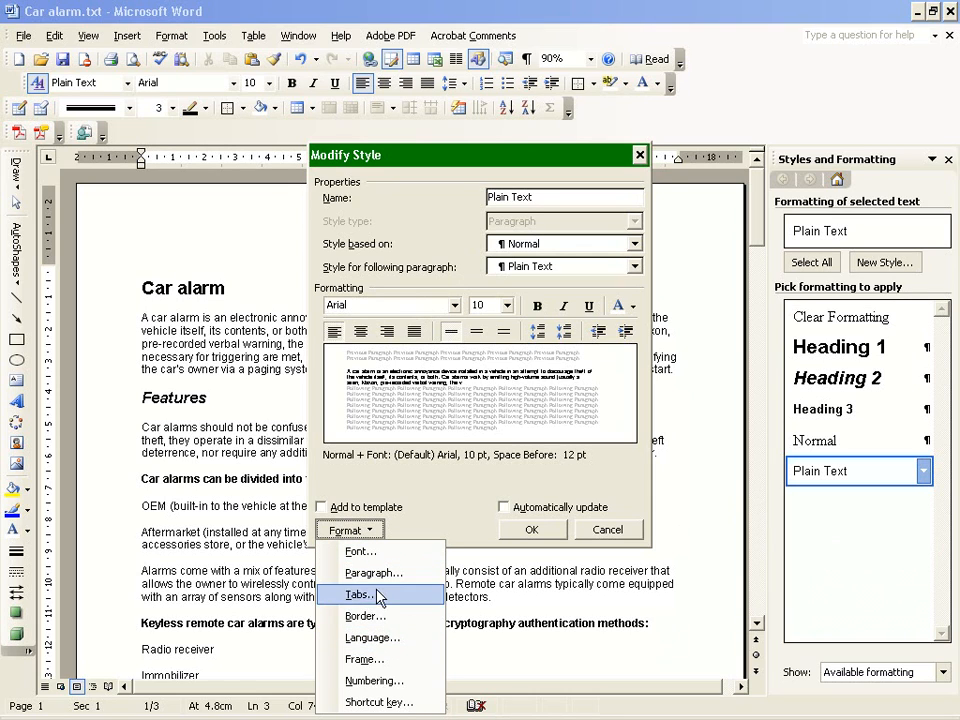
left_click(378, 553)
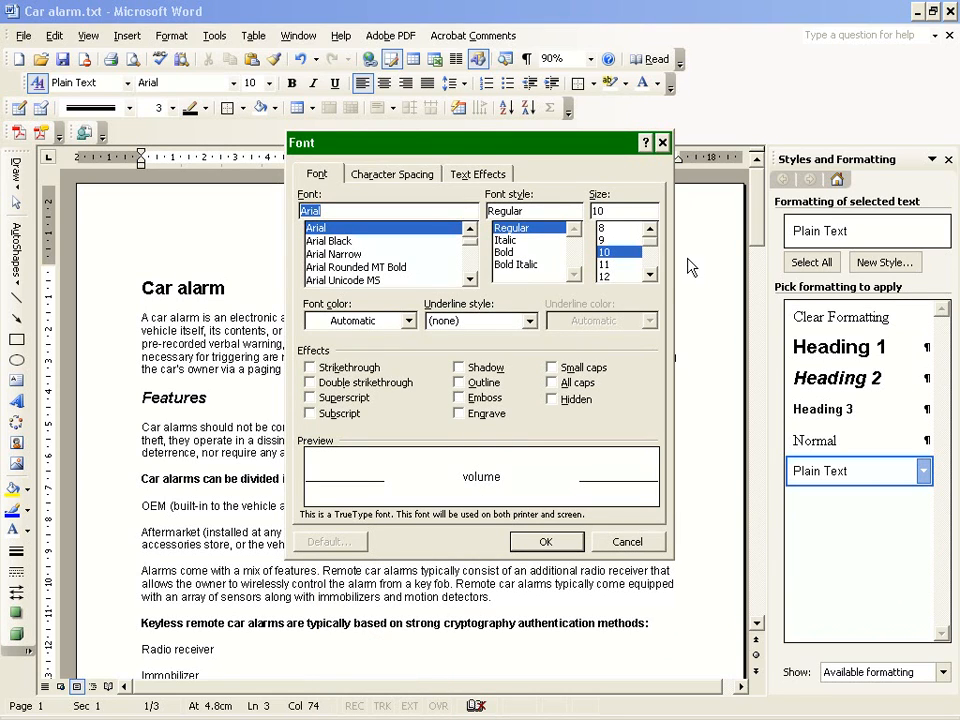
left_click(603, 240)
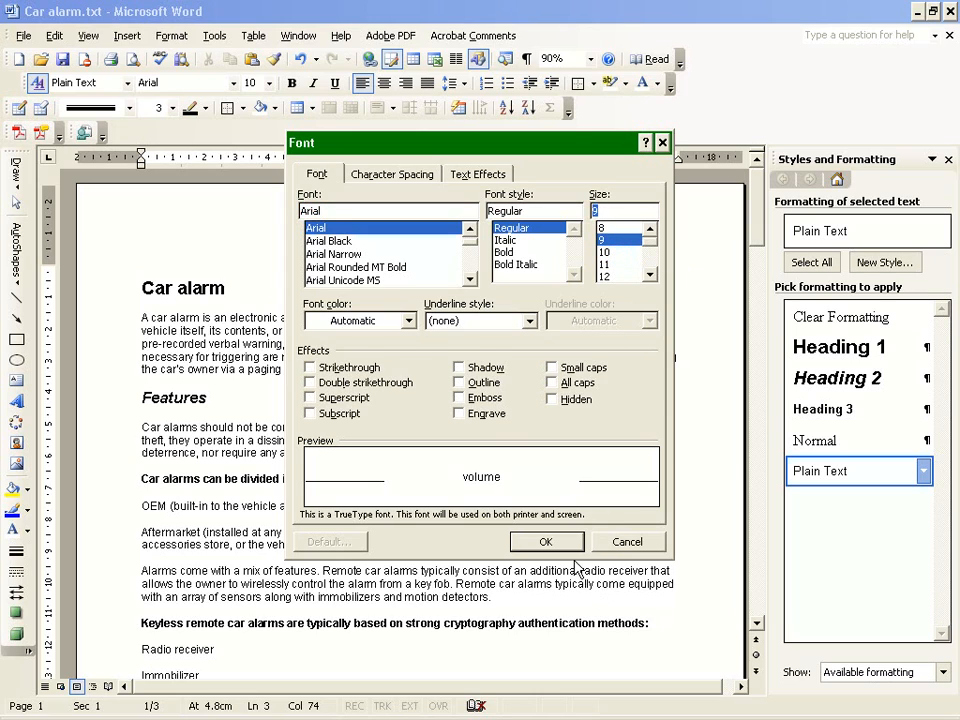
left_click(576, 546)
left_click(534, 529)
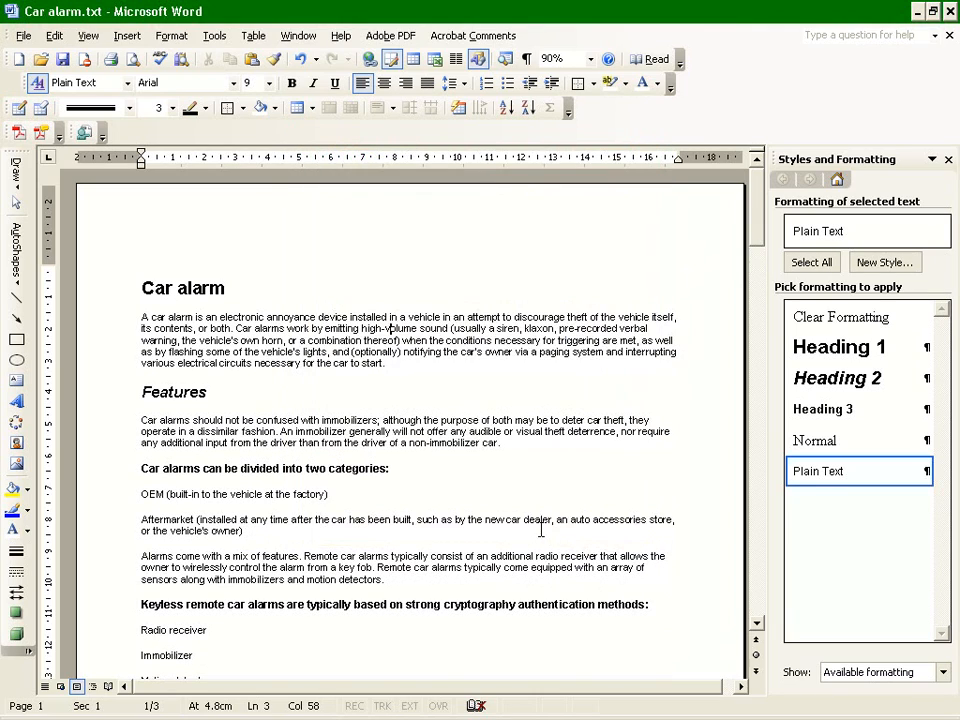
Review the body text through to the Effectiveness section, and check the Features and OEM alarms headings.
scroll(535, 525, "down", 10)
scroll(532, 531, "down", 20)
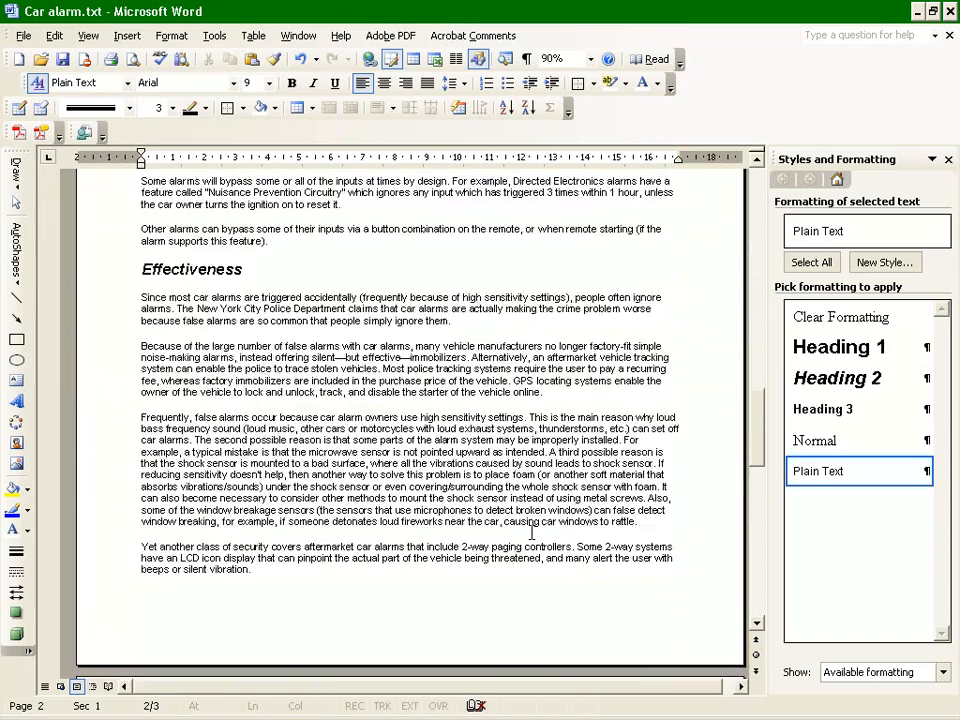
scroll(531, 532, "up", 15)
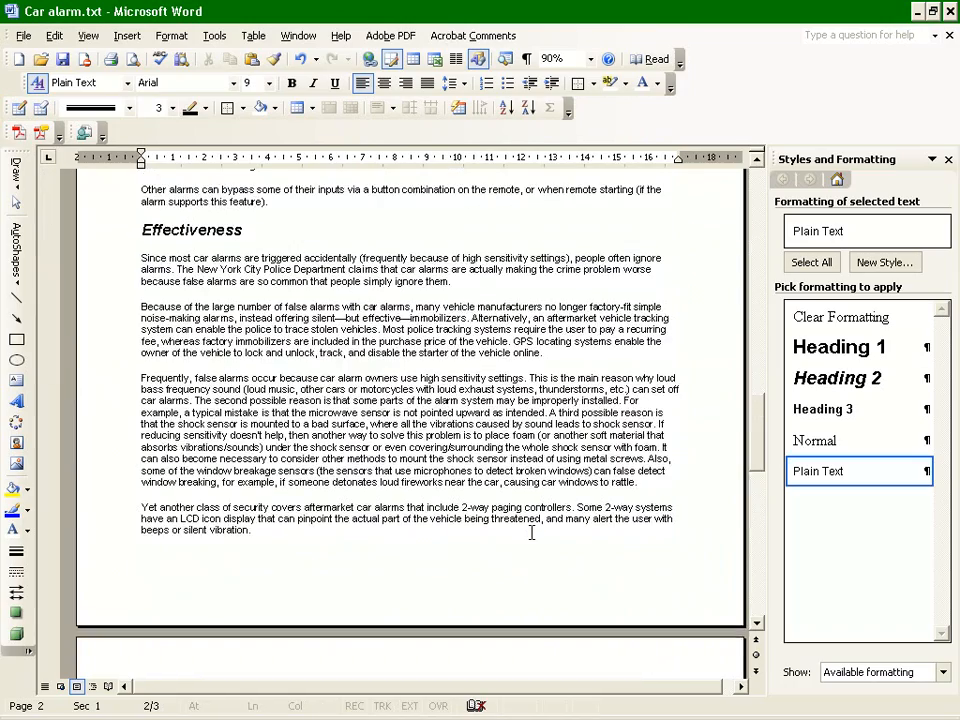
scroll(532, 531, "up", 20)
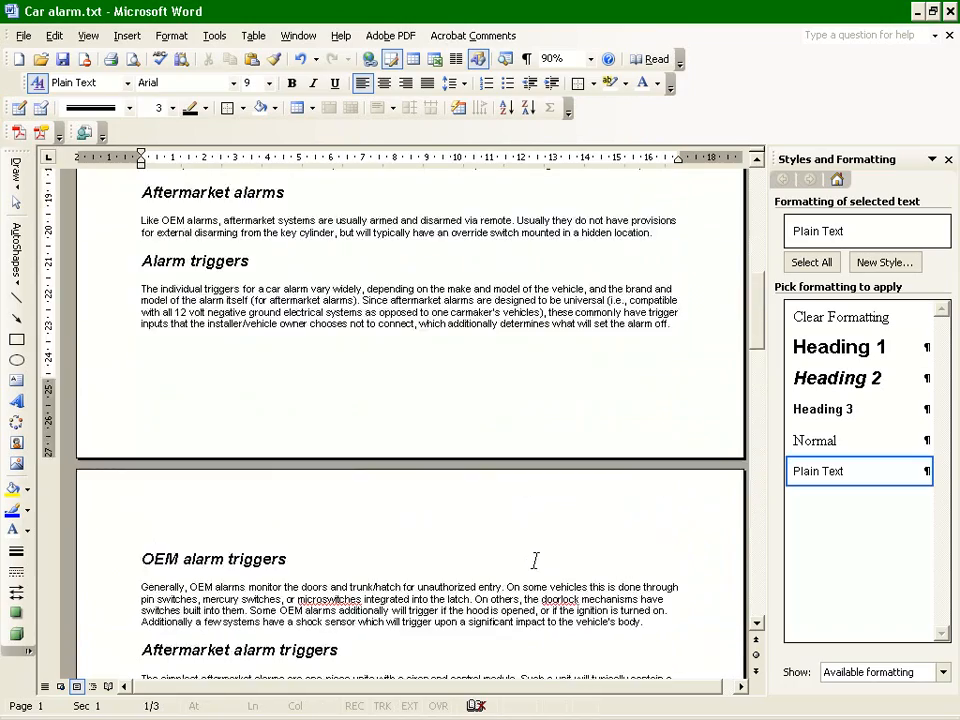
scroll(400, 330, "up", 2)
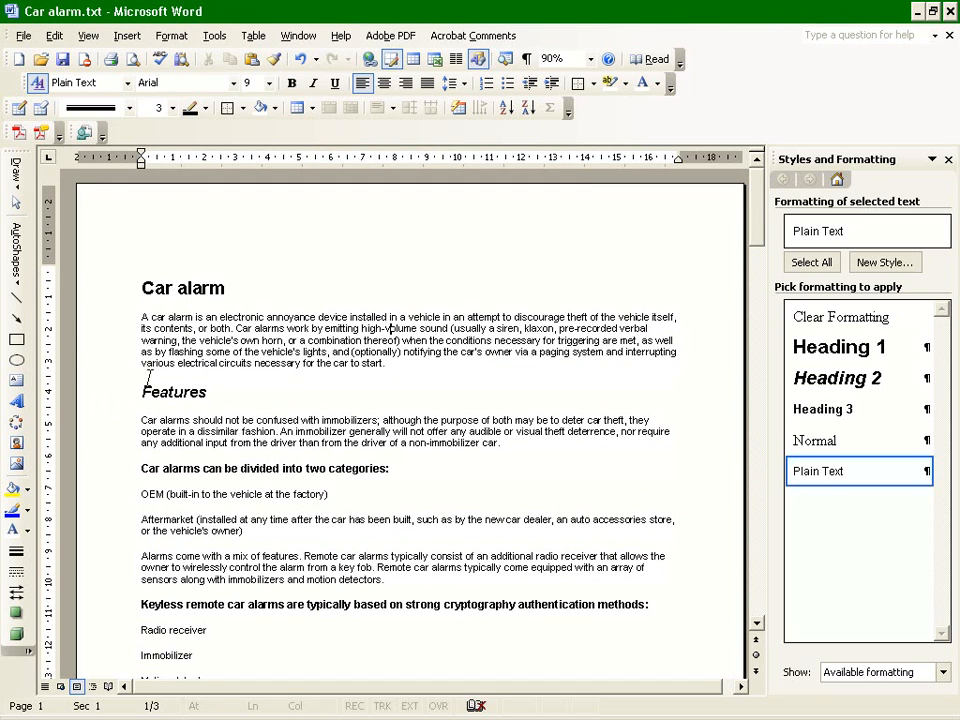
left_click_drag(135, 393, 208, 398)
key("ctrl+alt+2")
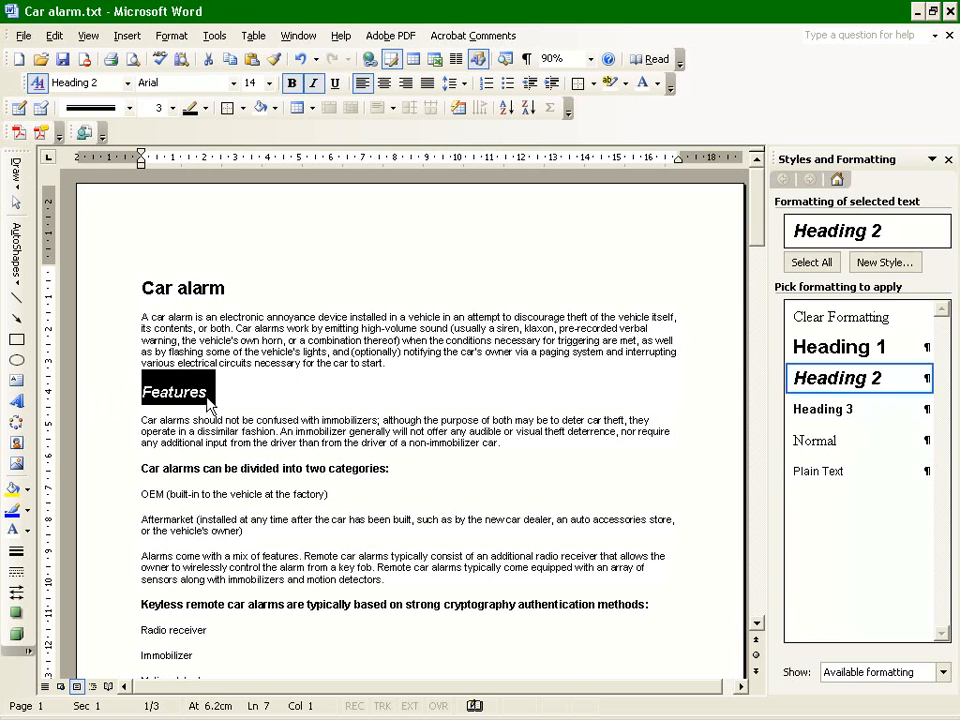
scroll(140, 510, "down", 5)
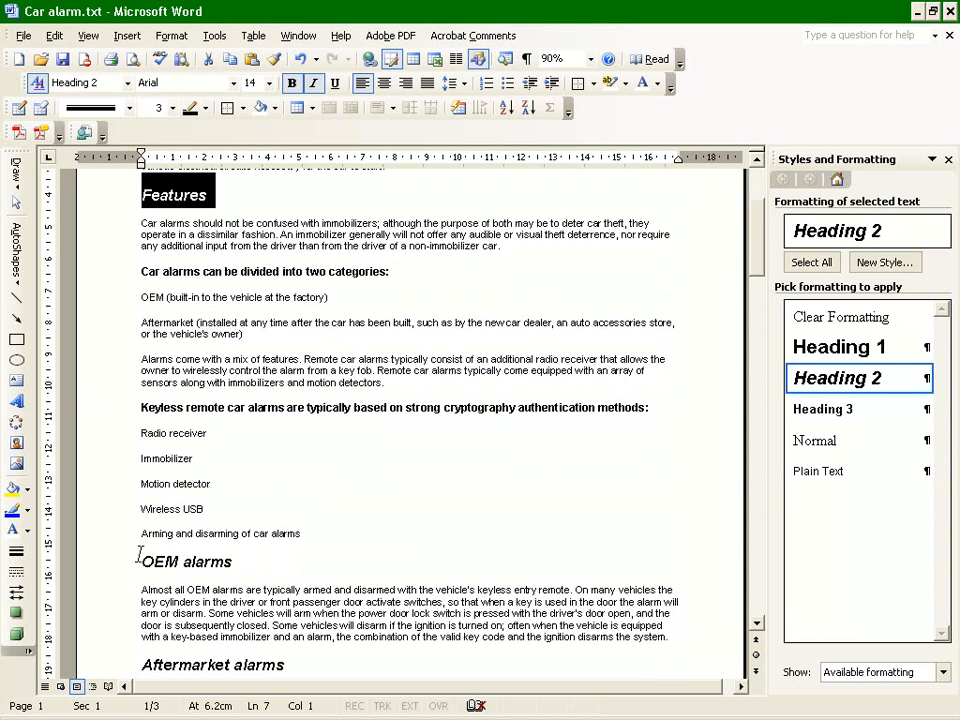
left_click_drag(138, 557, 236, 562)
scroll(200, 343, "up", 4)
Select the Features heading and change the Heading 2 style's font to Times New Roman.
left_click(195, 349)
left_click(111, 359)
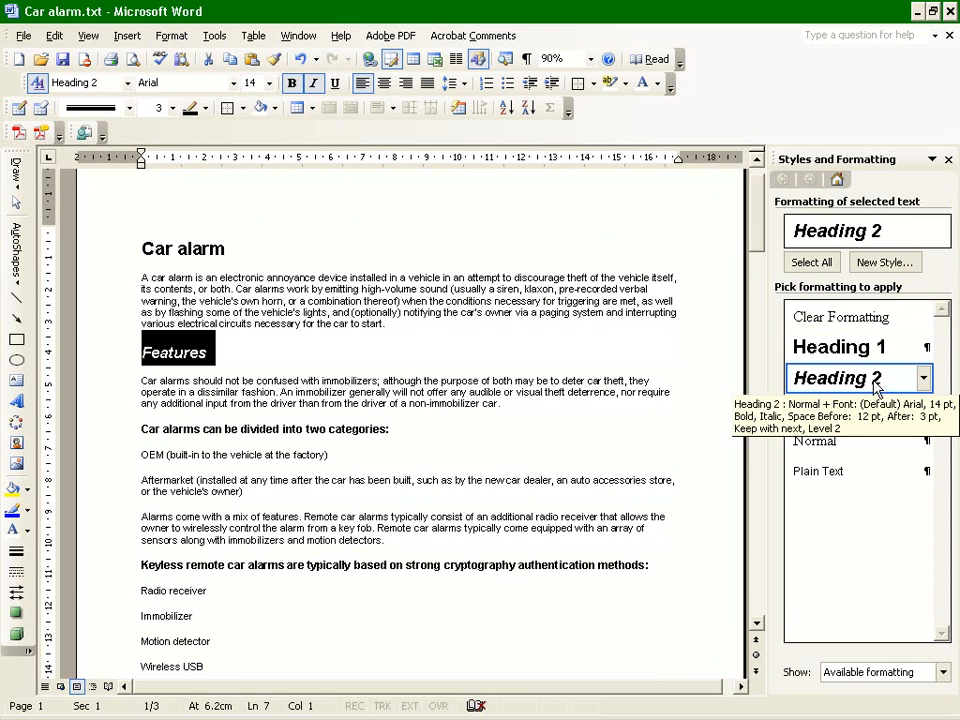
left_click(923, 378)
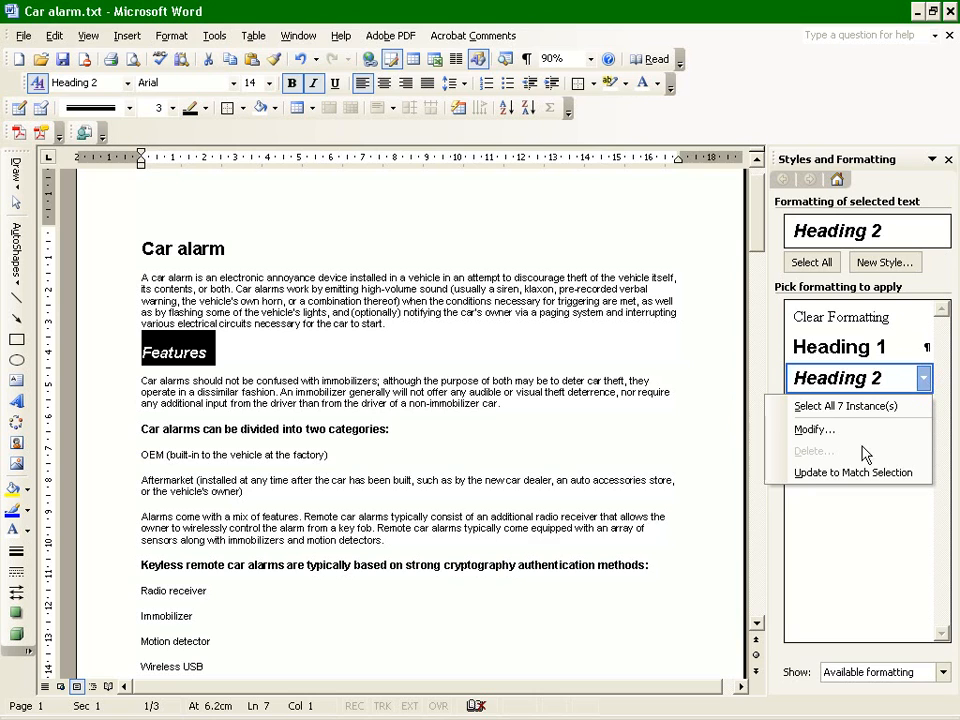
left_click(805, 429)
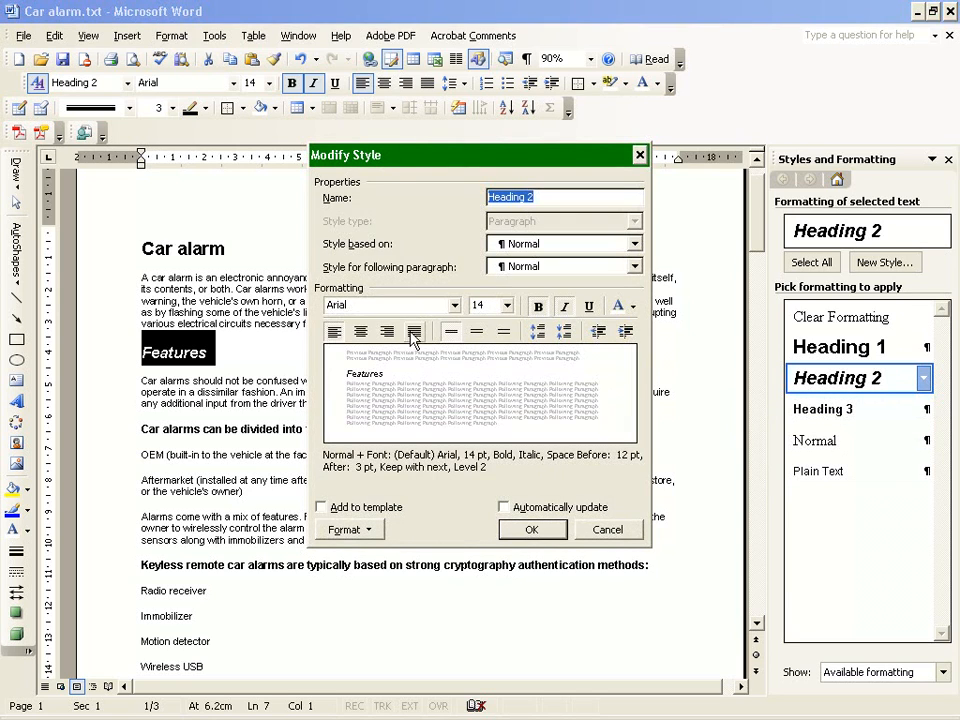
left_click(456, 306)
left_click(420, 377)
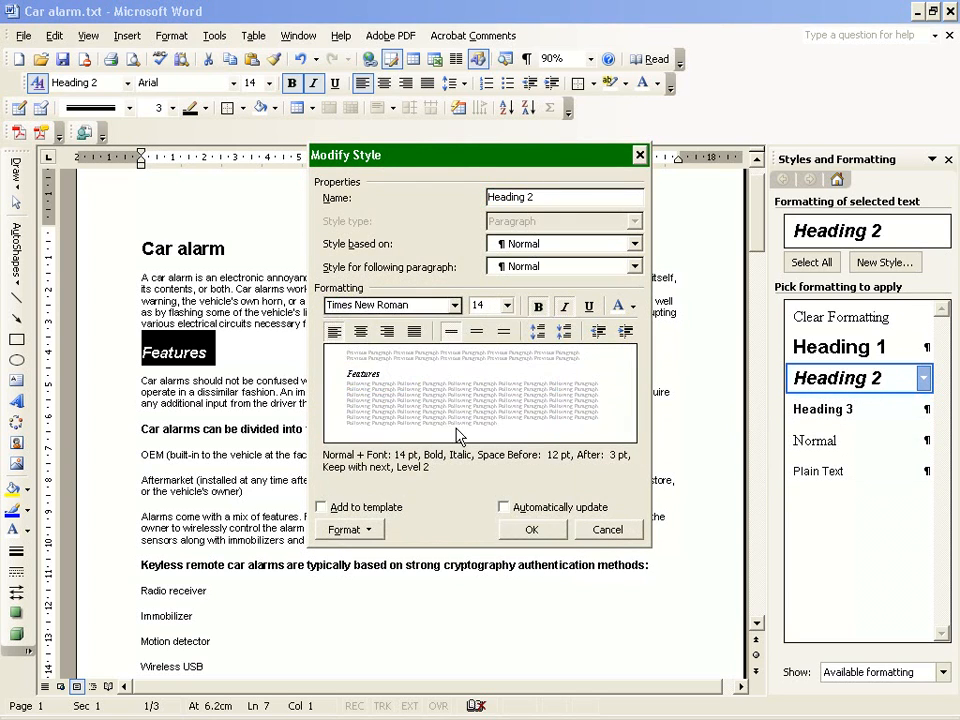
left_click(535, 531)
Remove italics from the Heading 2 style.
scroll(530, 527, "down", 15)
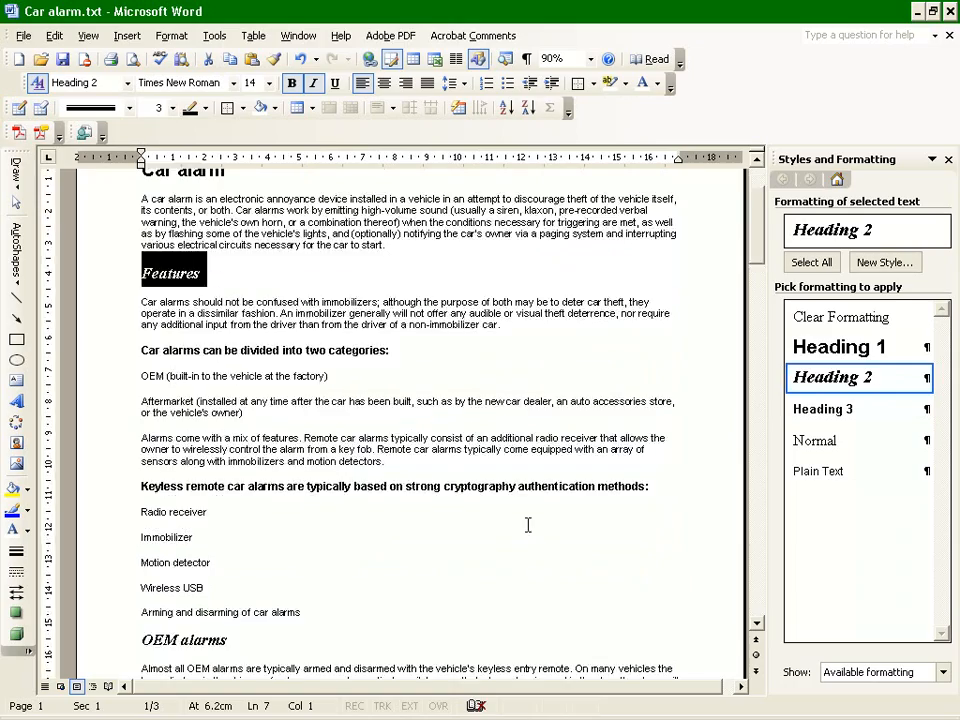
scroll(522, 527, "up", 15)
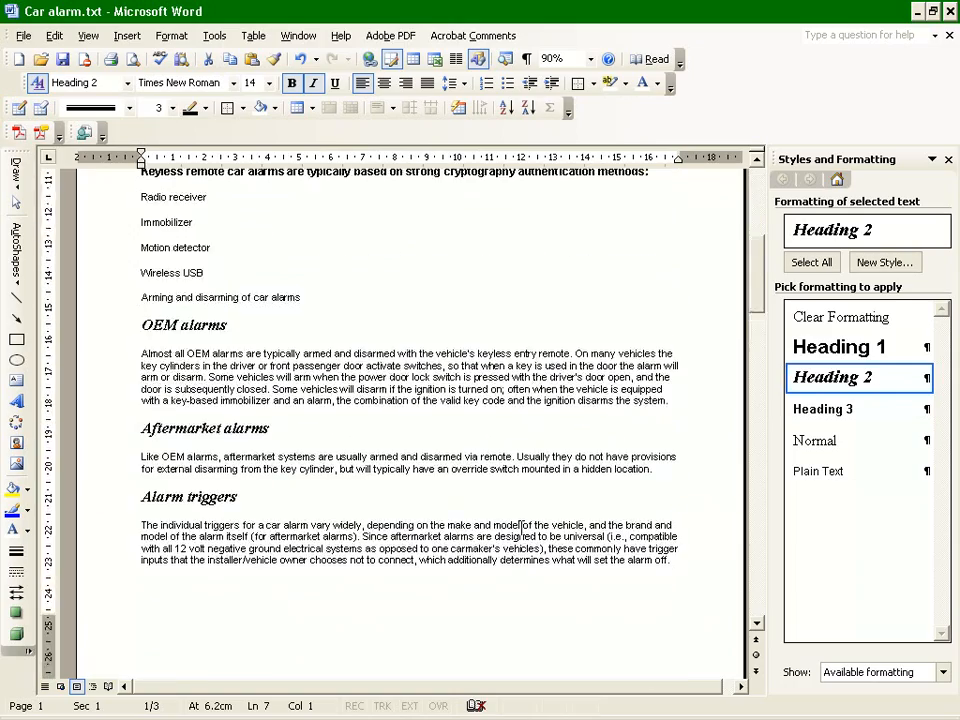
left_click(923, 377)
left_click(786, 427)
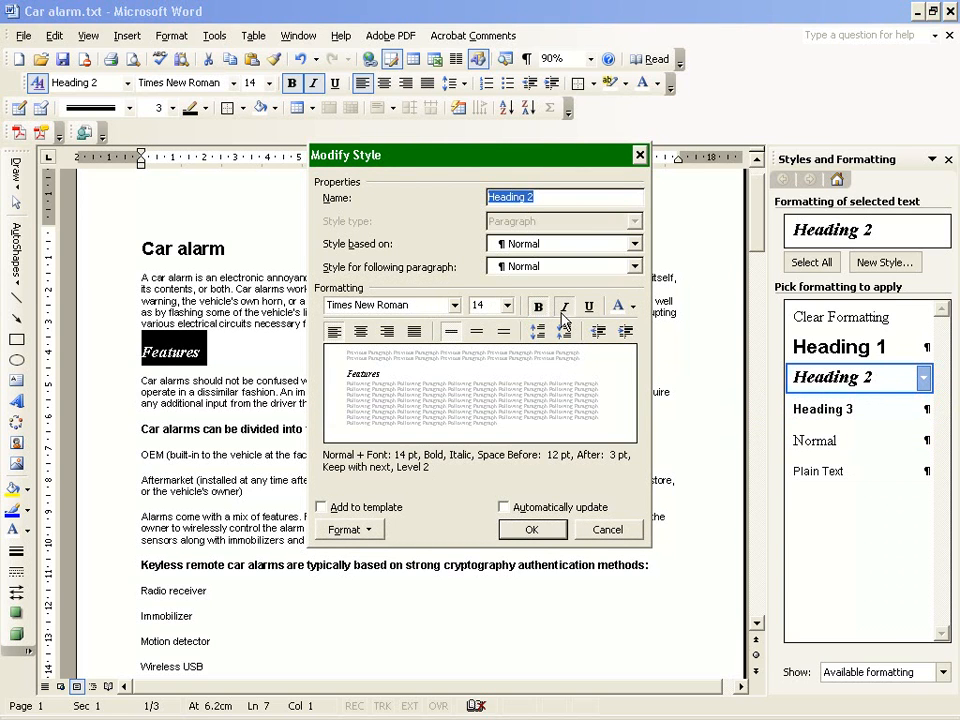
left_click(564, 308)
left_click(532, 531)
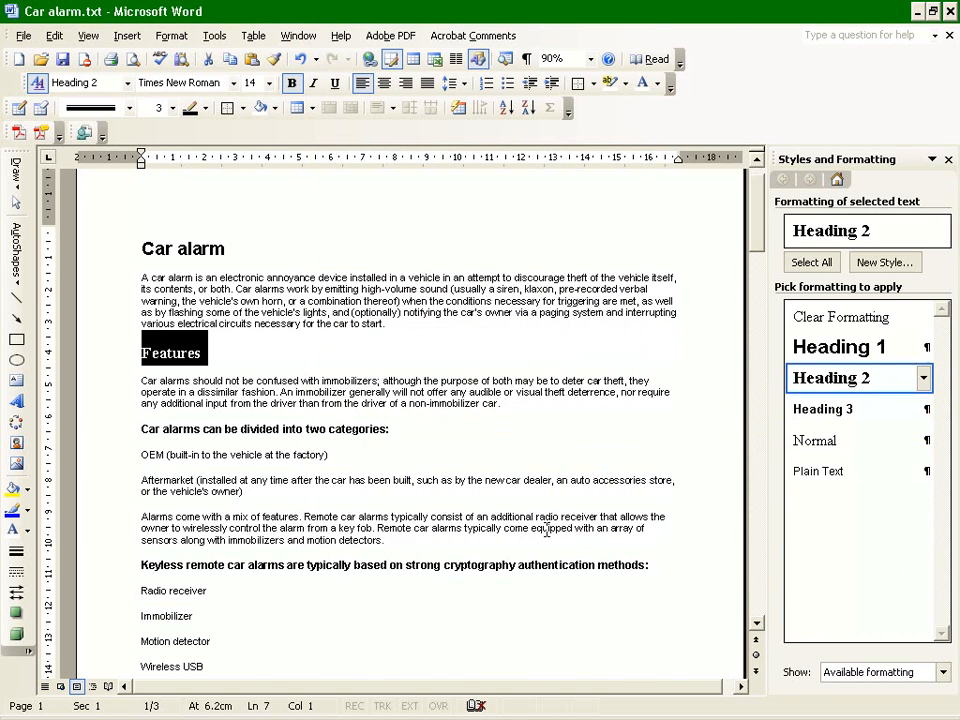
Check the formatting of the OEM alarms and Aftermarket alarms headings.
scroll(228, 533, "down", 3)
left_click_drag(131, 566, 240, 574)
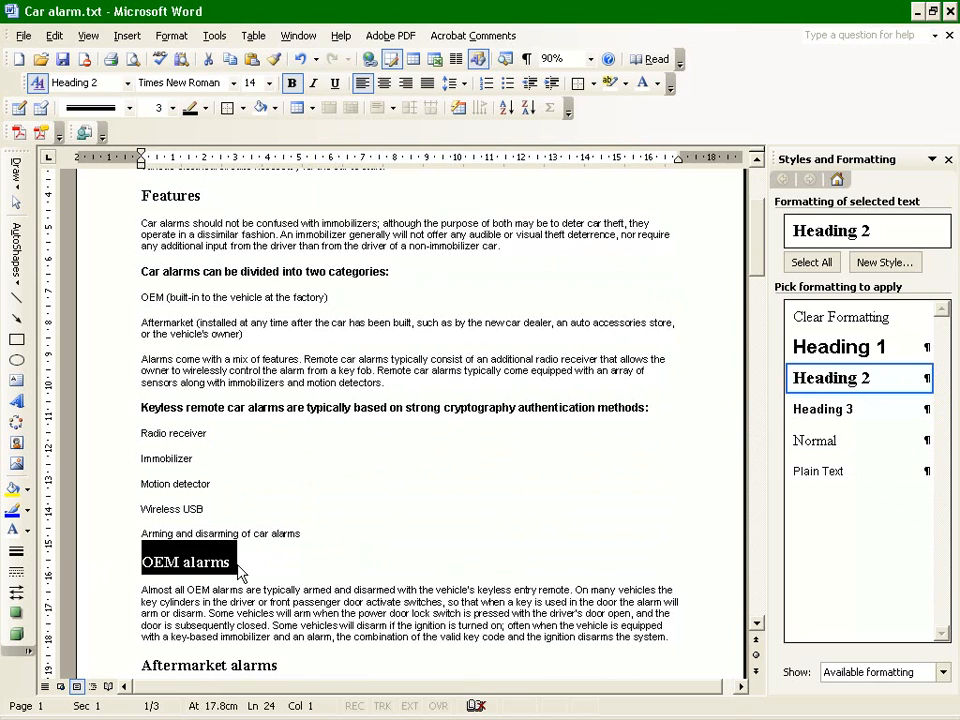
scroll(306, 518, "down", 2)
left_click(105, 565)
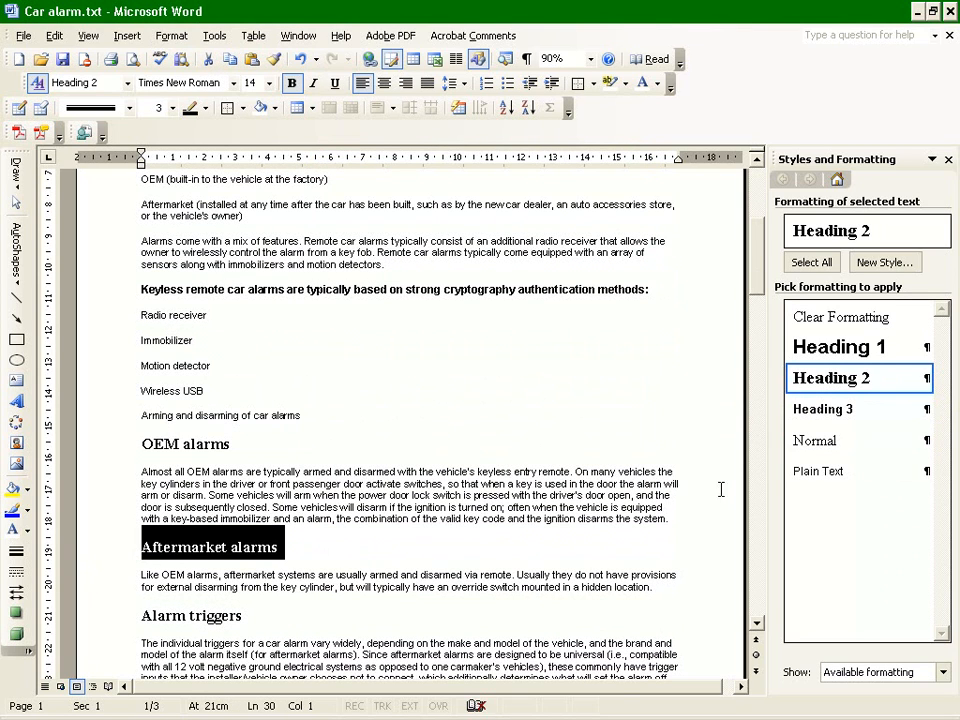
Turn on small caps in the Heading 2 style's font settings and check the Aftermarket alarms and Alarm triggers headings.
left_click(924, 379)
left_click(814, 429)
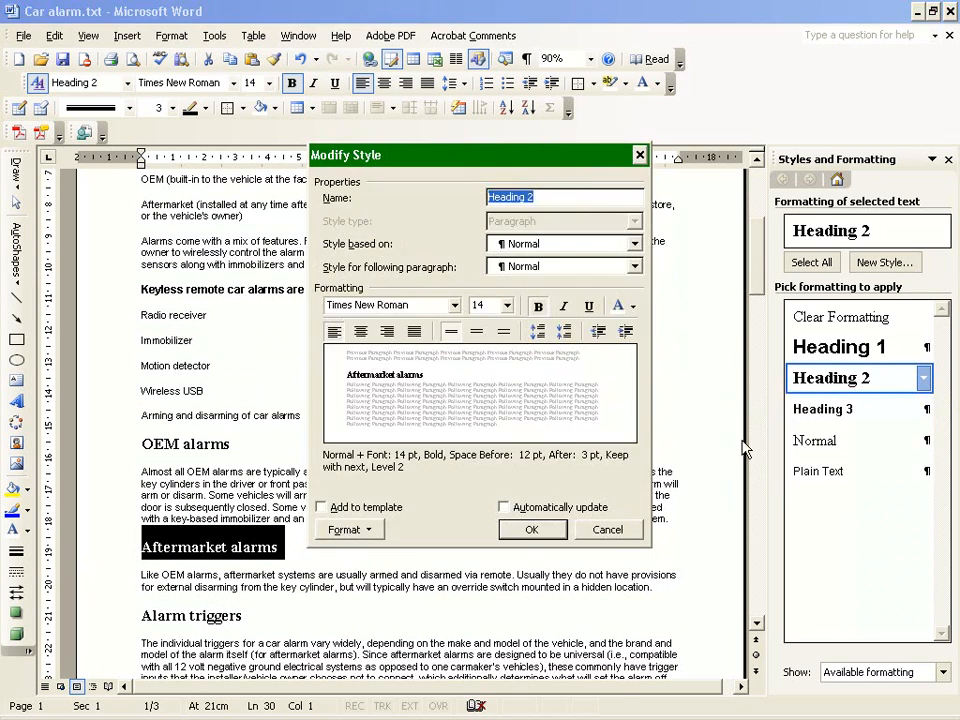
left_click(349, 530)
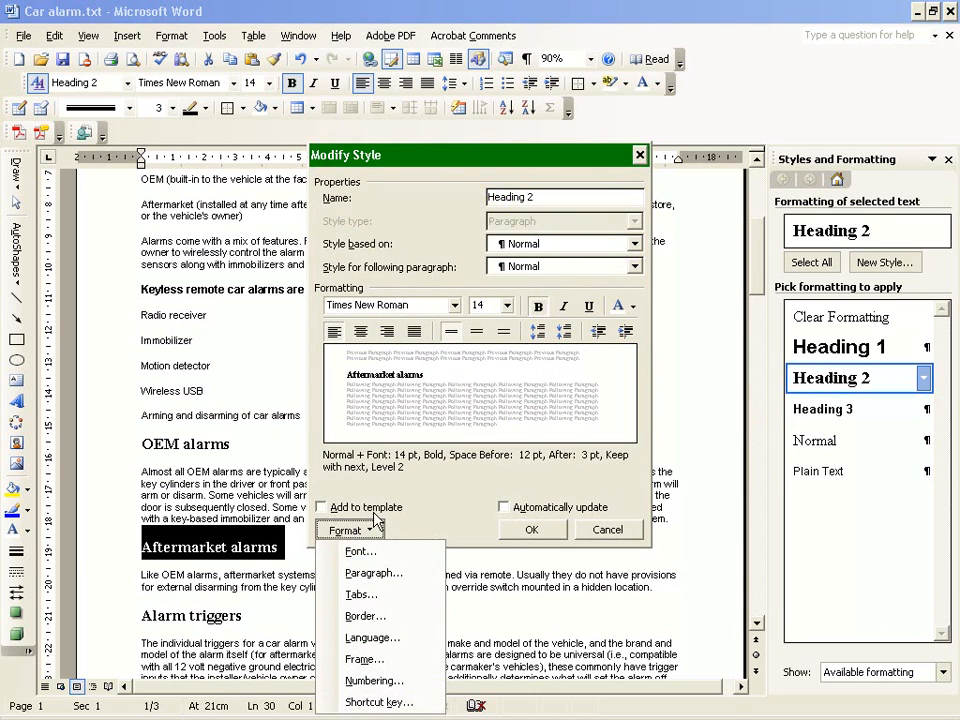
left_click(352, 555)
left_click(580, 368)
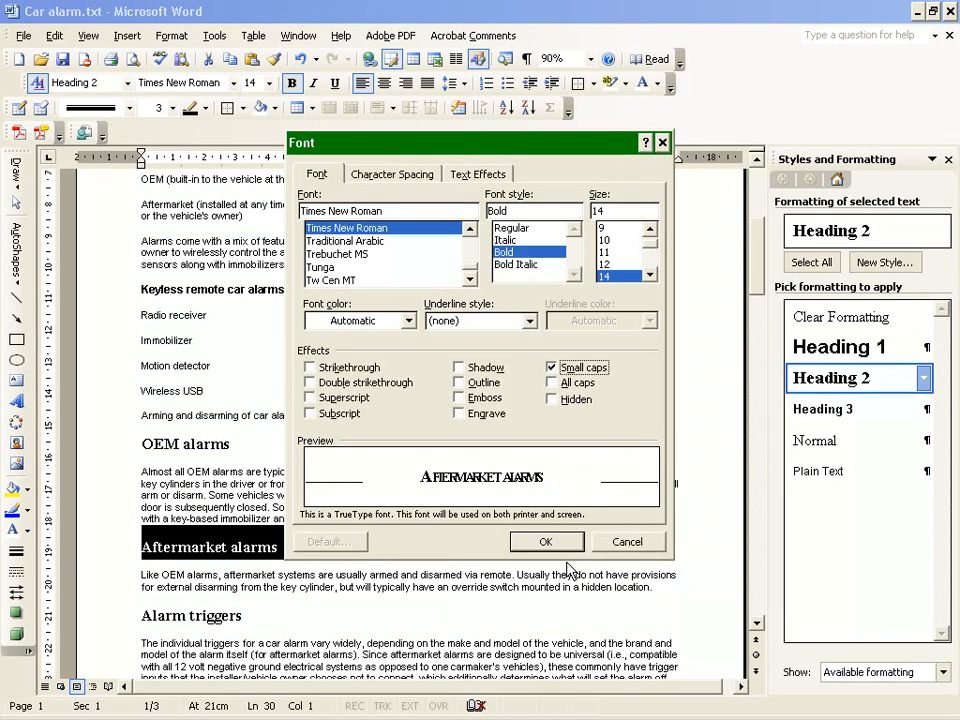
left_click(547, 542)
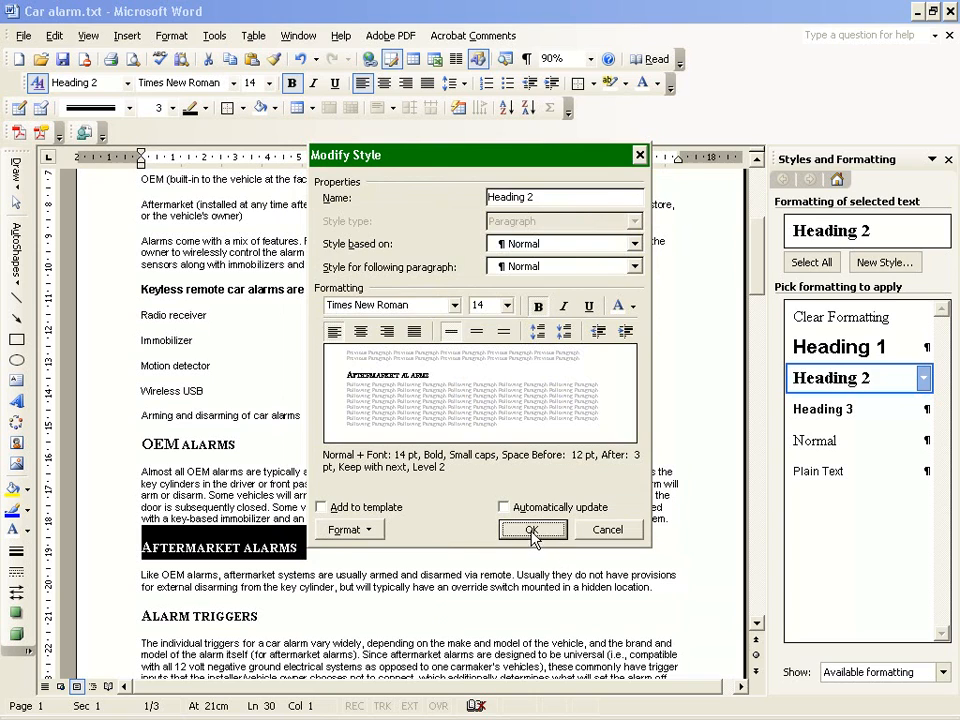
left_click(531, 530)
left_click(141, 552)
left_click(115, 550)
left_click(100, 618)
Increase the left indent of the Heading 3 style used for the line "Car alarms can be divided into two categories:".
scroll(165, 585, "up", 5)
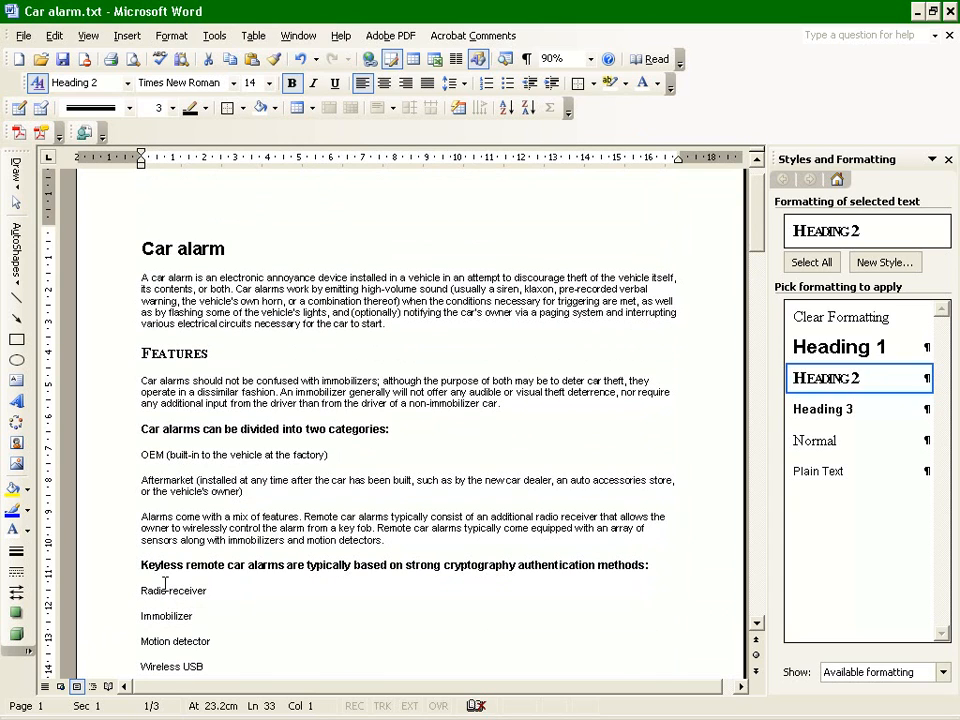
scroll(165, 585, "down", 1)
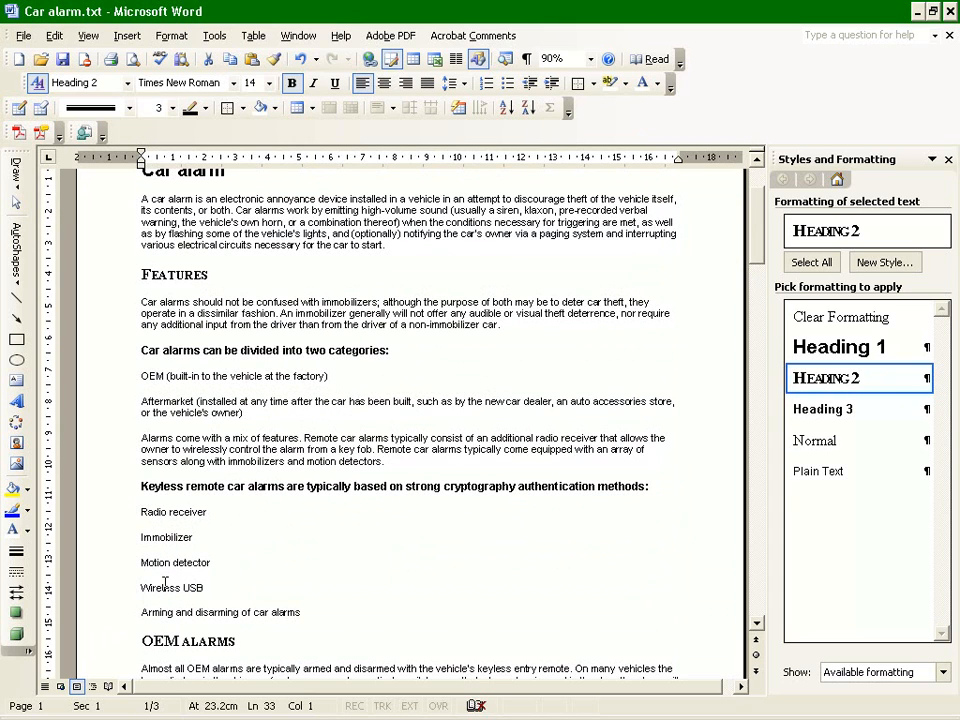
left_click(193, 346)
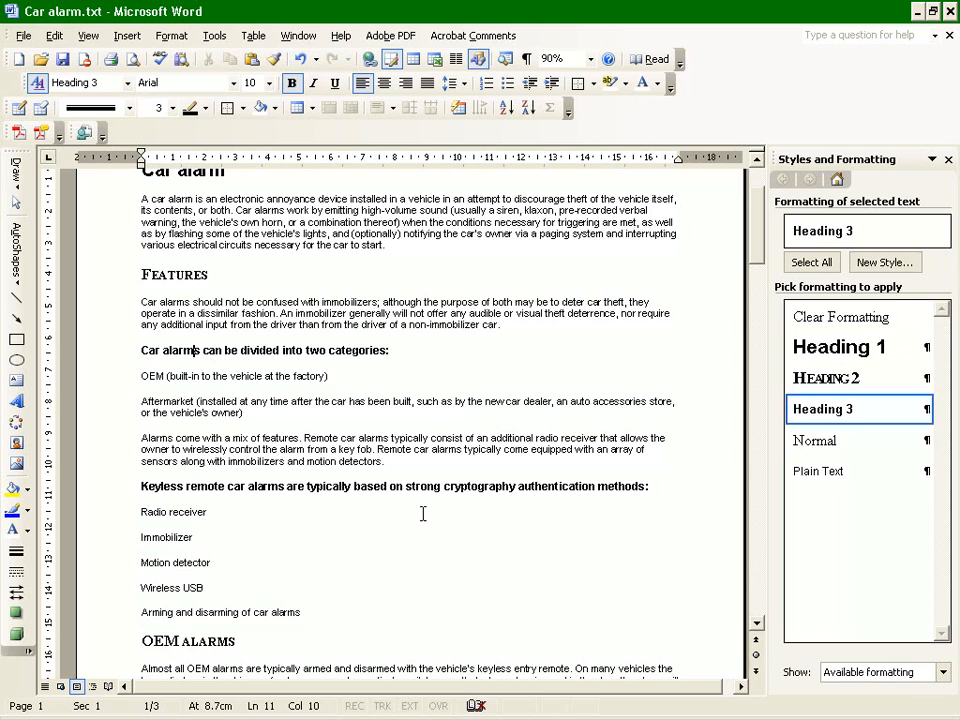
left_click(923, 409)
left_click(800, 399)
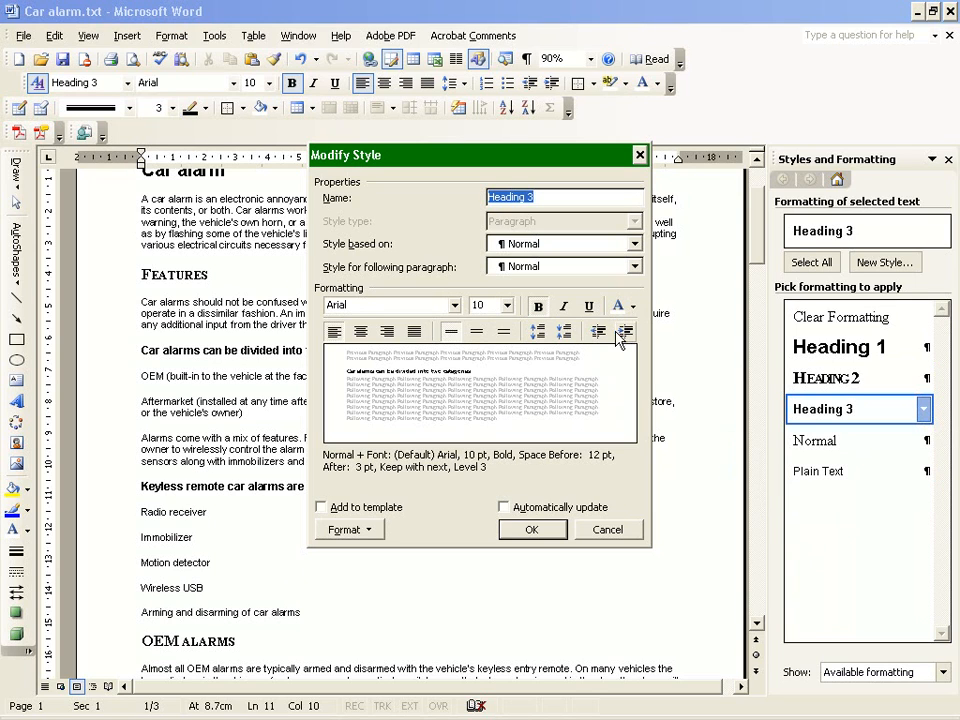
left_click(619, 338)
left_click(546, 529)
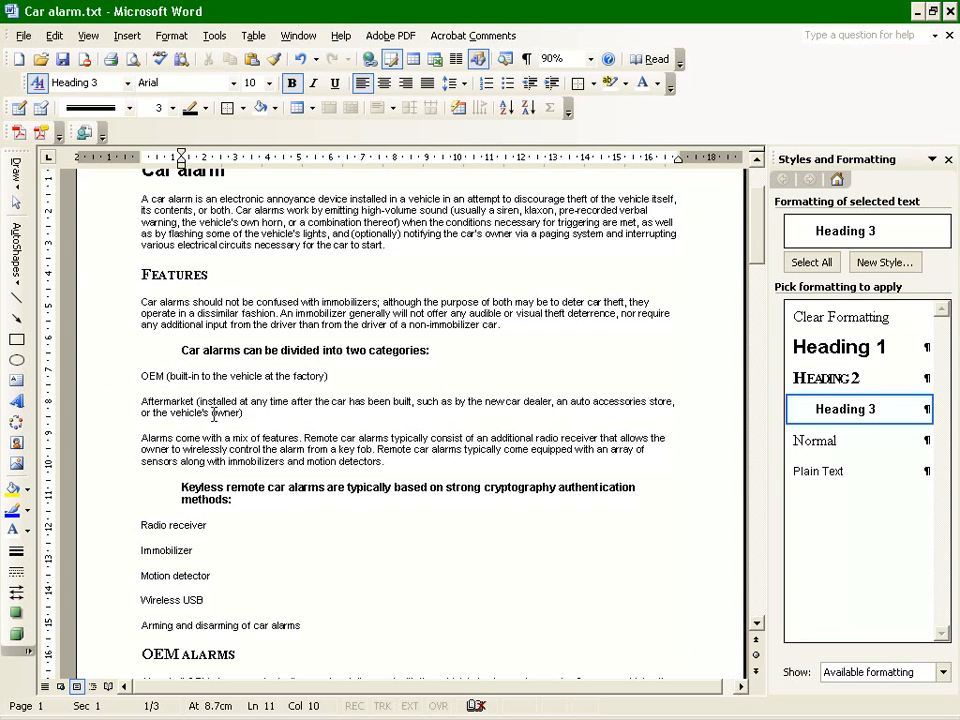
Review the Heading 3 lines in the document and check the style of the Car alarm title.
scroll(213, 415, "down", 20)
scroll(210, 445, "down", 18)
scroll(206, 452, "up", 18)
scroll(208, 467, "up", 18)
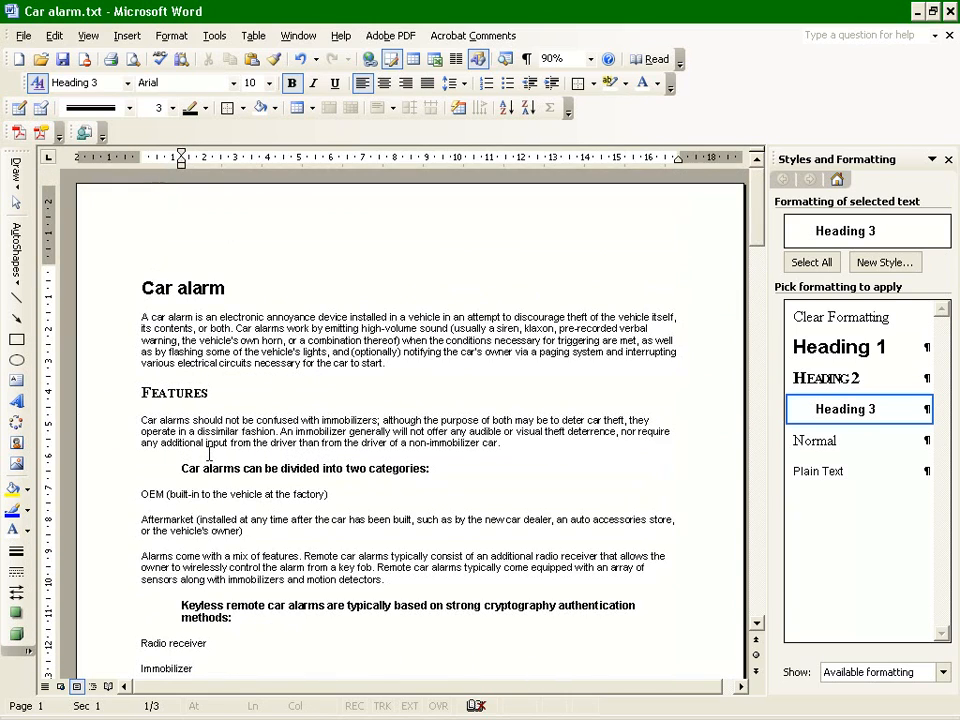
left_click_drag(137, 287, 221, 285)
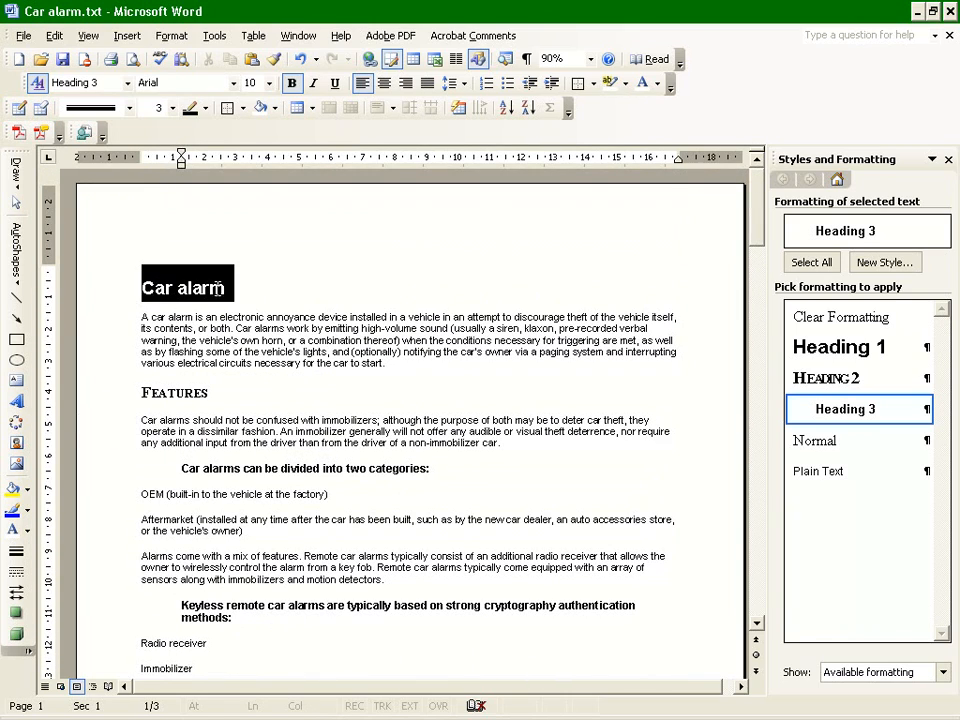
key("ctrl+alt+1")
left_click(165, 289)
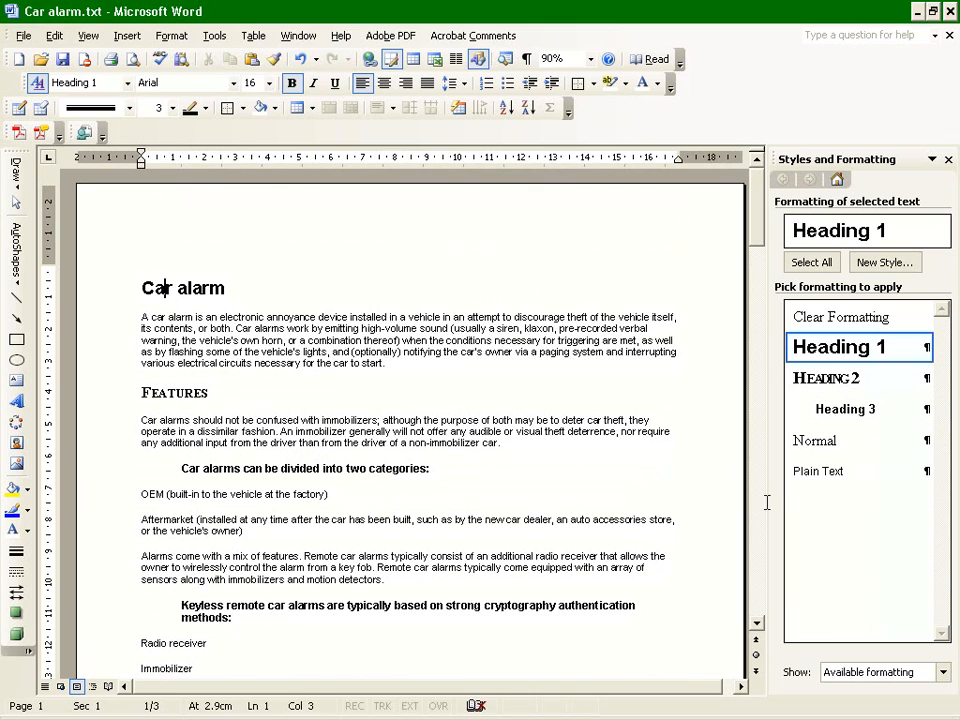
left_click(549, 519)
Add a ½ pt single solid bottom border to the Heading 1 style.
left_click(927, 347)
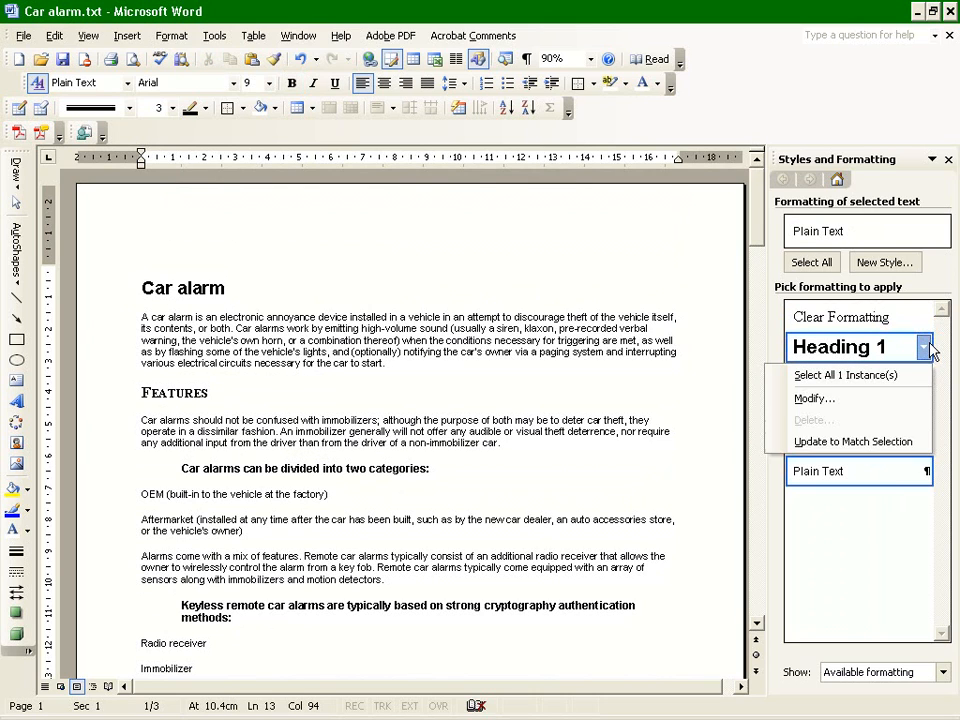
left_click(814, 398)
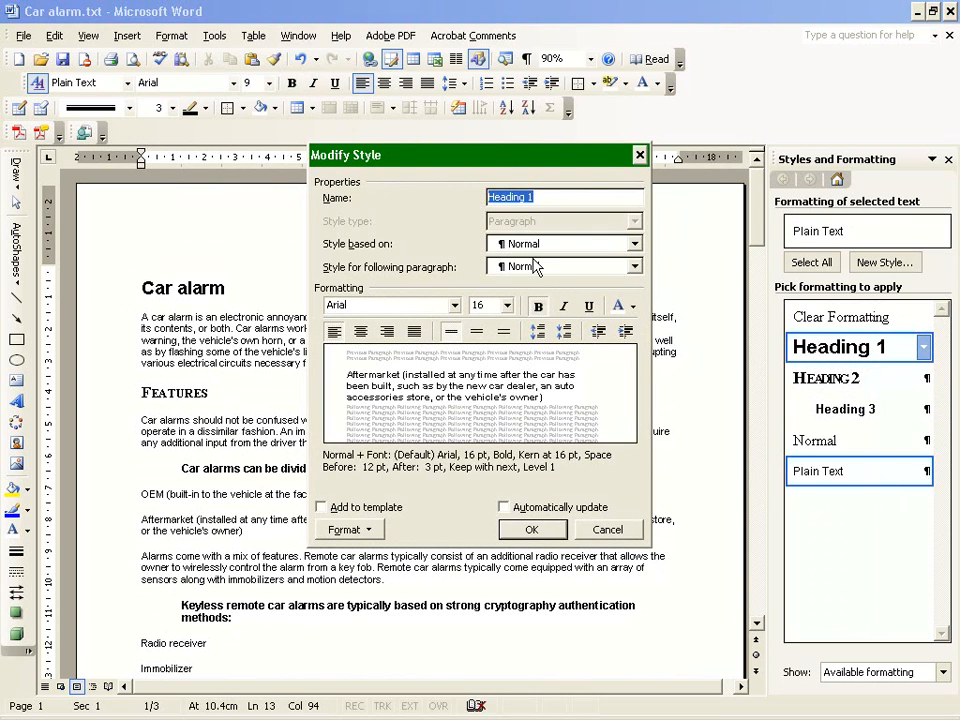
left_click(347, 531)
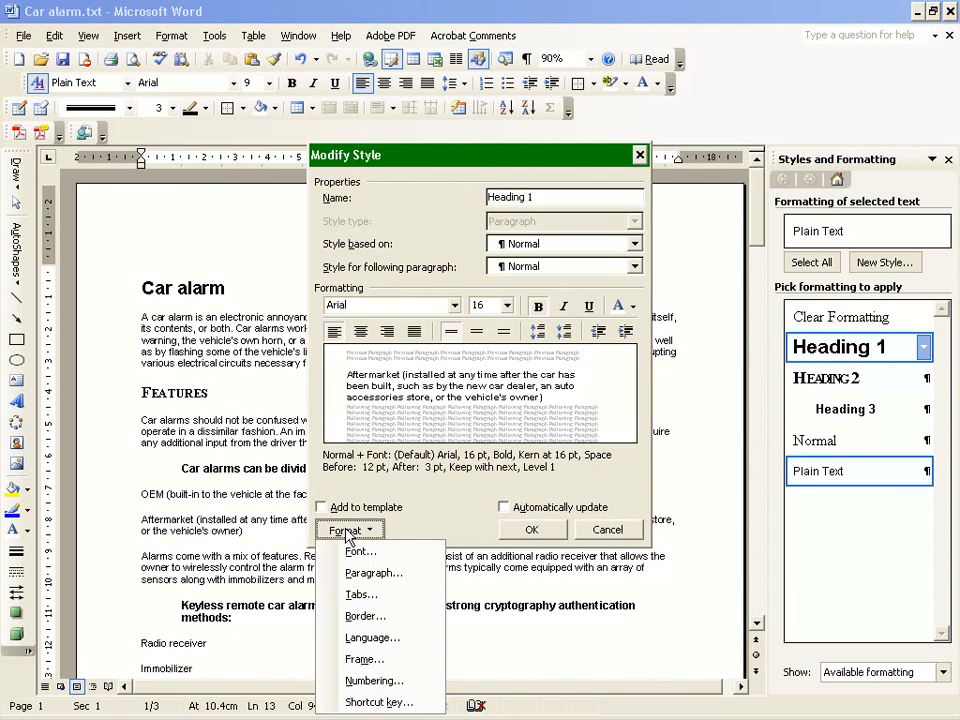
left_click(374, 573)
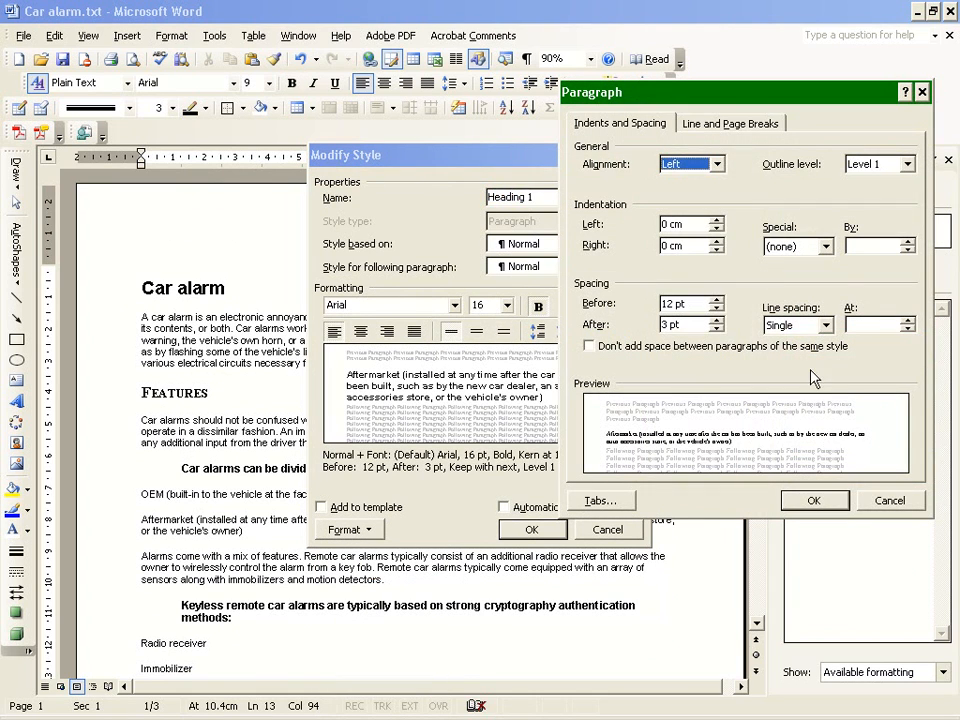
left_click(875, 504)
left_click(345, 530)
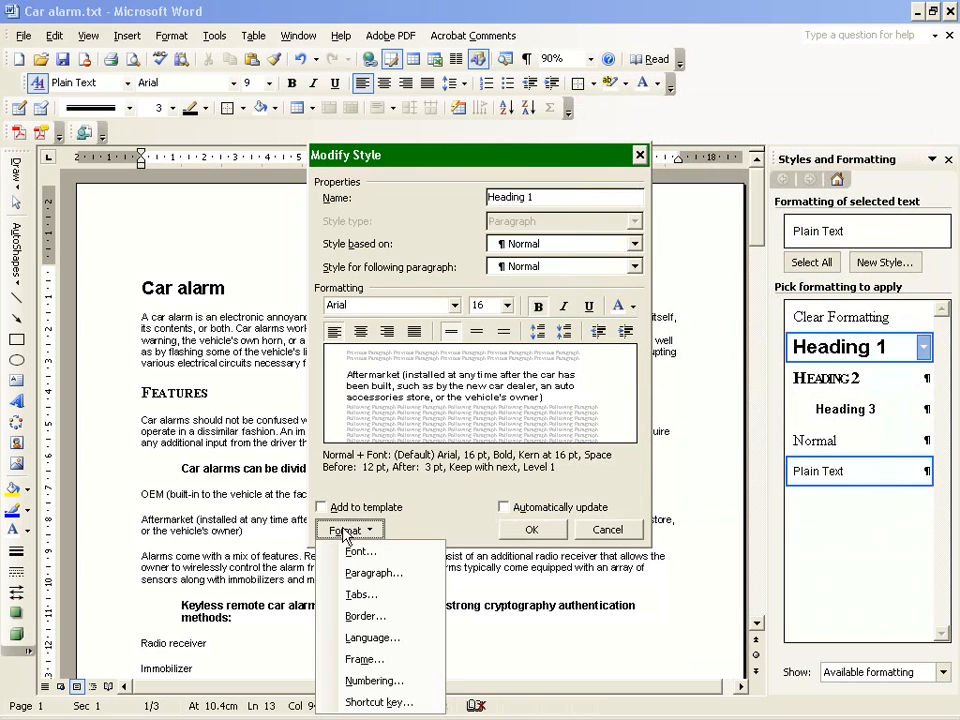
left_click(388, 616)
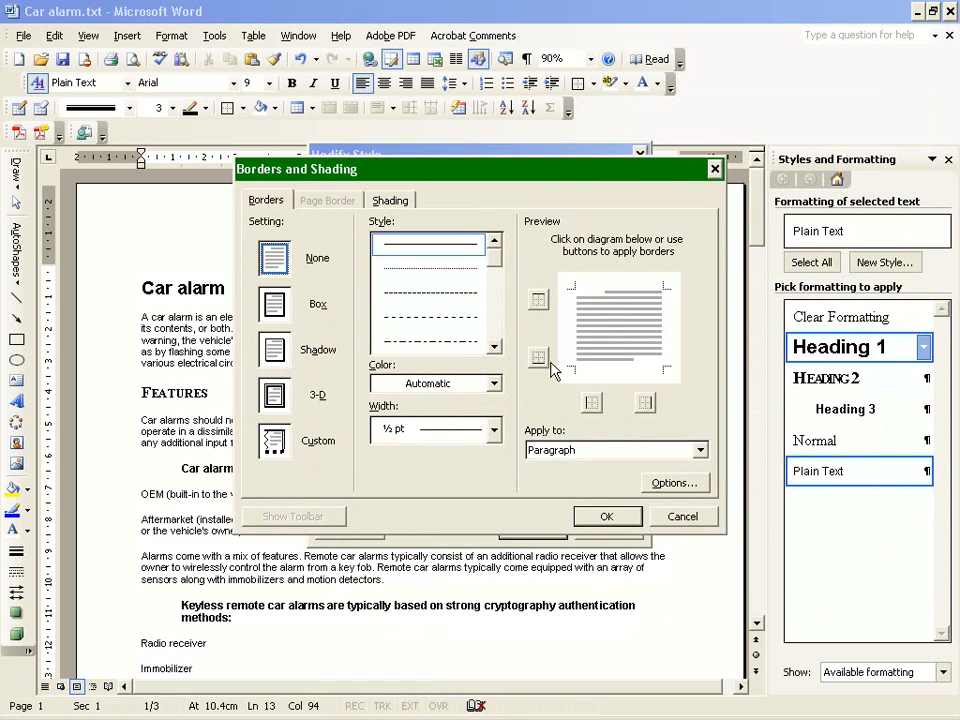
left_click(614, 369)
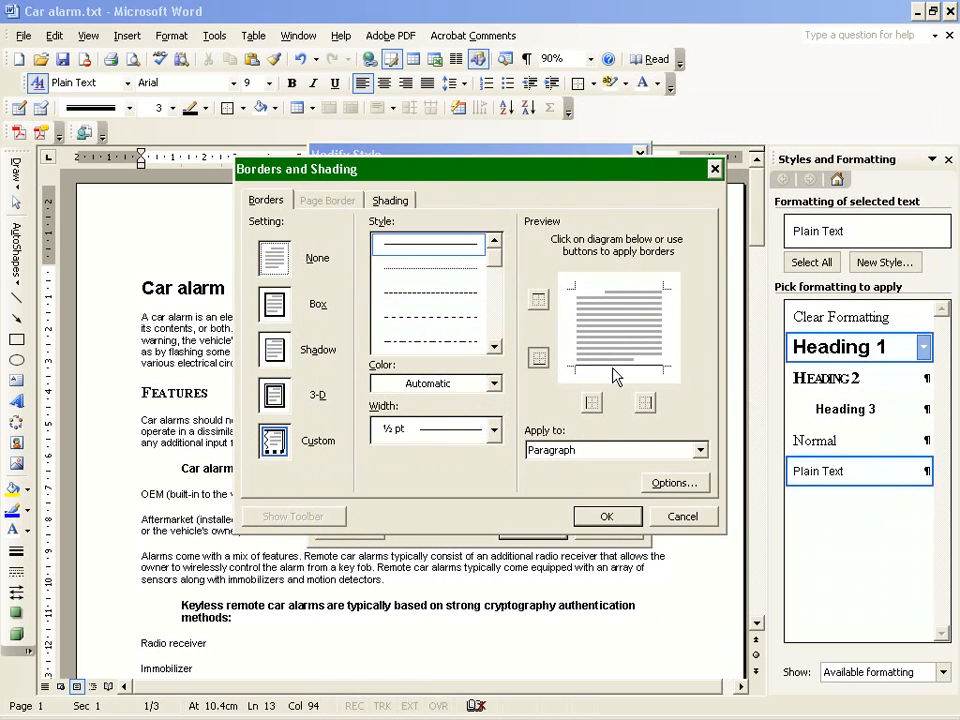
left_click(612, 520)
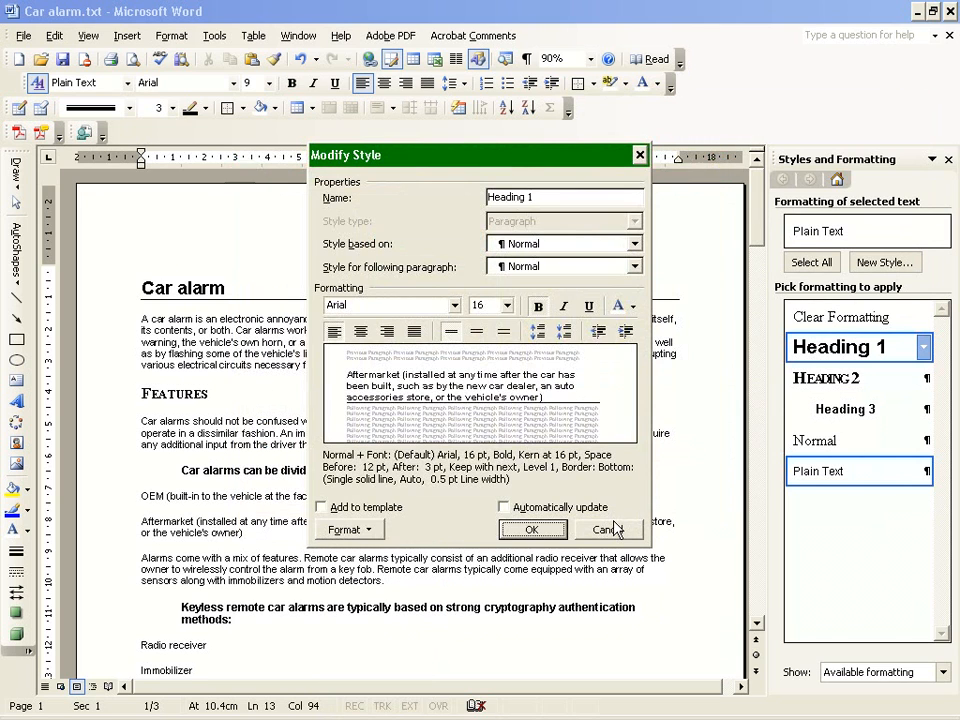
left_click(531, 525)
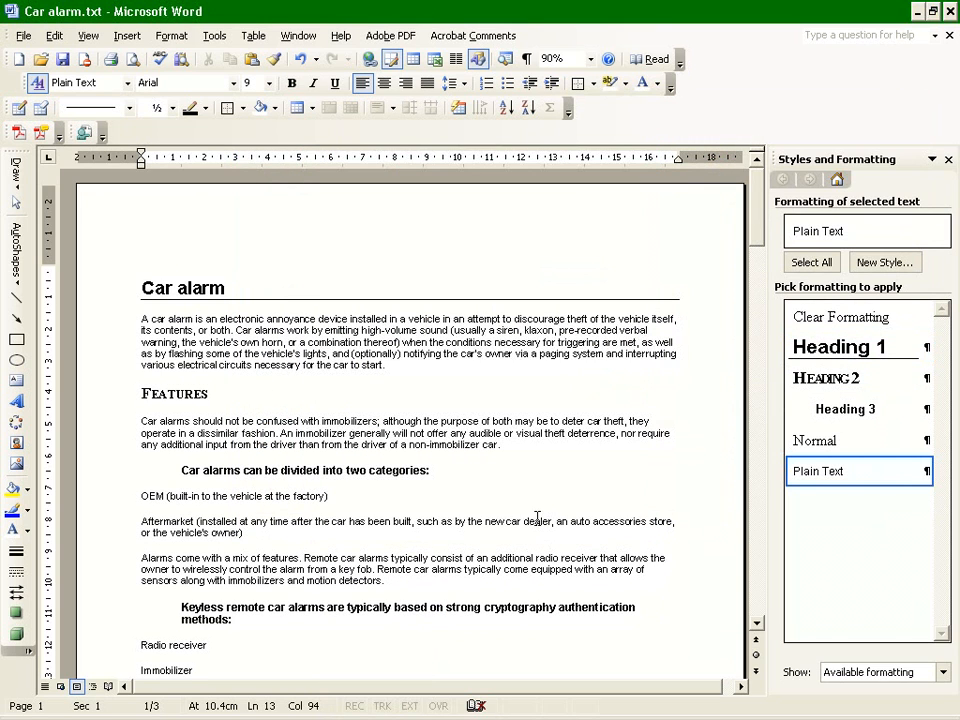
Add a ½ pt single solid bottom border to the Heading 2 style.
left_click(924, 378)
left_click(858, 430)
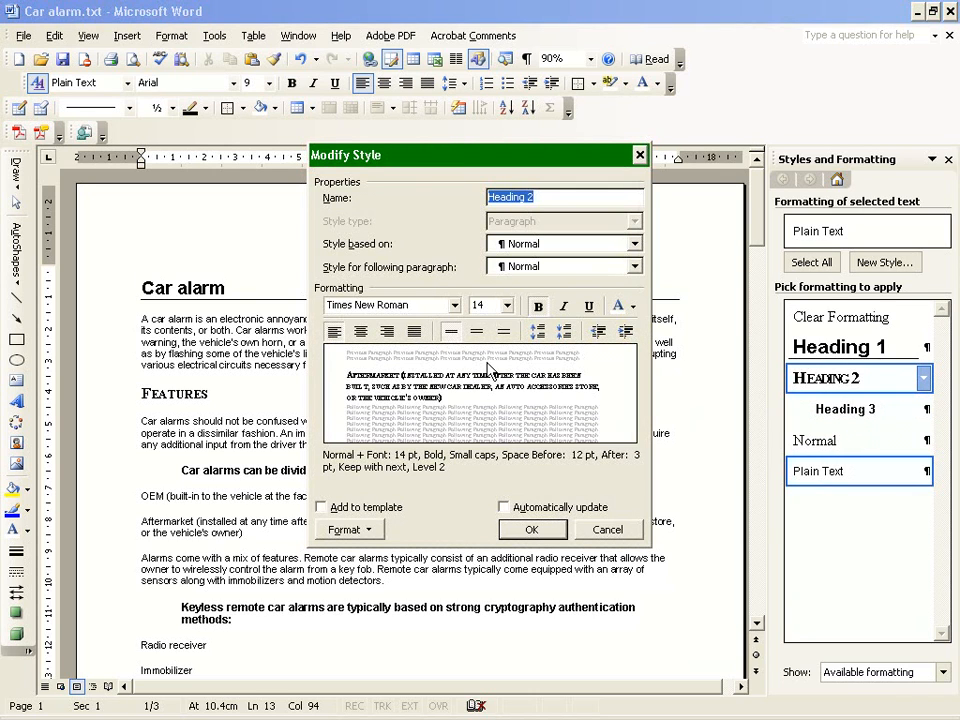
left_click(352, 530)
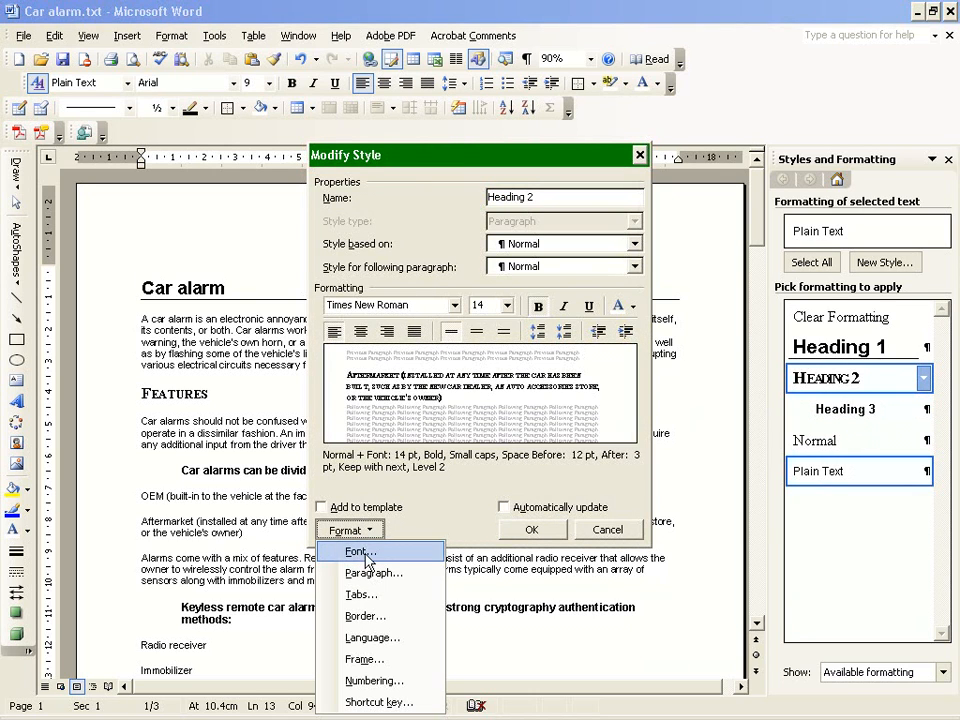
left_click(379, 624)
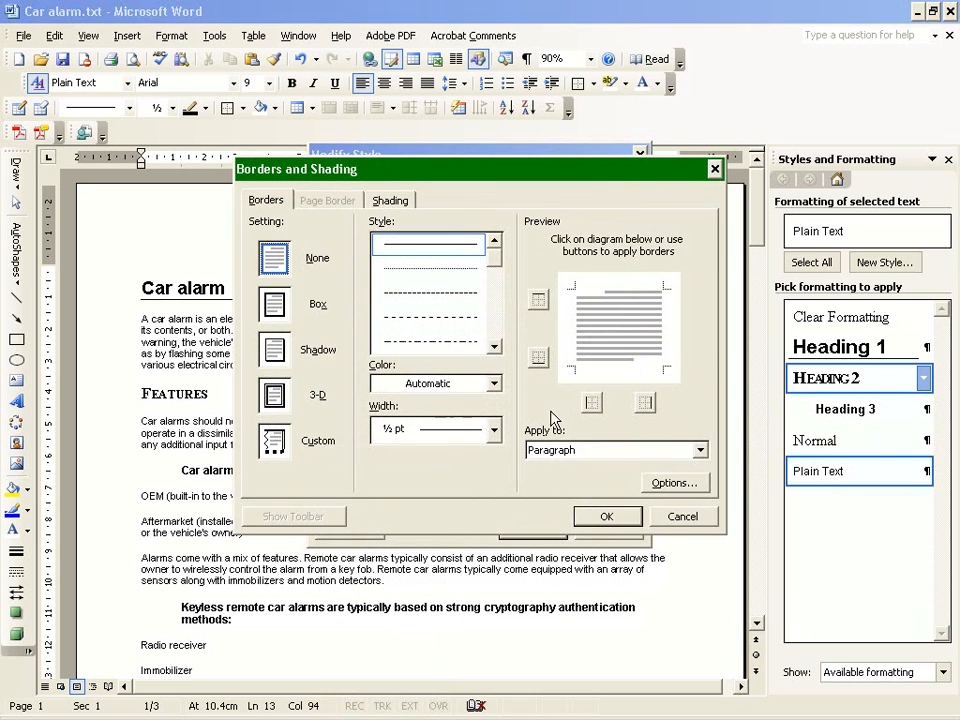
left_click(603, 369)
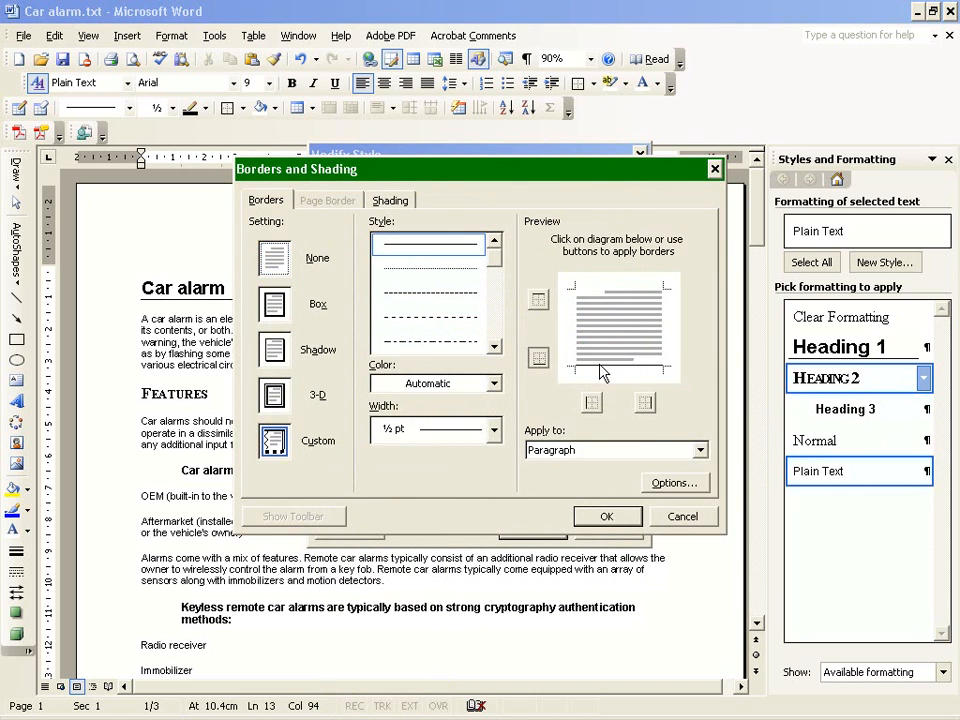
left_click(606, 518)
left_click(527, 527)
Review the bordered headings from the Car alarm title down to the Alarm triggers section.
scroll(325, 462, "down", 10)
scroll(321, 462, "down", 3)
scroll(321, 462, "up", 13)
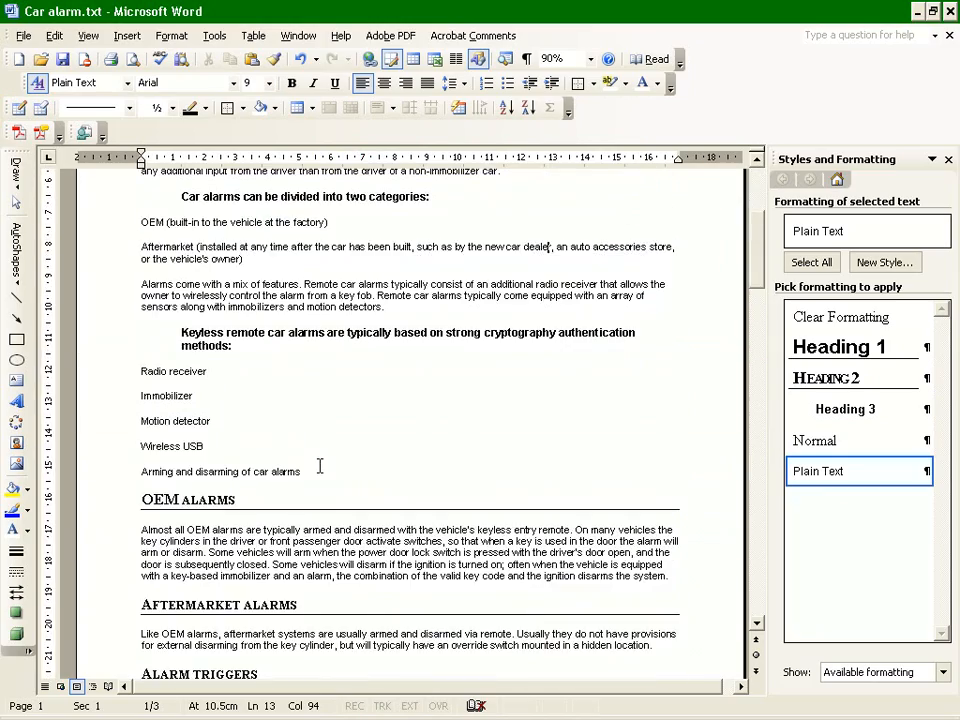
scroll(320, 466, "up", 2)
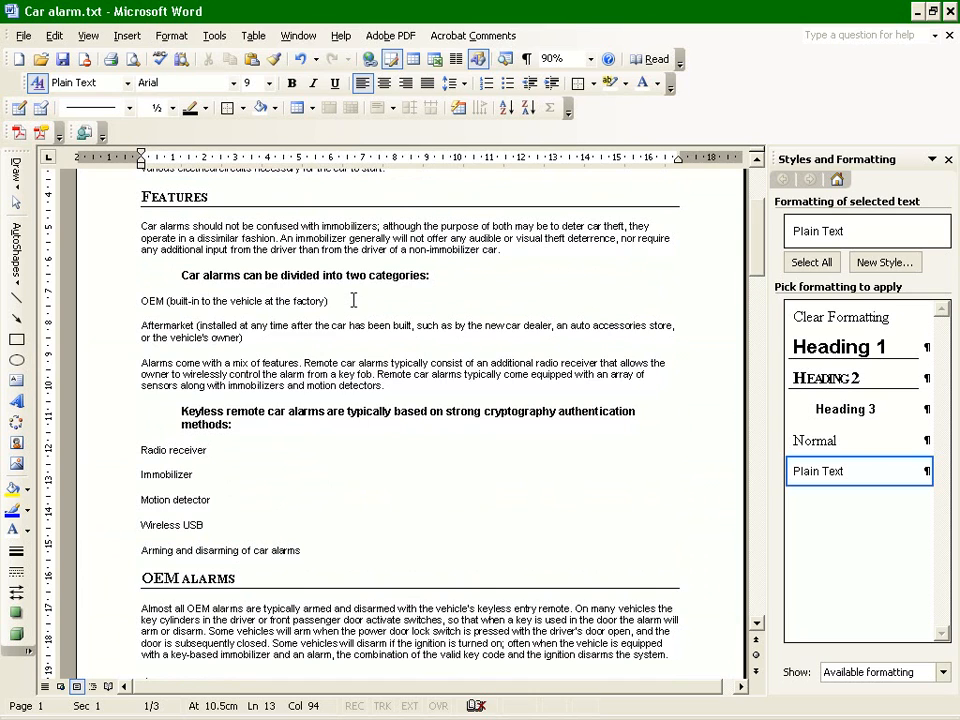
scroll(353, 300, "up", 5)
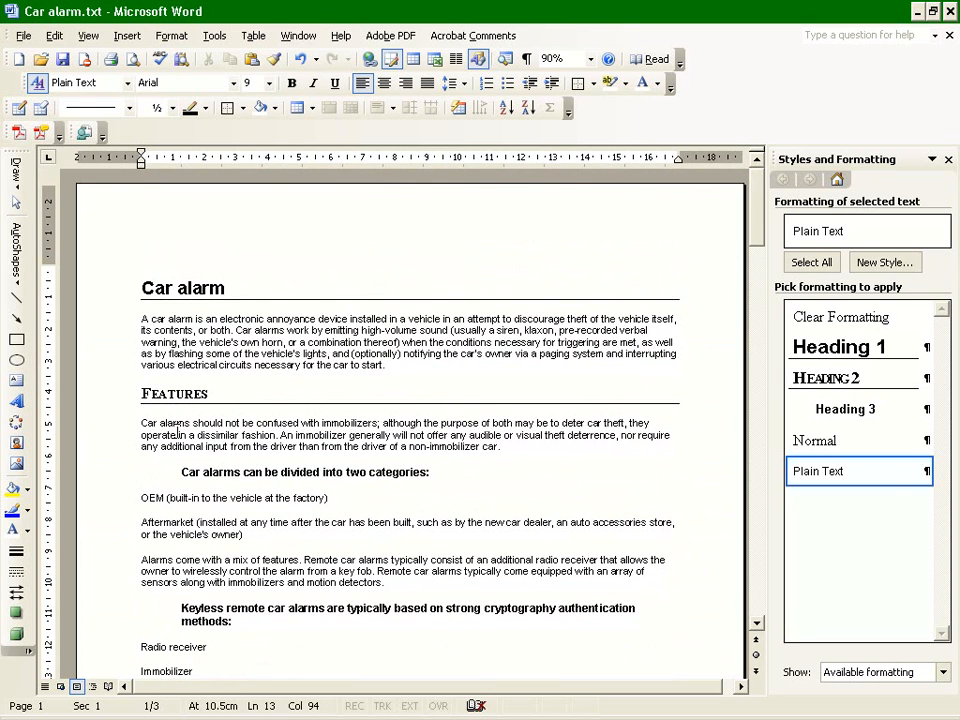
scroll(175, 428, "down", 5)
scroll(164, 430, "down", 3)
scroll(164, 430, "up", 8)
Change the Heading 1 style's font to Times New Roman, starting from the Car alarm title.
left_click(167, 285)
left_click(924, 347)
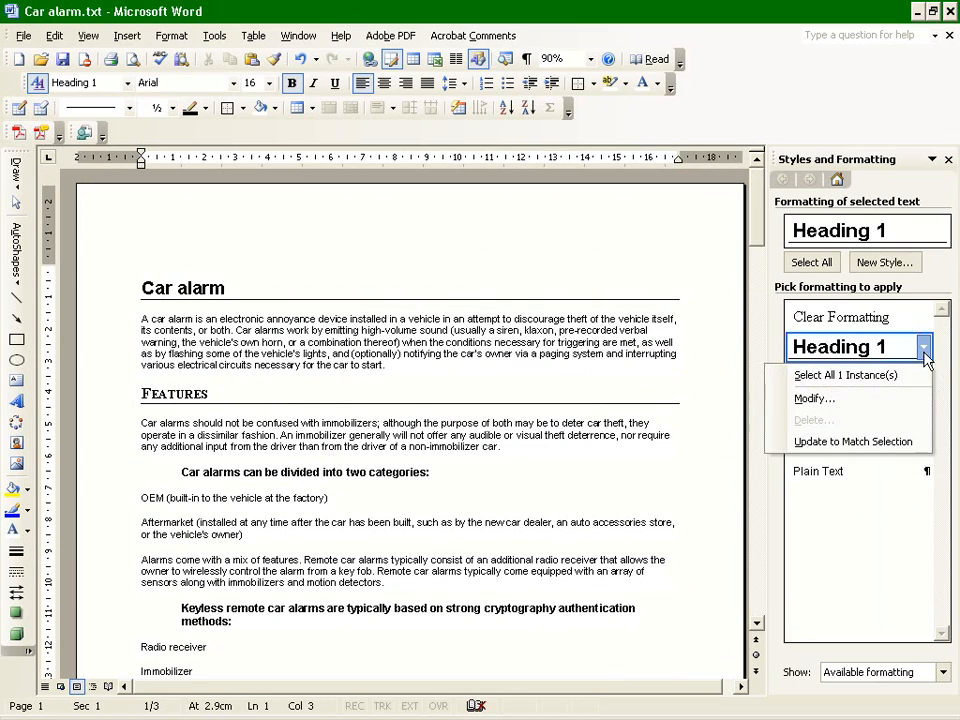
left_click(868, 400)
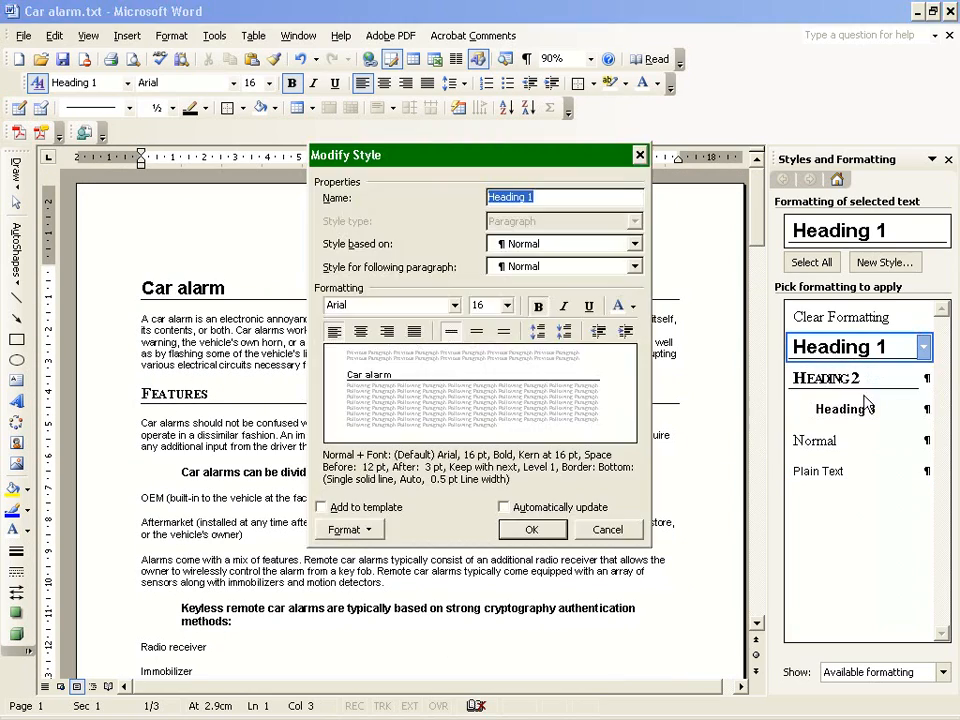
left_click(454, 305)
left_click(405, 327)
left_click(531, 529)
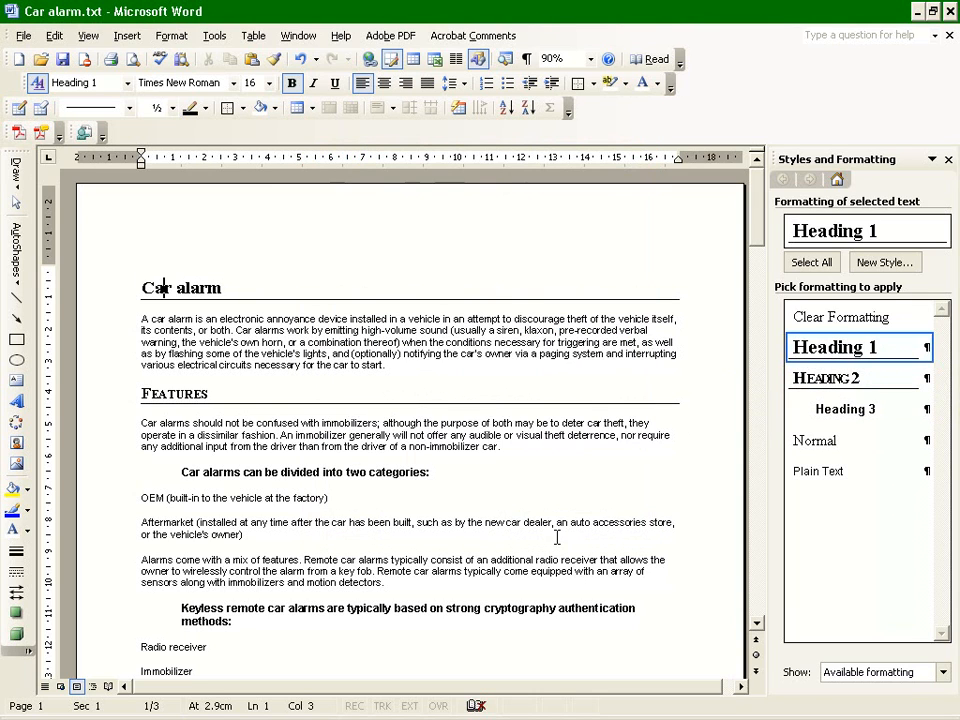
left_click(561, 572)
scroll(263, 458, "down", 1)
scroll(263, 458, "down", 5)
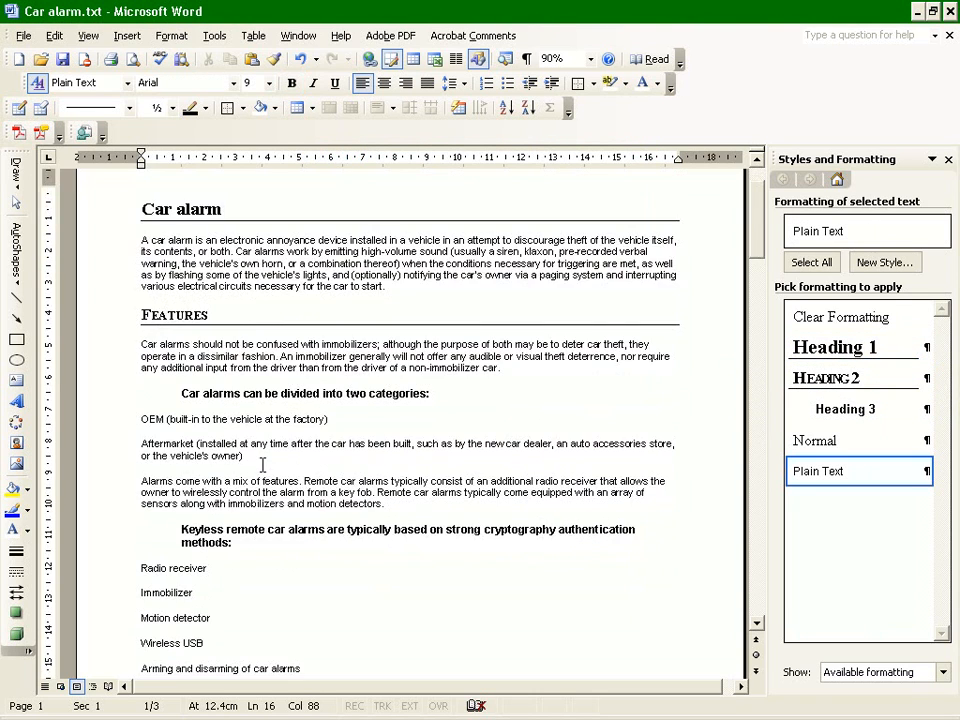
scroll(251, 473, "up", 6)
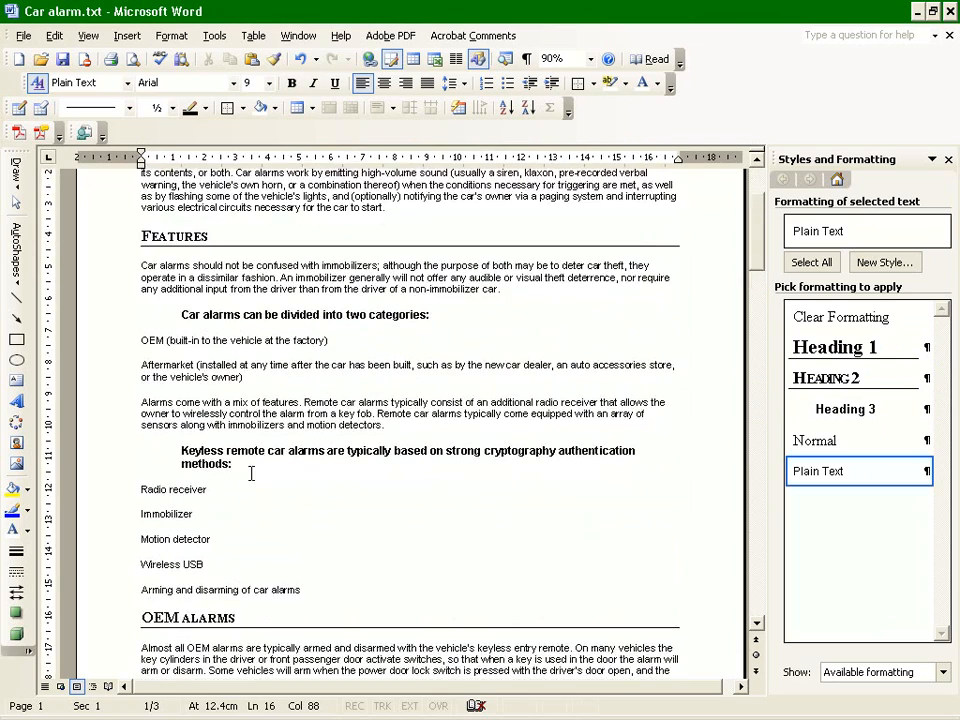
left_click(268, 352)
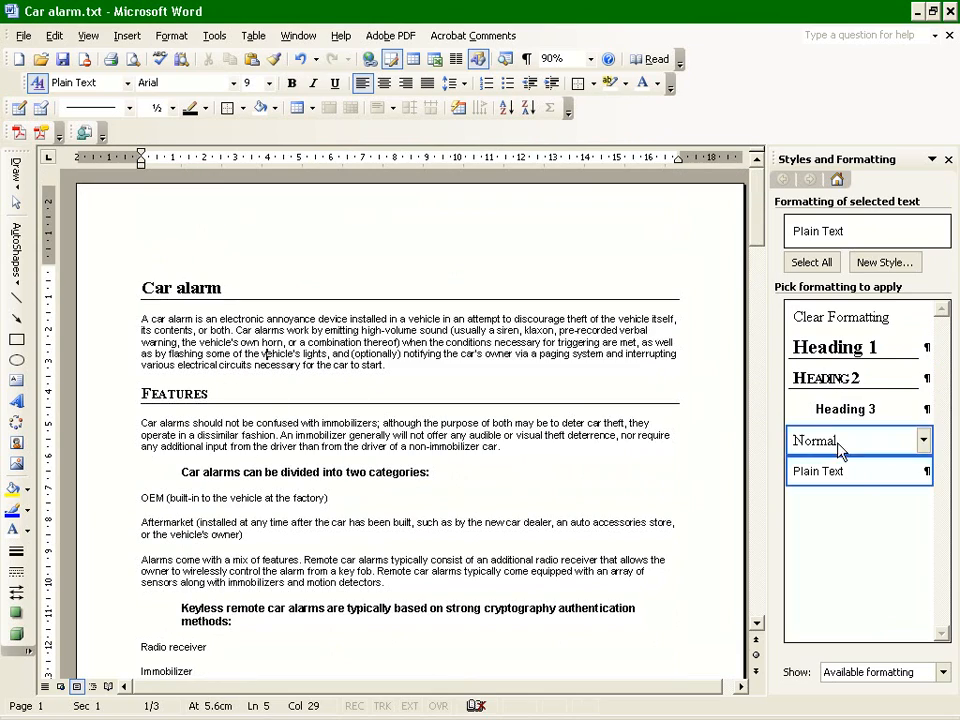
left_click(925, 411)
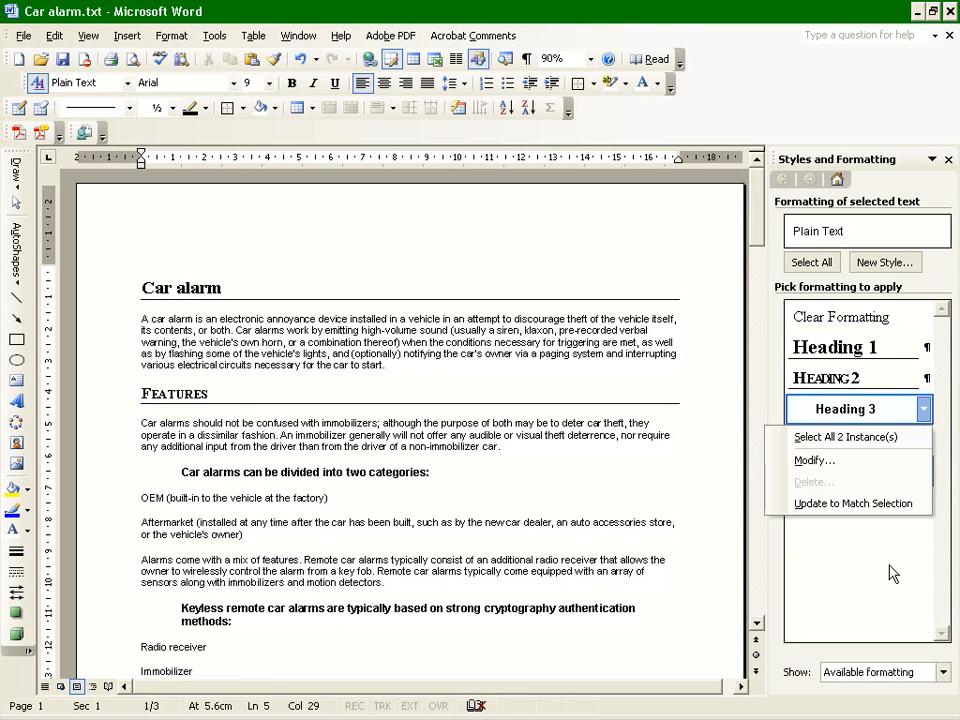
left_click(831, 572)
Change the Plain Text style's font to Verdana and check the body paragraphs on the first page.
left_click(926, 474)
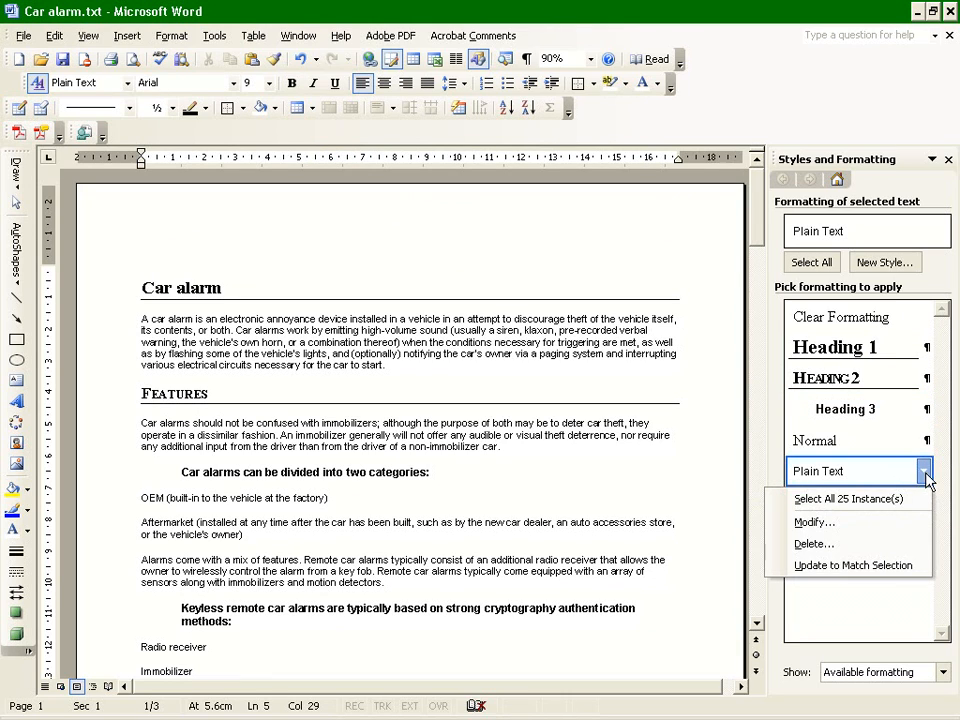
left_click(828, 524)
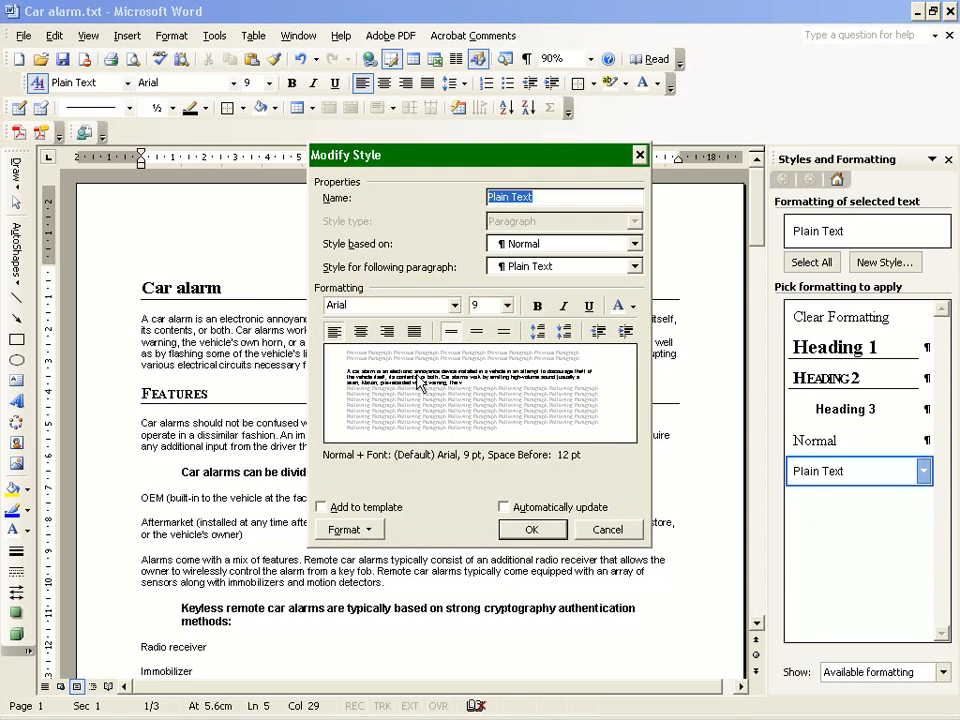
left_click(455, 305)
left_click(449, 408)
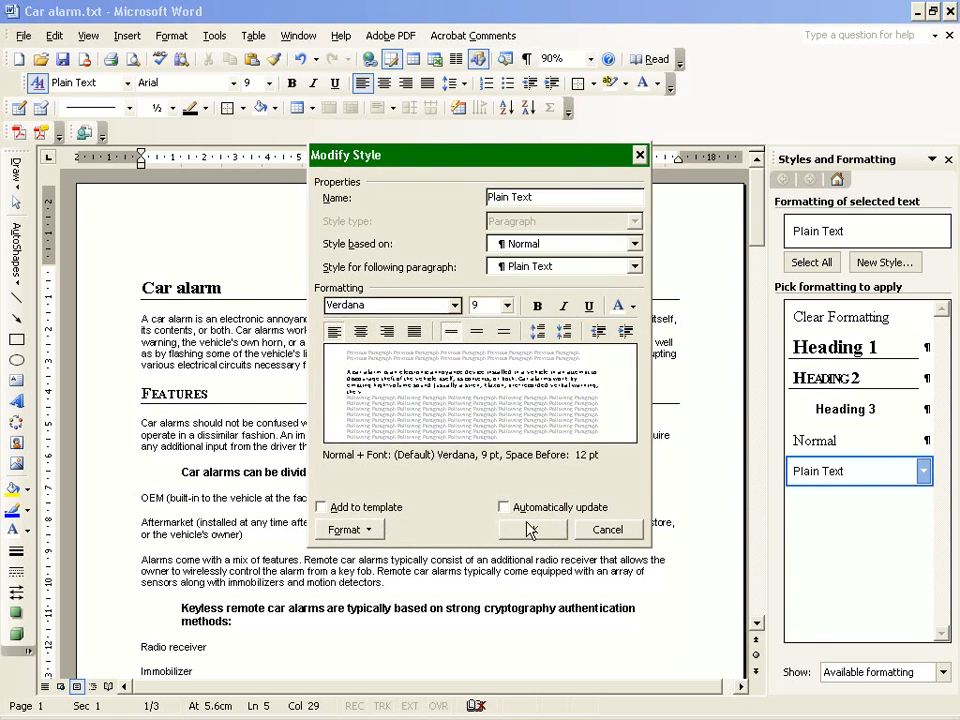
left_click(531, 527)
scroll(522, 531, "down", 1)
left_click(512, 500)
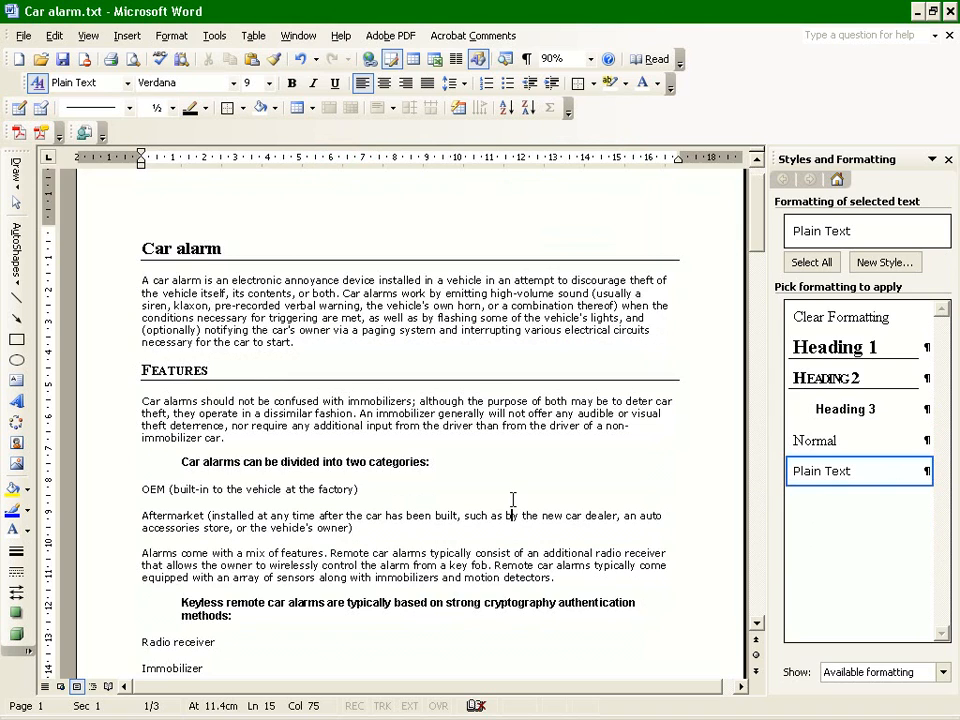
scroll(533, 524, "up", 1)
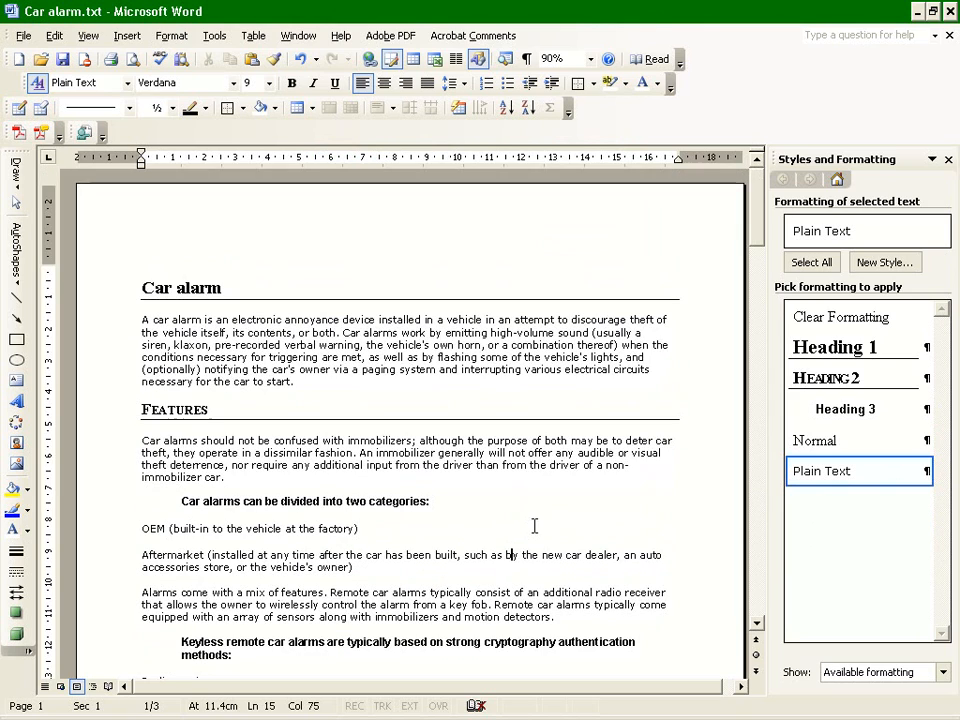
Check the Heading 2 style's font settings without changing them.
left_click(386, 495)
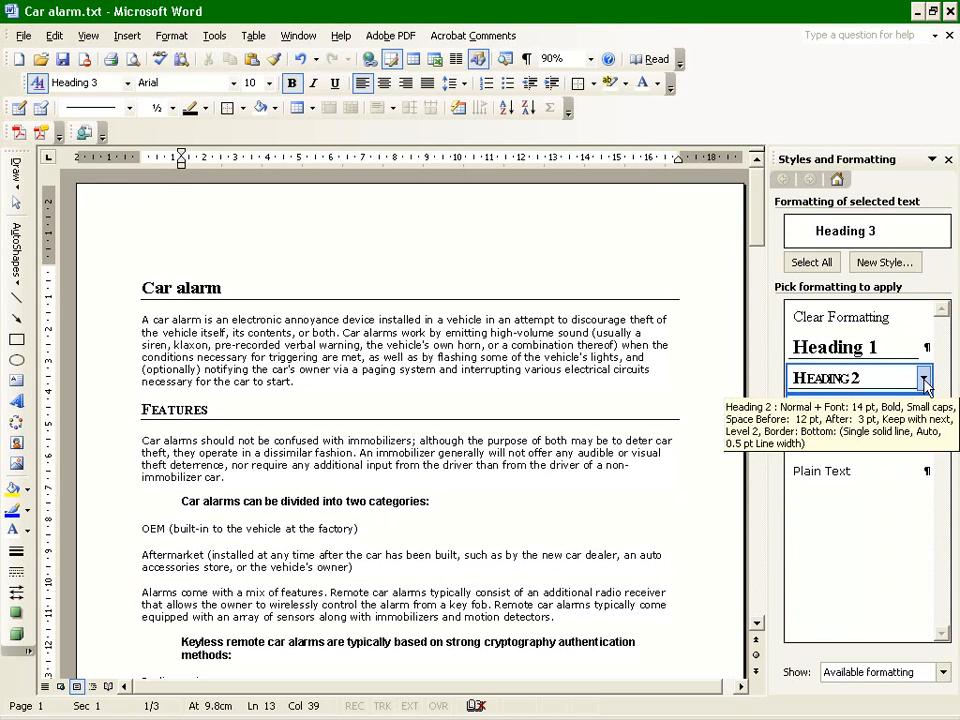
left_click(924, 379)
left_click(866, 428)
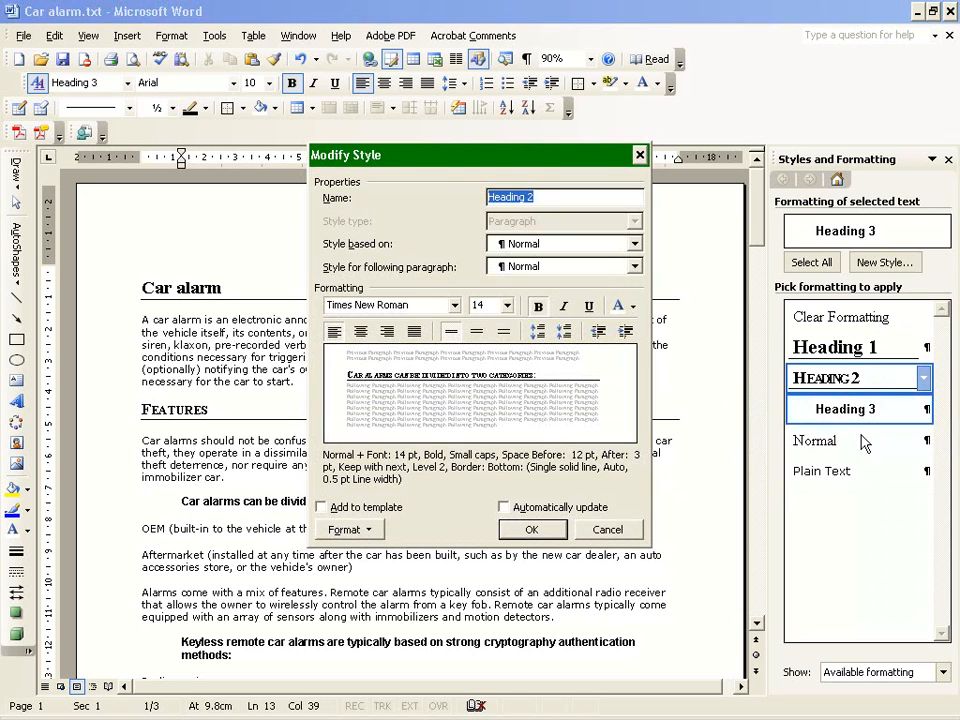
left_click(531, 529)
Change the Heading 3 style's font to Times New Roman.
left_click(924, 409)
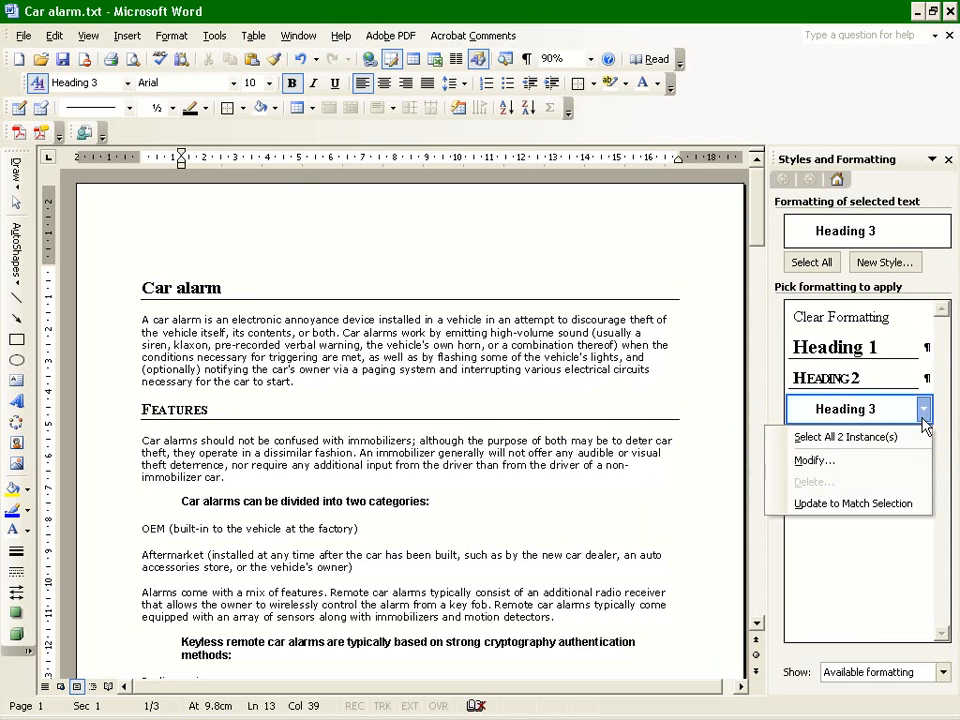
left_click(921, 456)
left_click(455, 305)
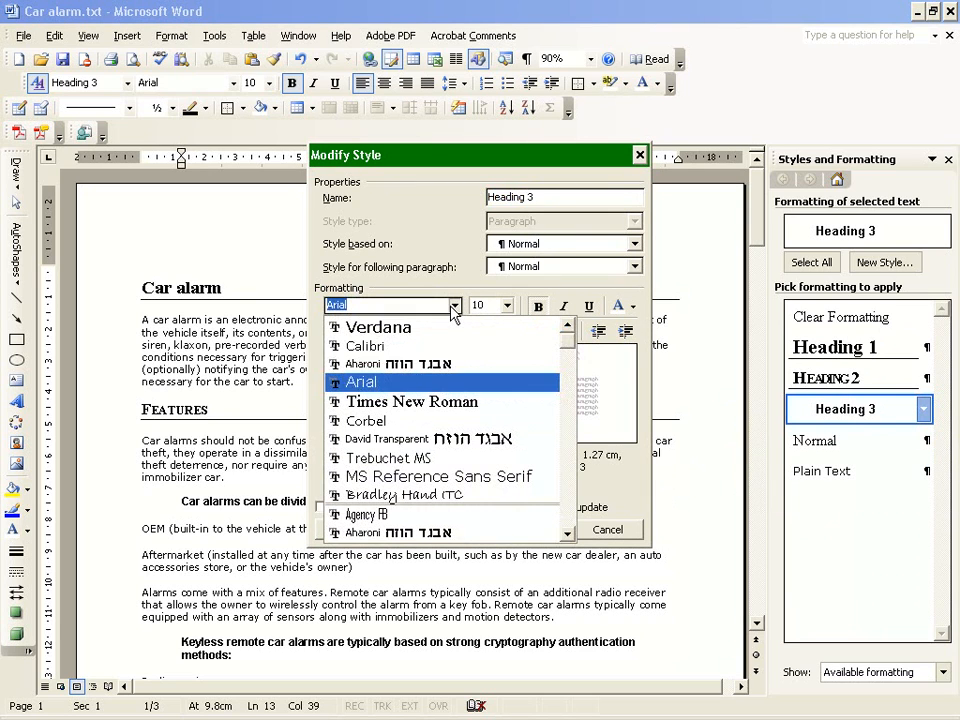
left_click(390, 399)
left_click(530, 526)
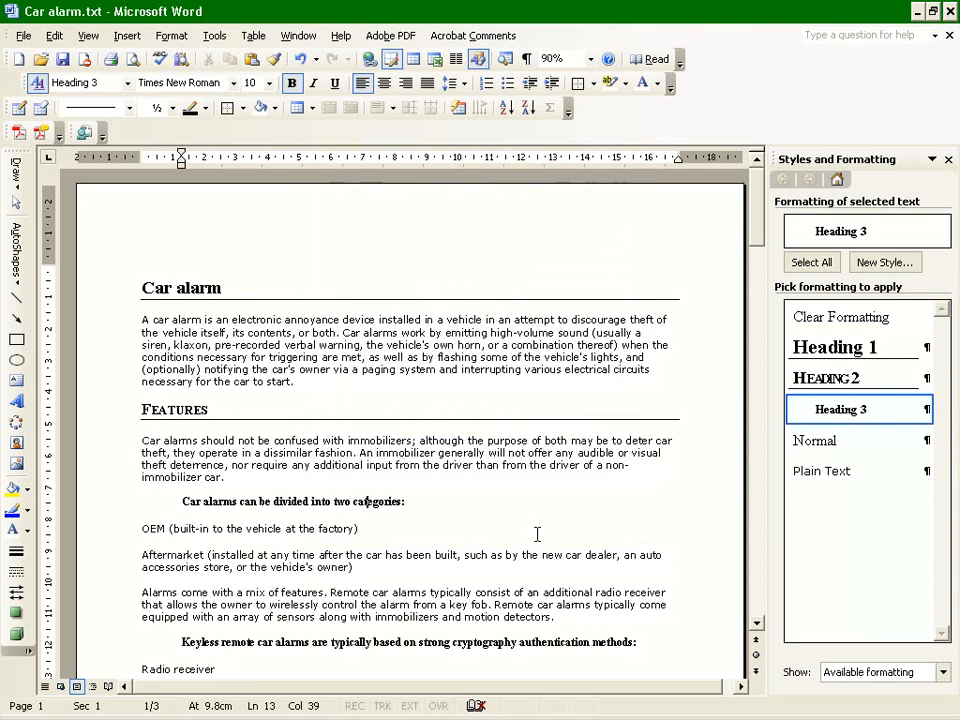
Examine the paragraph breaks in the lines under the two Heading 3 headings, showing the formatting marks briefly and hiding them again.
scroll(240, 520, "down", 4)
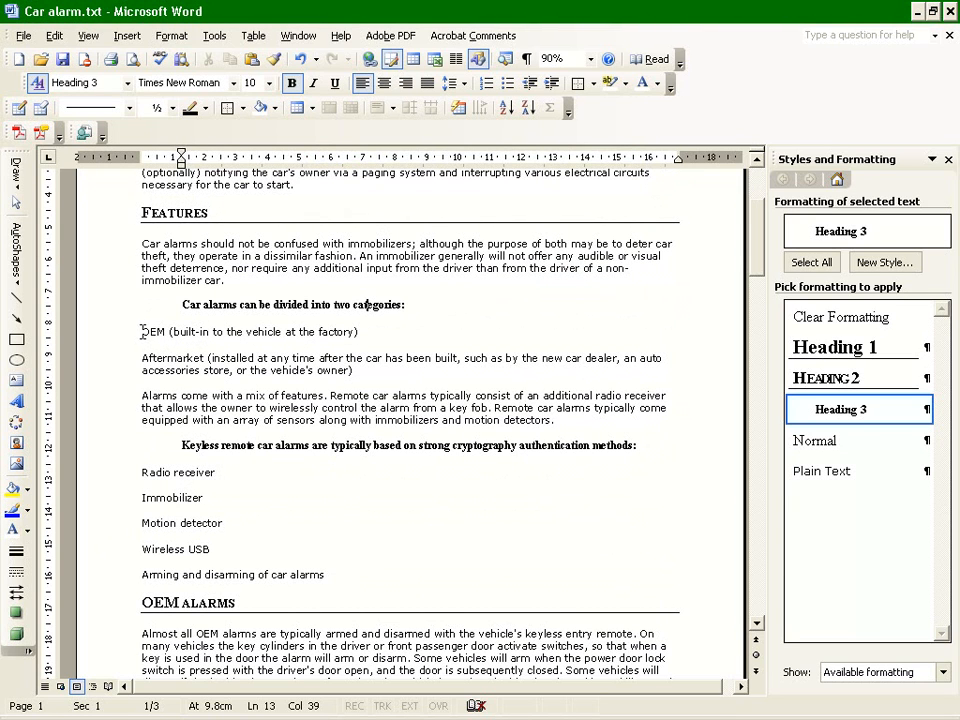
left_click_drag(141, 331, 545, 420)
left_click(320, 397)
left_click(139, 331)
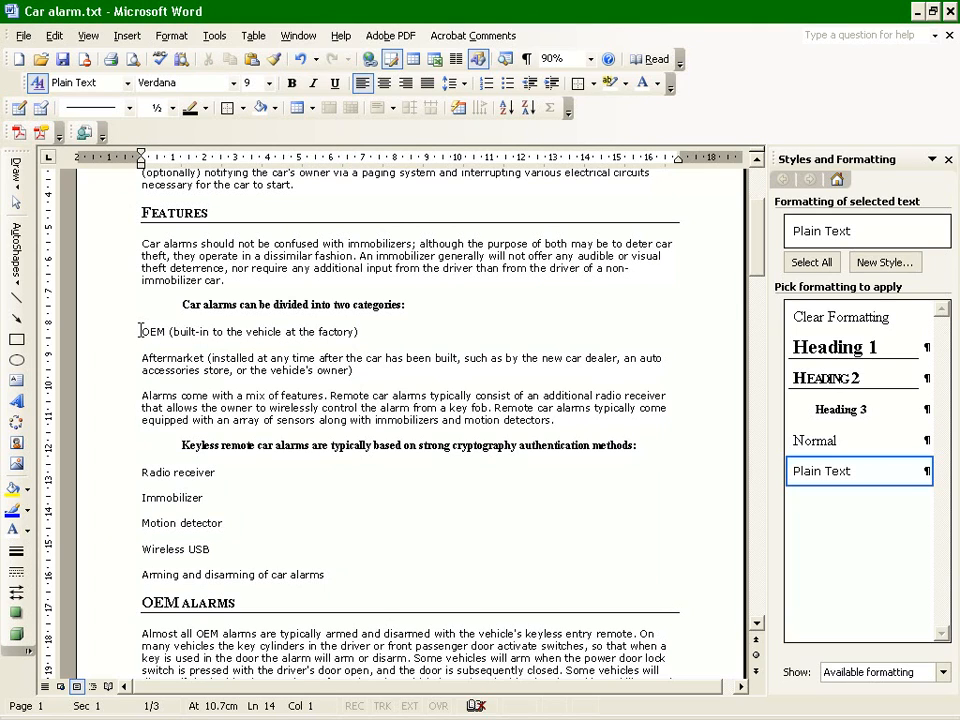
left_click(201, 445)
left_click(146, 331)
left_click(527, 59)
left_click(364, 331)
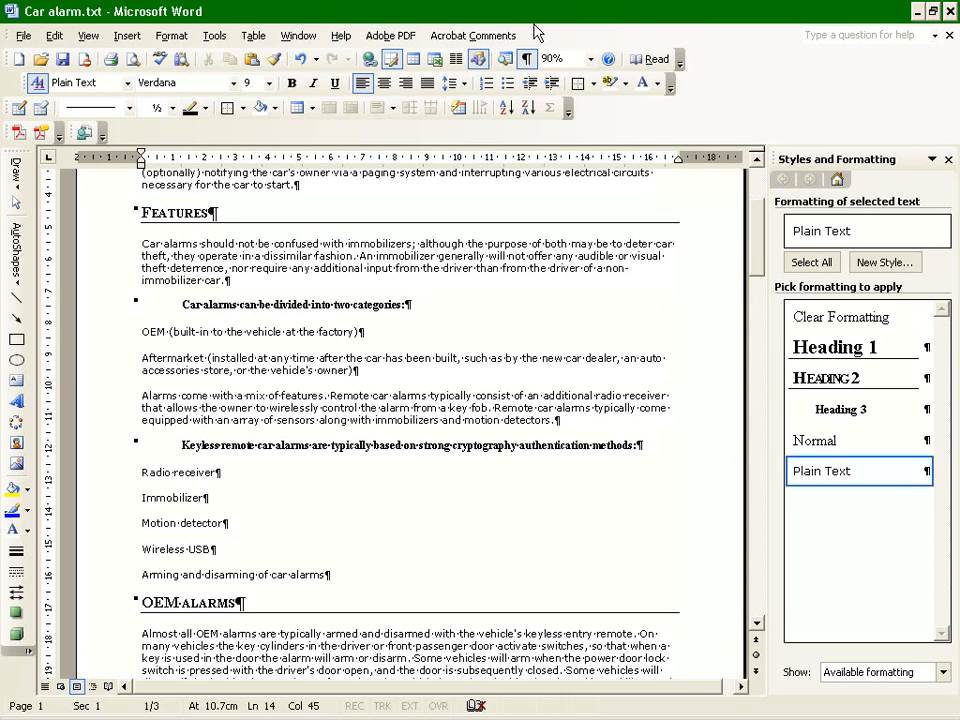
left_click(530, 59)
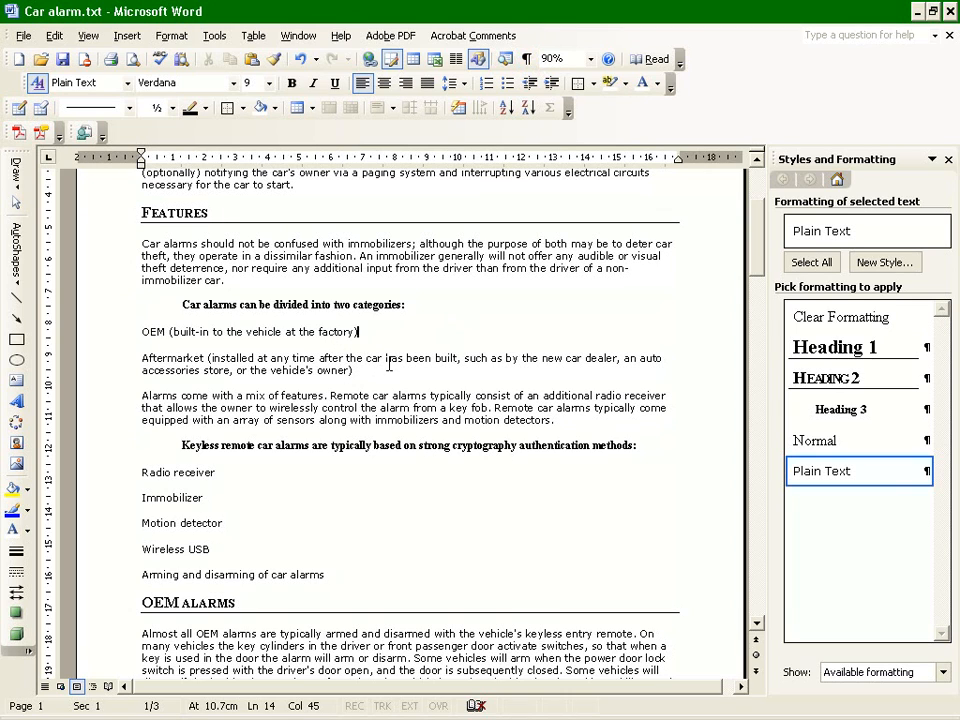
Show all styles and format the three paragraphs under "Car alarms can be divided into two categories" with List Bullet 3, replacing it with List Bullet 4.
left_click_drag(143, 333, 392, 369)
left_click(386, 420)
key("End")
left_click_drag(571, 421, 92, 335)
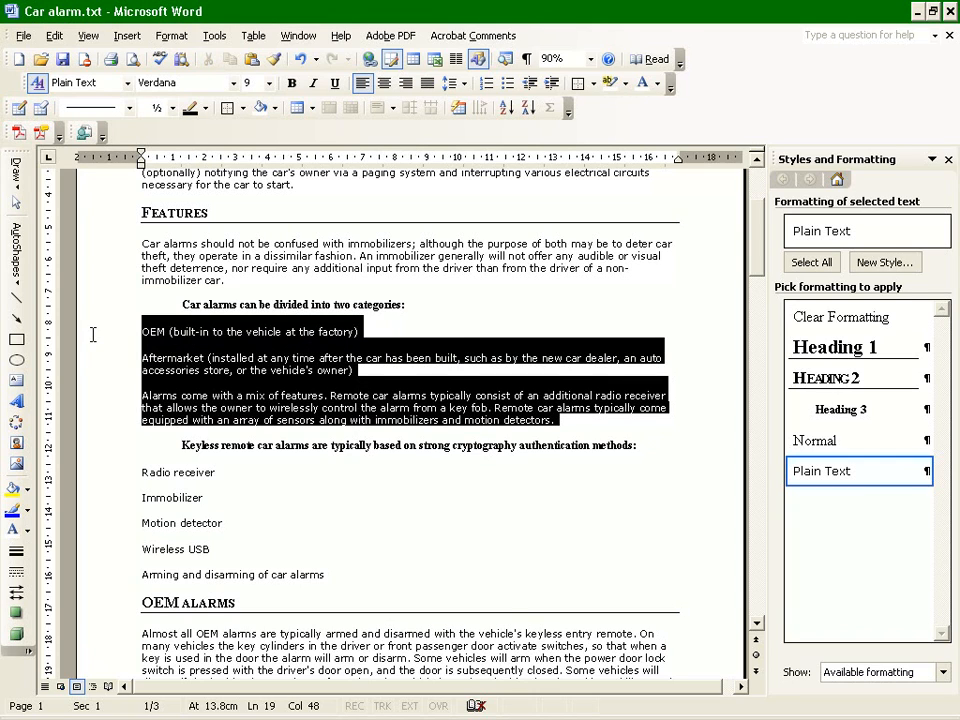
left_click(942, 672)
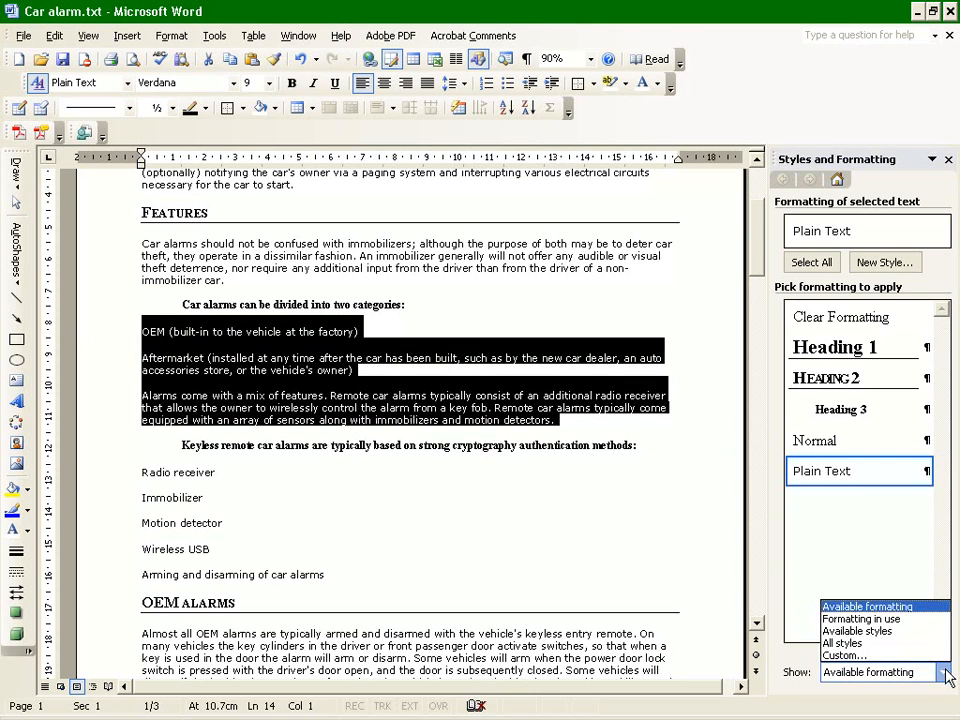
left_click(905, 643)
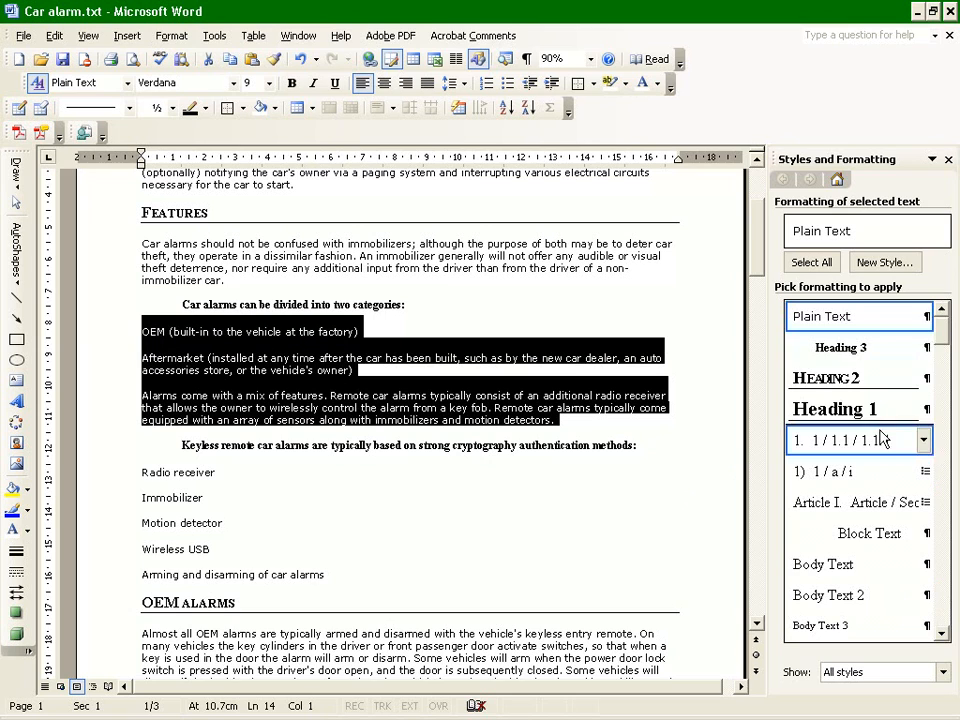
left_click_drag(943, 345, 943, 465)
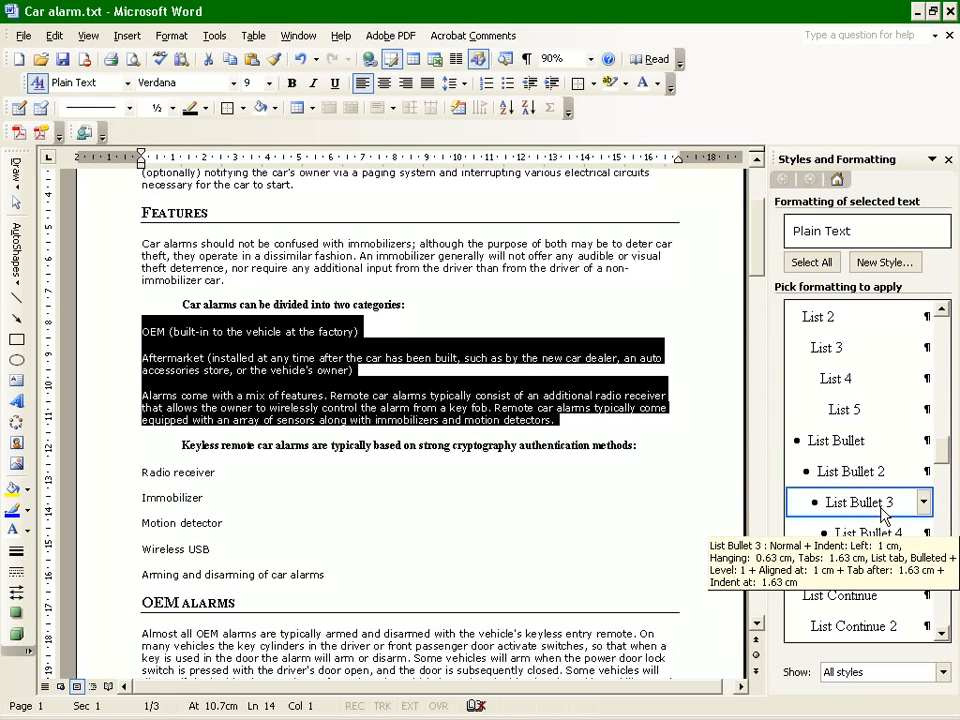
left_click(858, 502)
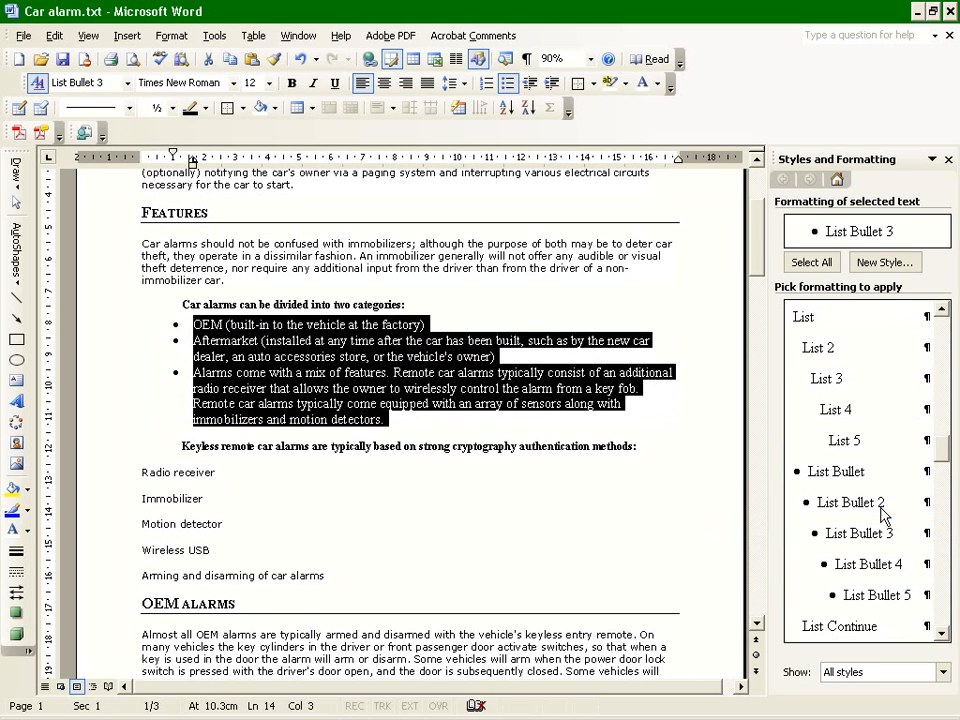
left_click(868, 564)
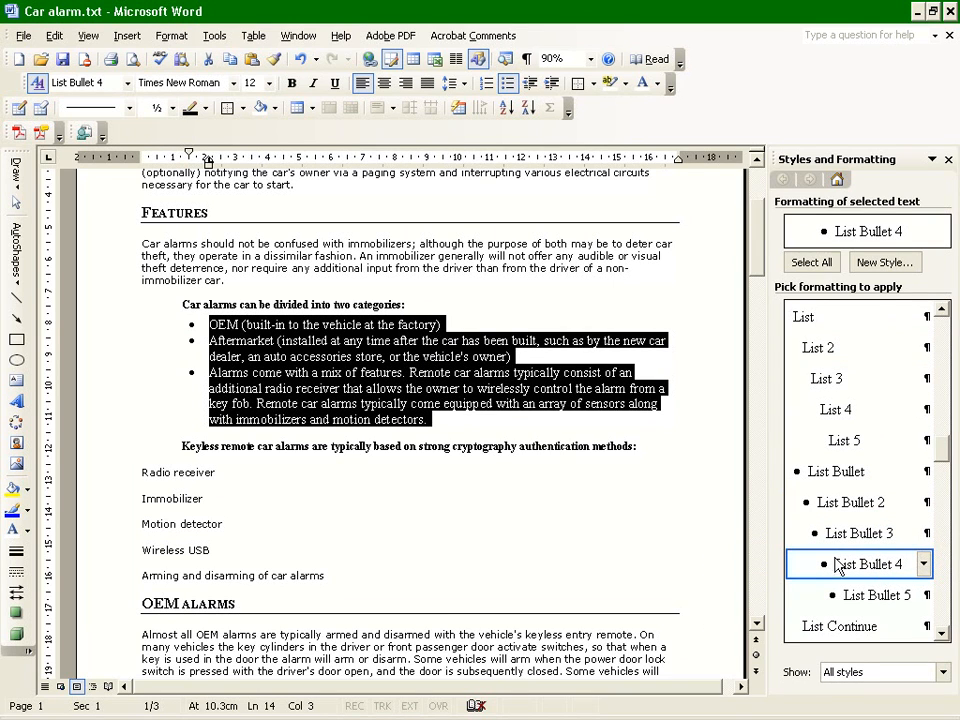
Apply List Bullet 4 to the lines from Radio receiver to Arming and disarming of car alarms, and limit the style list to available styles.
left_click(495, 507)
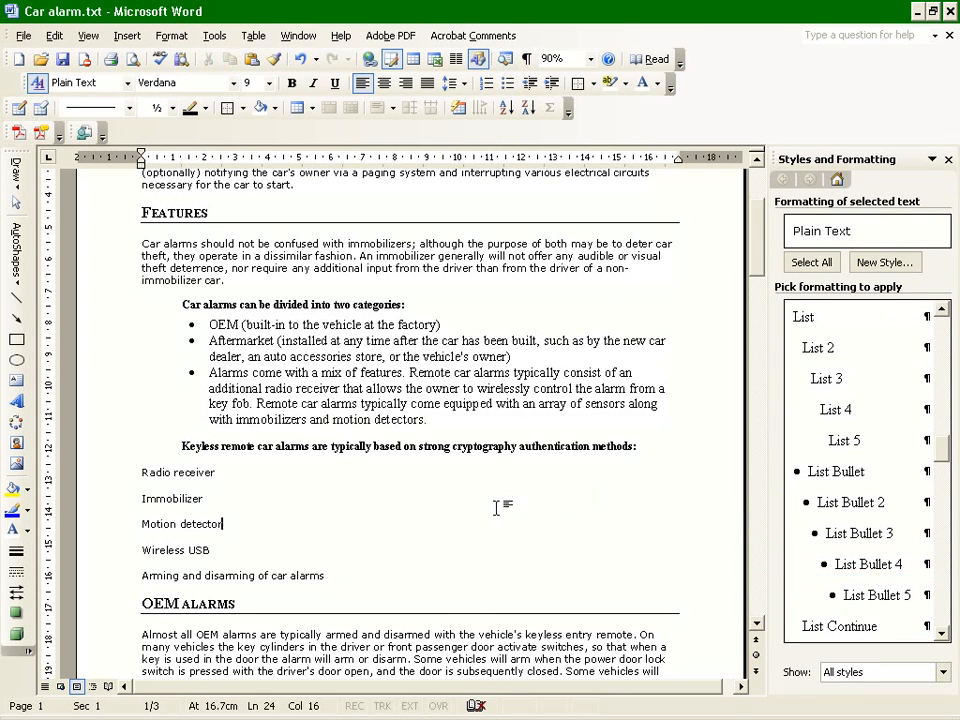
left_click_drag(141, 470, 205, 577)
left_click(891, 565)
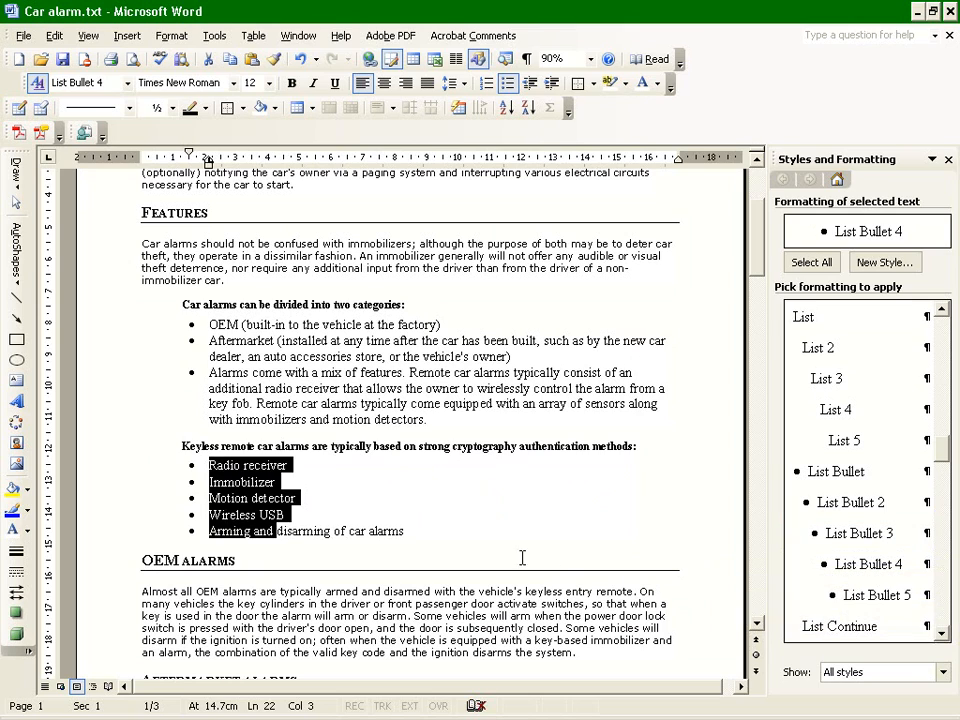
left_click(473, 535)
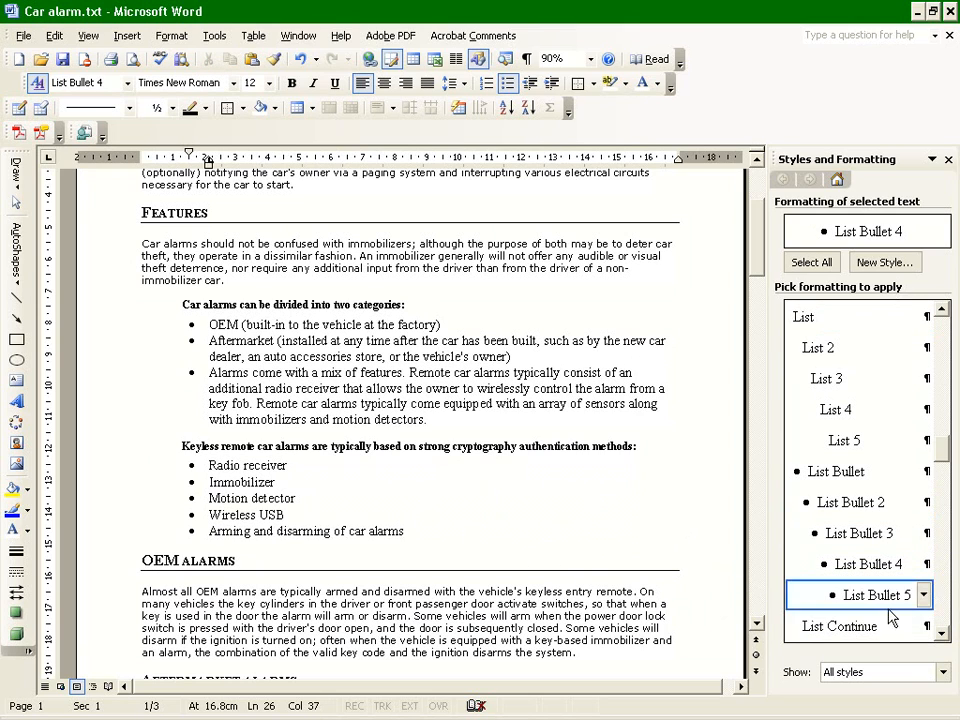
left_click(943, 672)
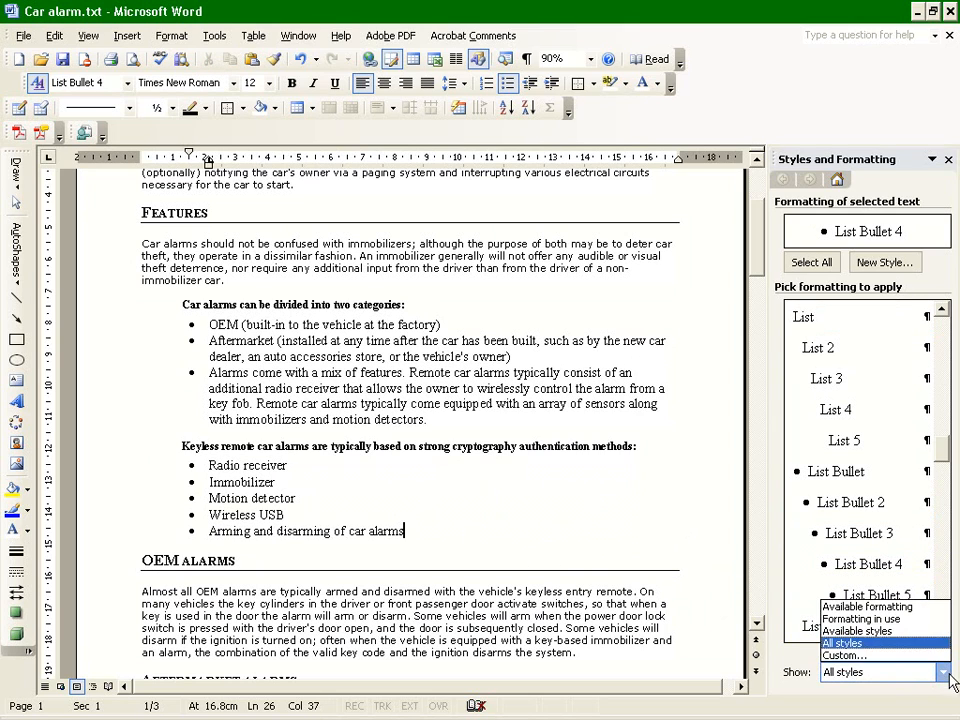
left_click(857, 631)
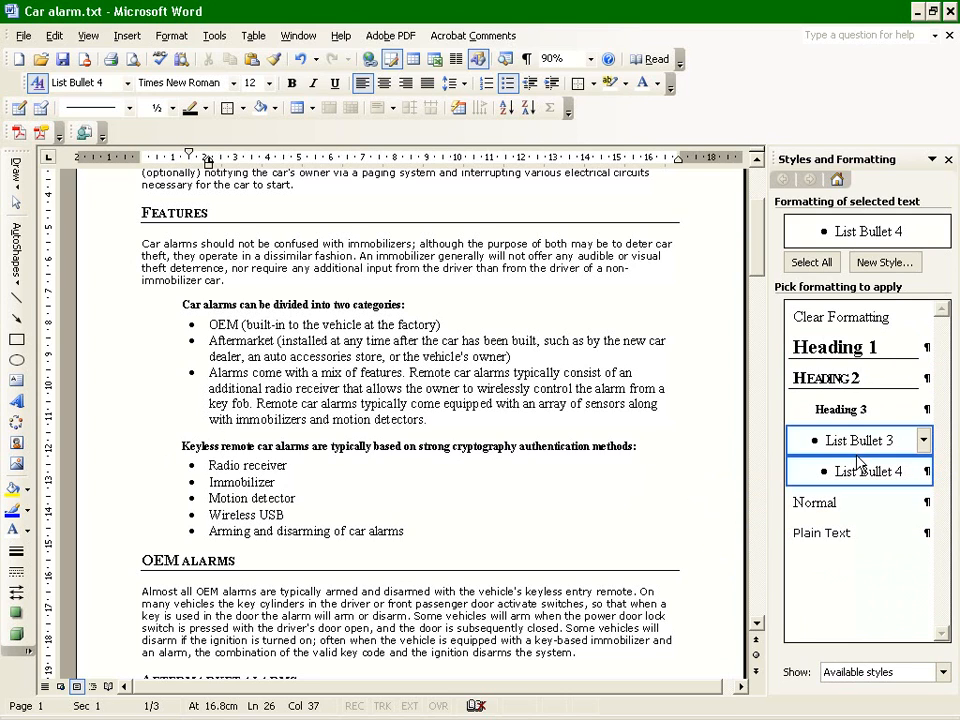
Review the bulleted lists, the options for the List Bullet 3 style, and the document's formatting down to the Effectiveness section.
left_click(274, 496)
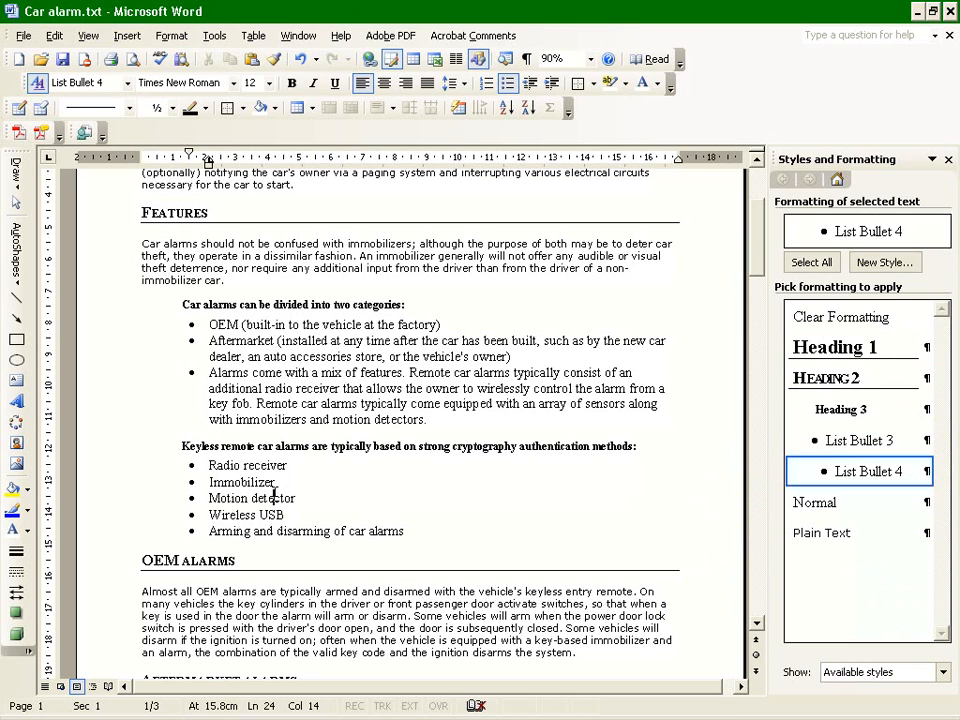
left_click(294, 324)
scroll(281, 540, "down", 2)
left_click(924, 440)
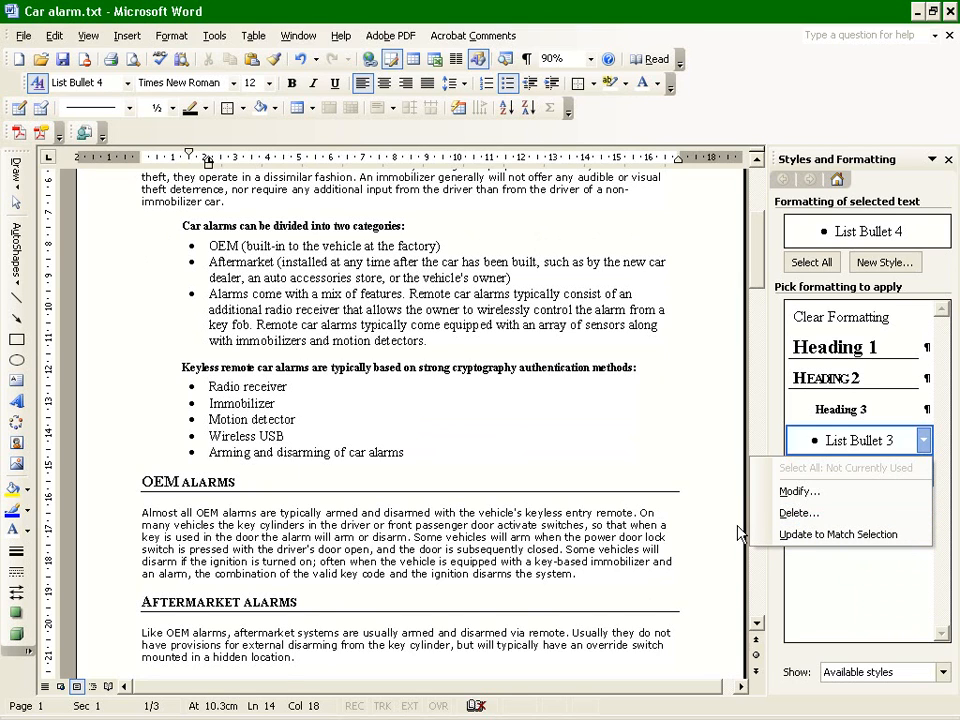
left_click(725, 391)
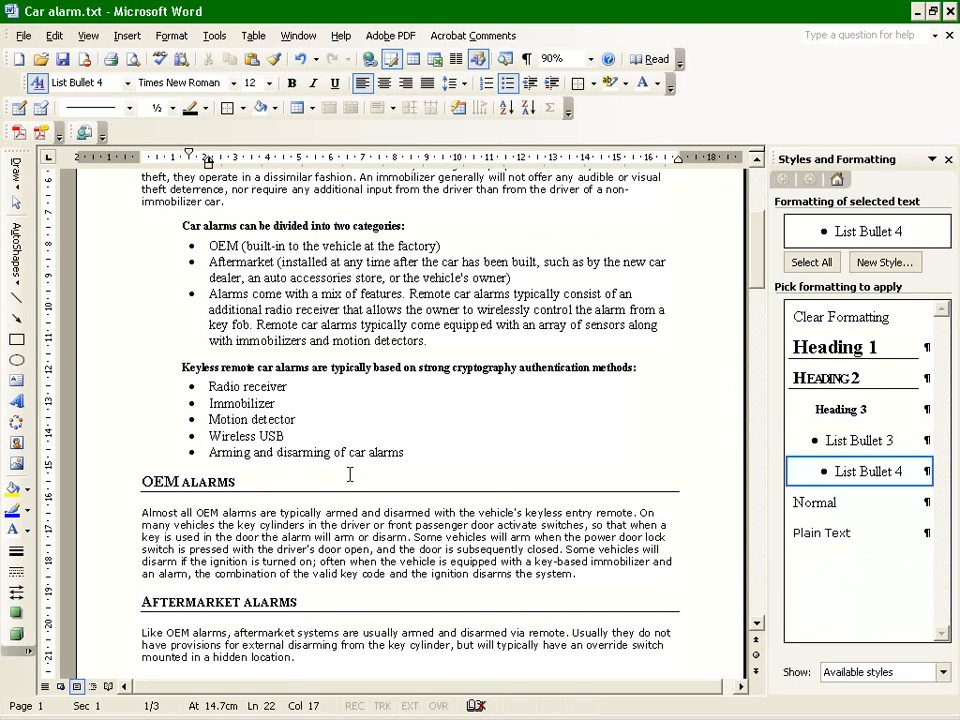
scroll(328, 480, "up", 4)
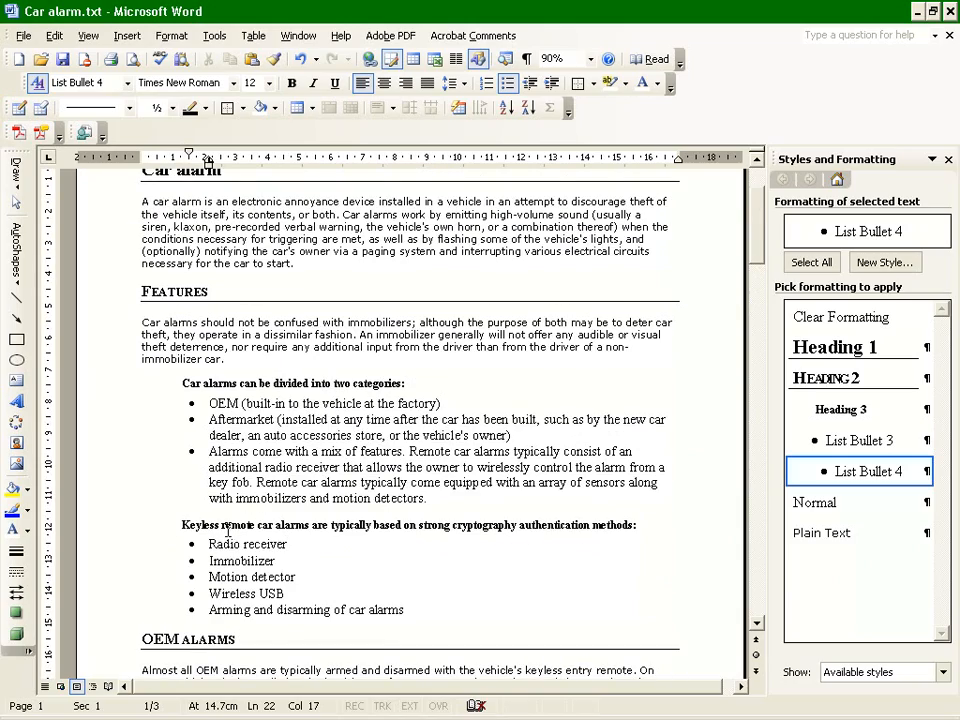
scroll(228, 530, "down", 9)
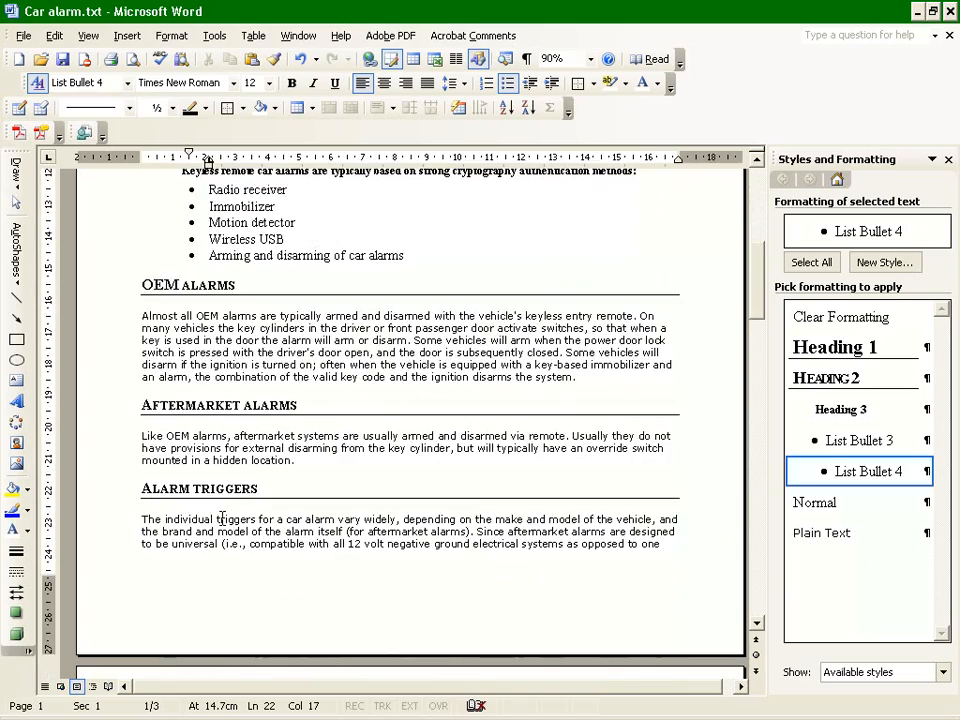
scroll(222, 518, "down", 20)
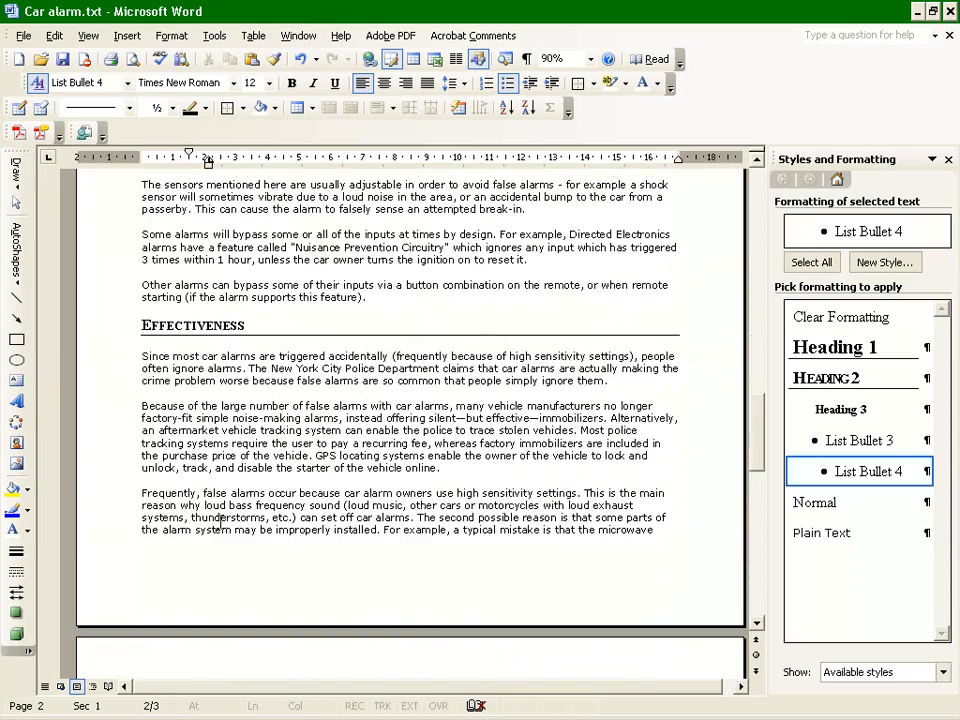